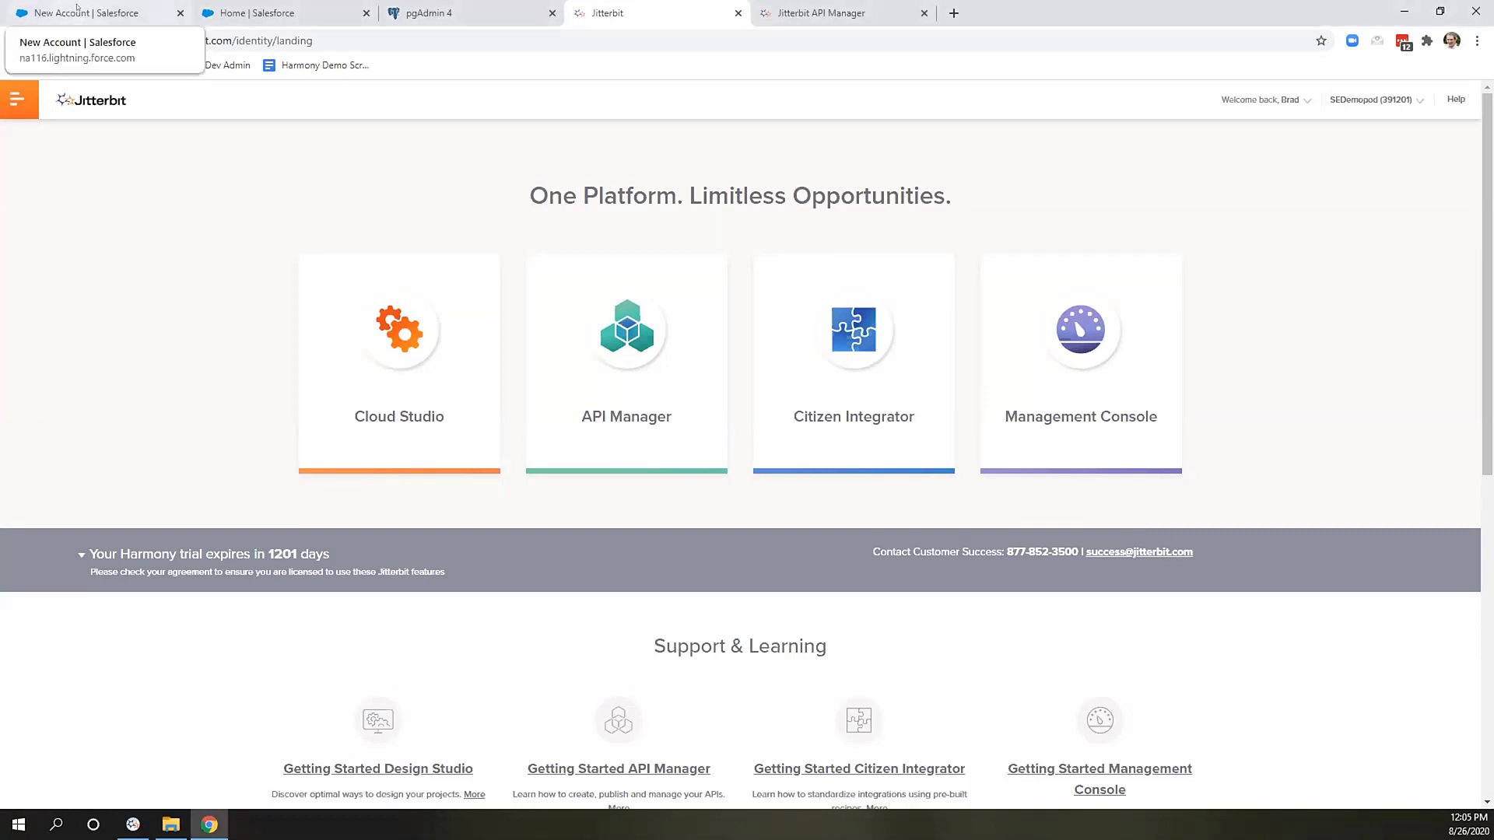
# Return to the Salesforce New Account form that has its billing address filled in.
pyautogui.click(77, 9)
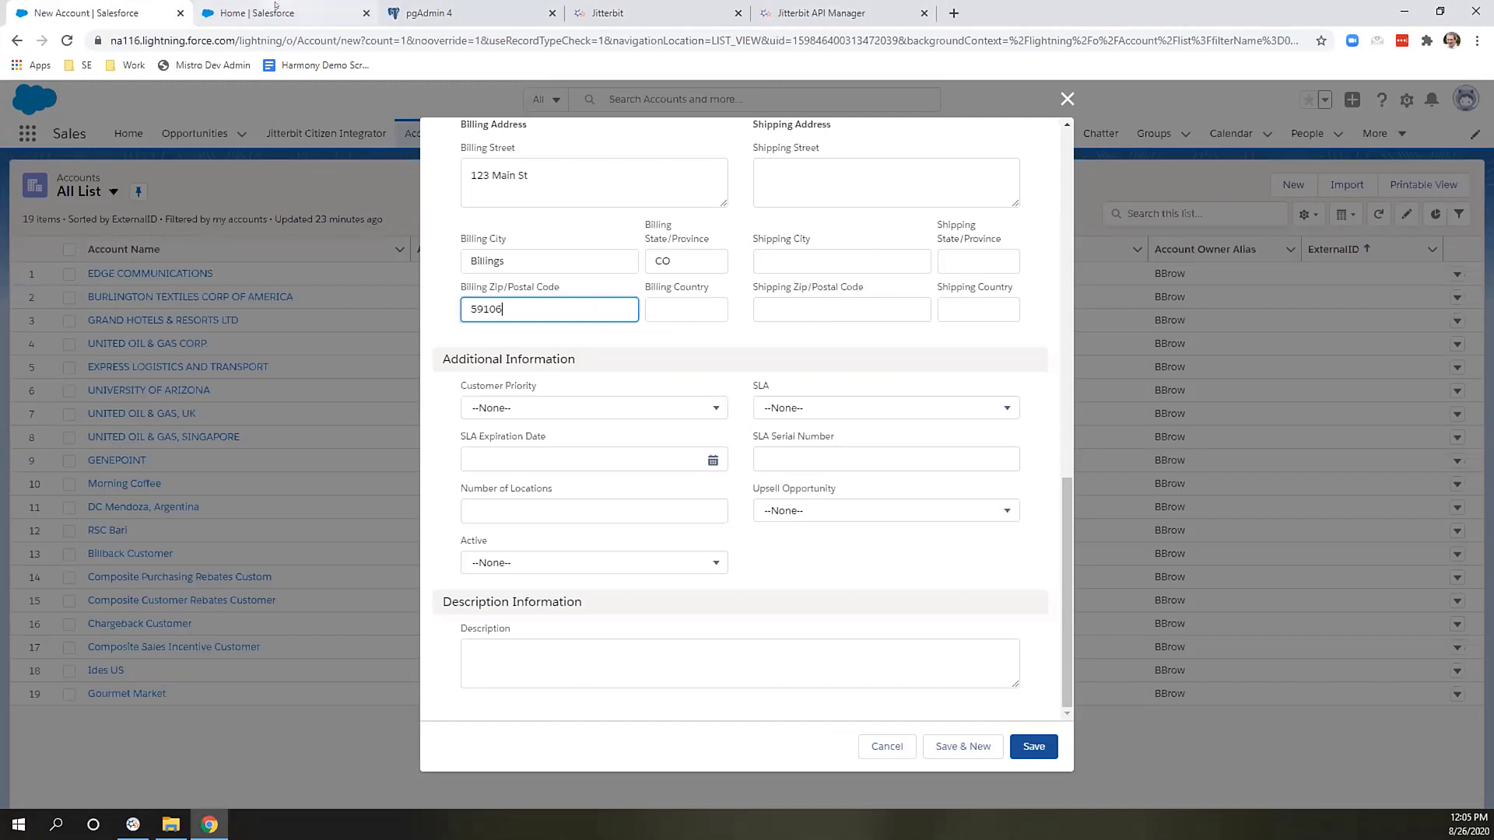
# In Setup, search Quick Find for 'workflow' and open the empty Workflow Rules list.
pyautogui.scroll(10, 738, 366)
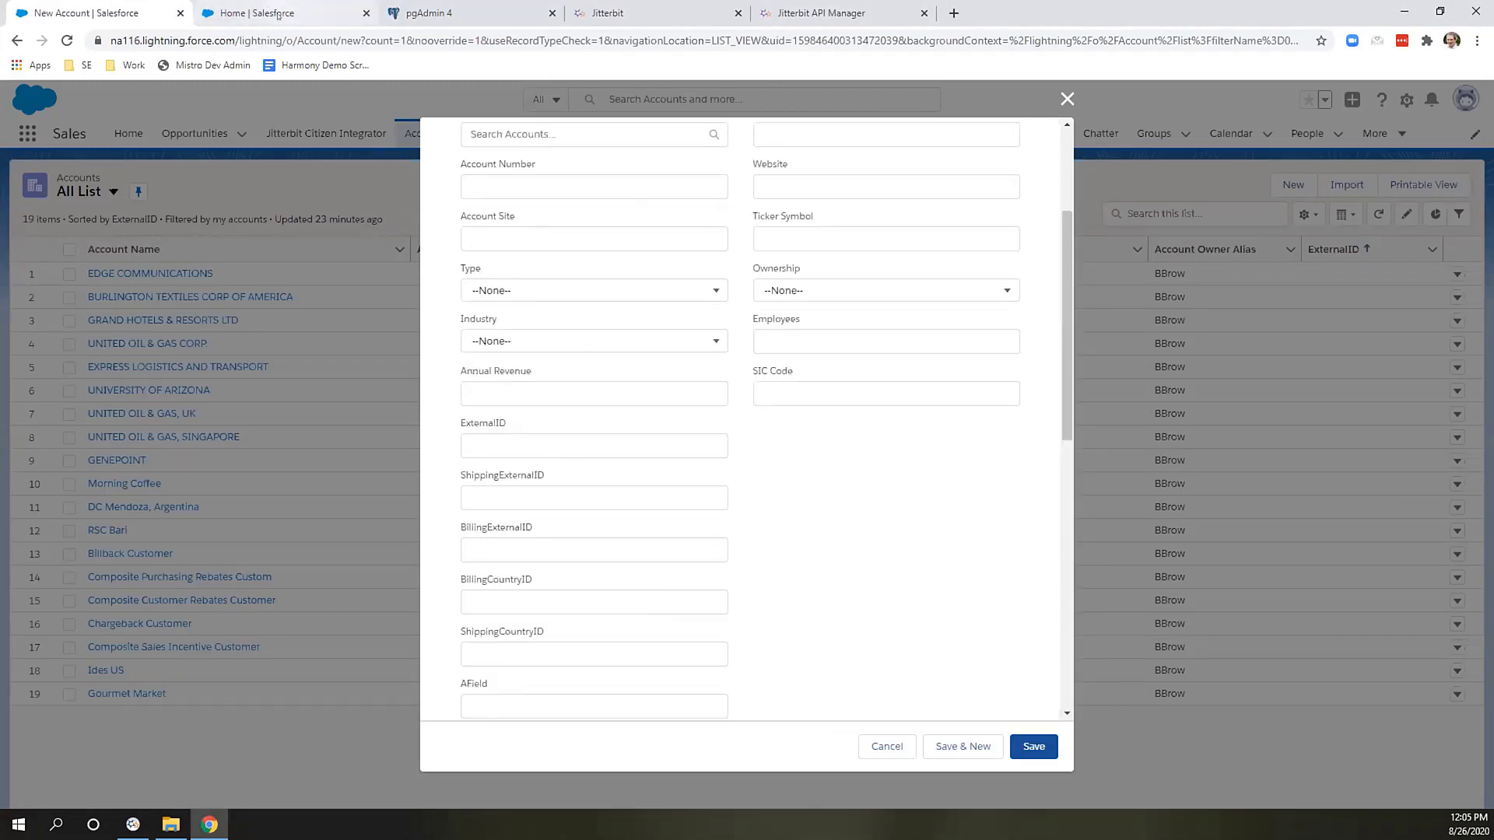
pyautogui.hotkey('ctrl', 'Tab')
pyautogui.click(67, 193)
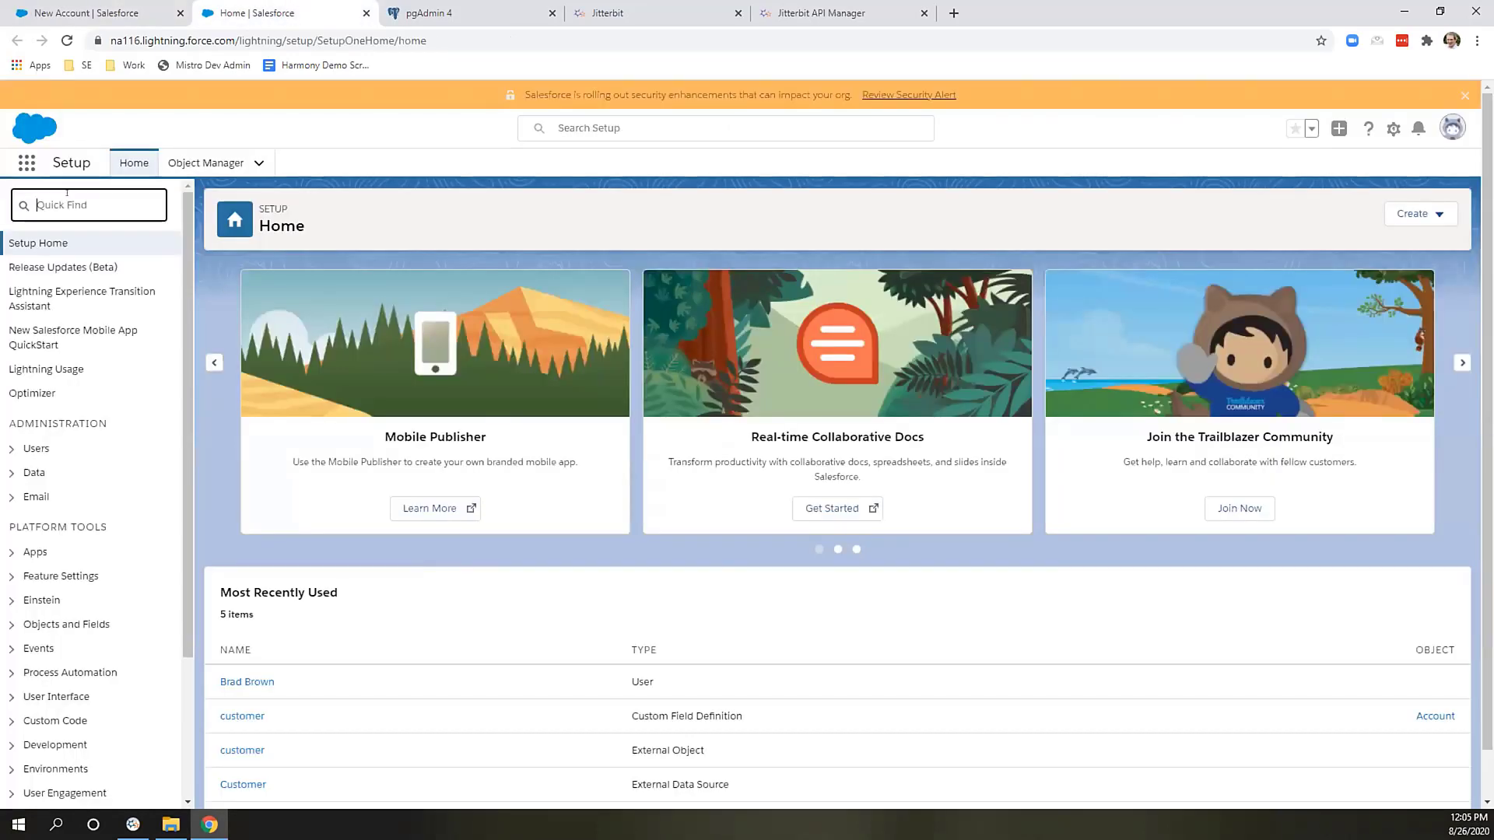
pyautogui.write('workflow')
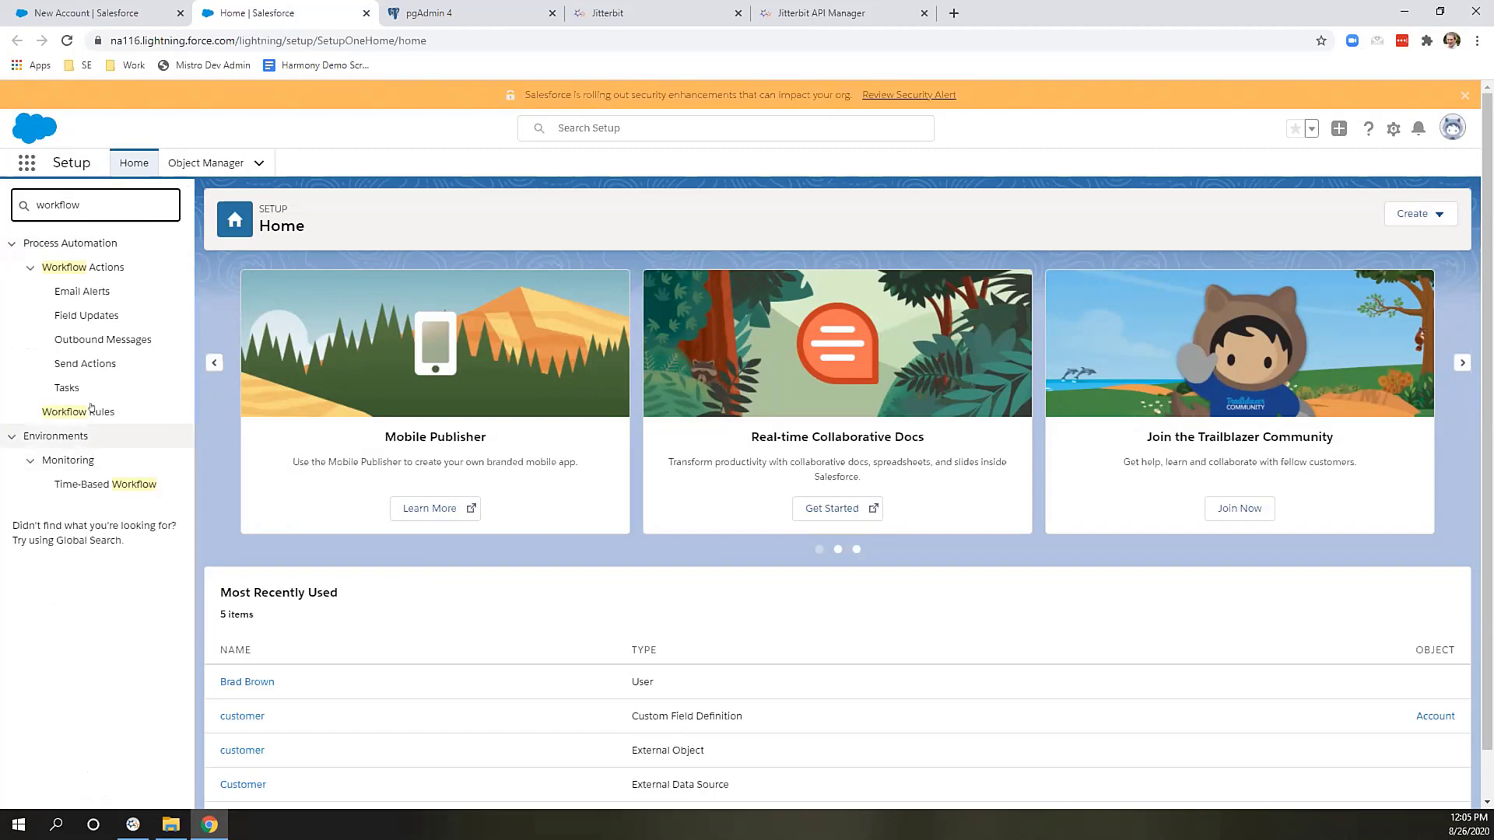
pyautogui.click(91, 410)
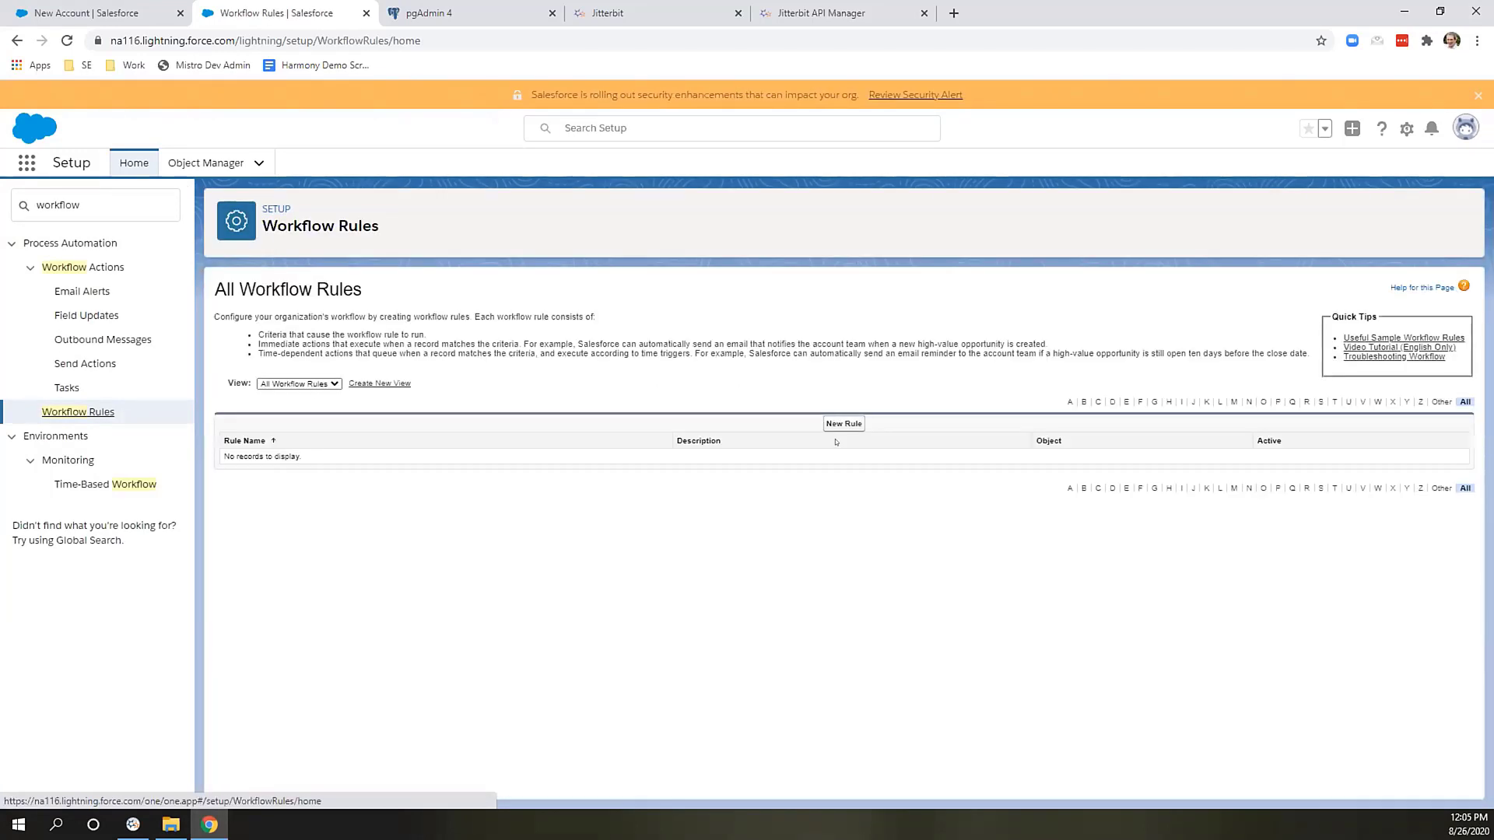
# Start a new Account workflow rule named JitterbitAccount, evaluated when created and every time it's edited.
pyautogui.click(841, 425)
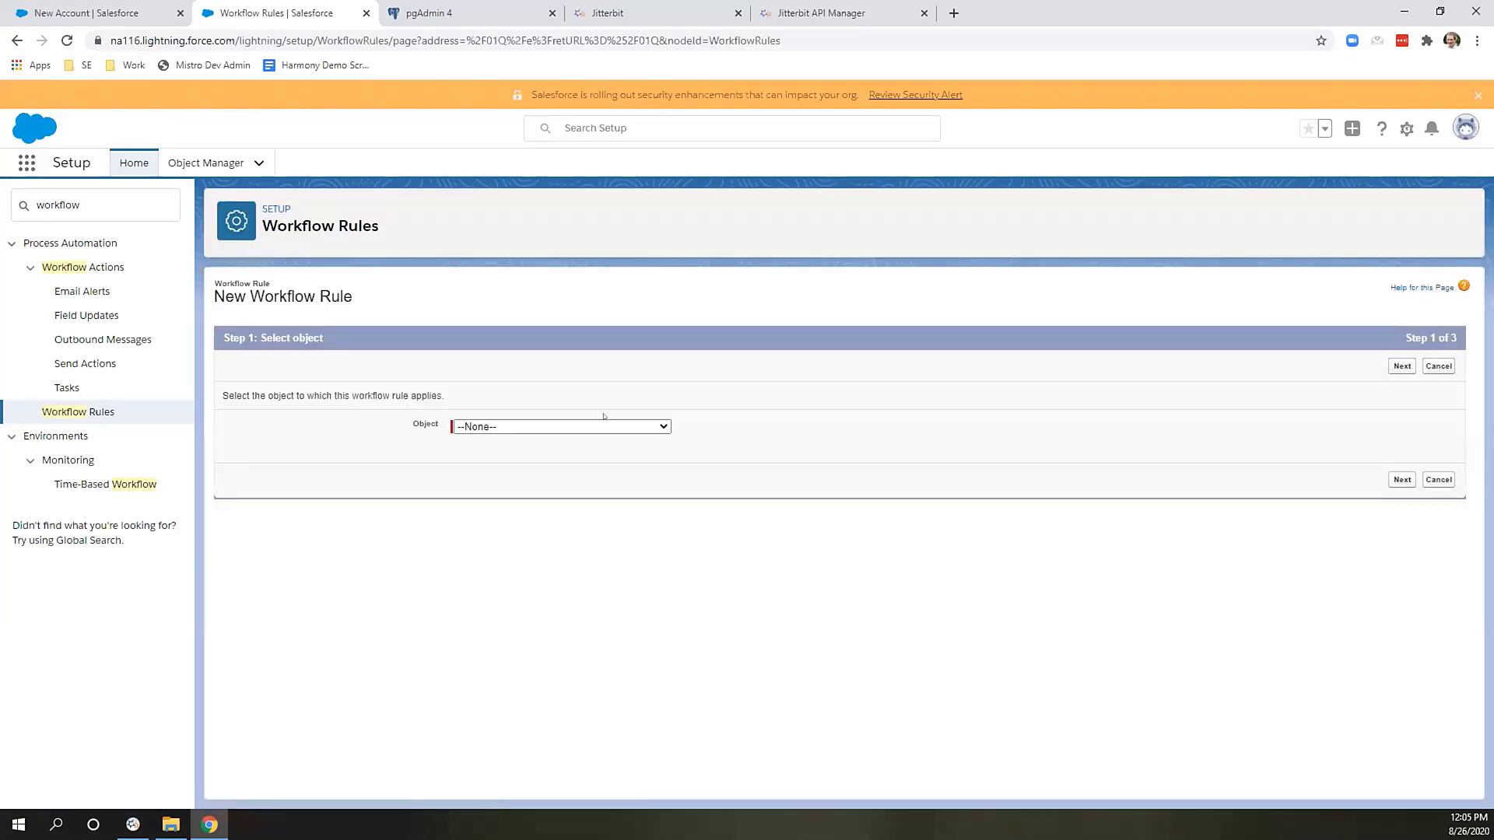
pyautogui.click(600, 425)
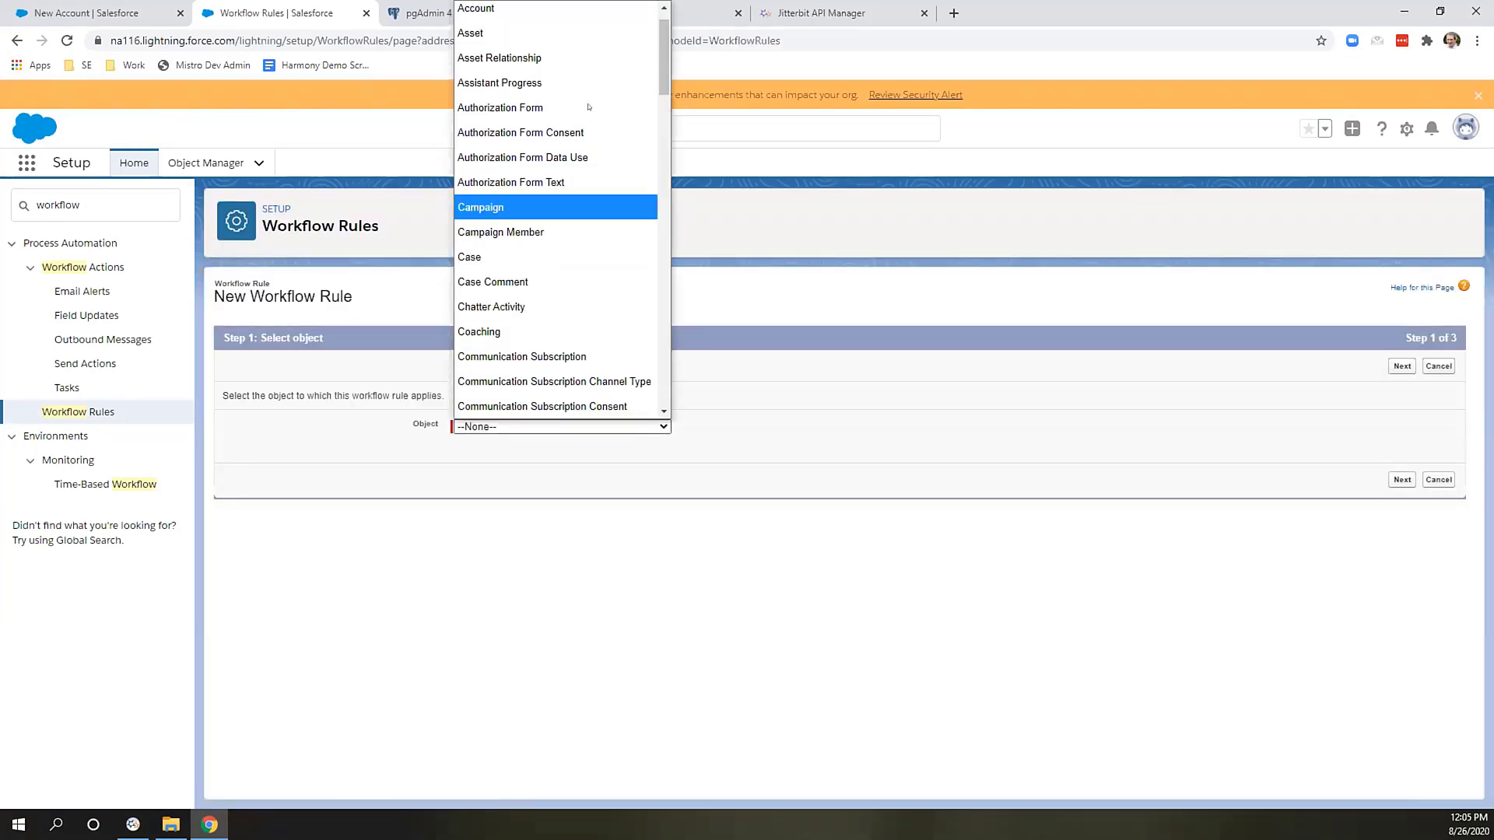
pyautogui.click(540, 15)
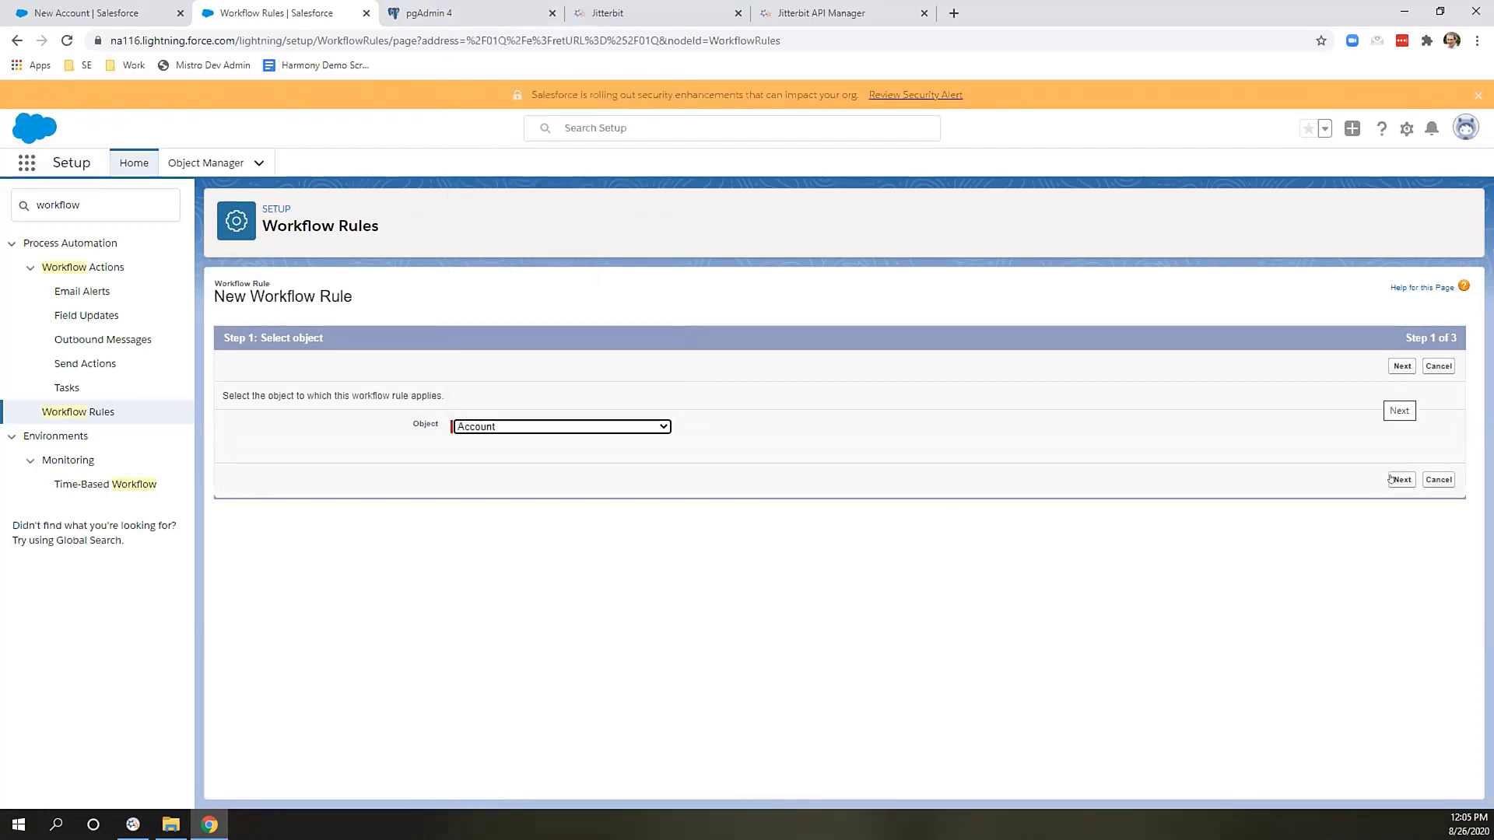
pyautogui.click(1393, 479)
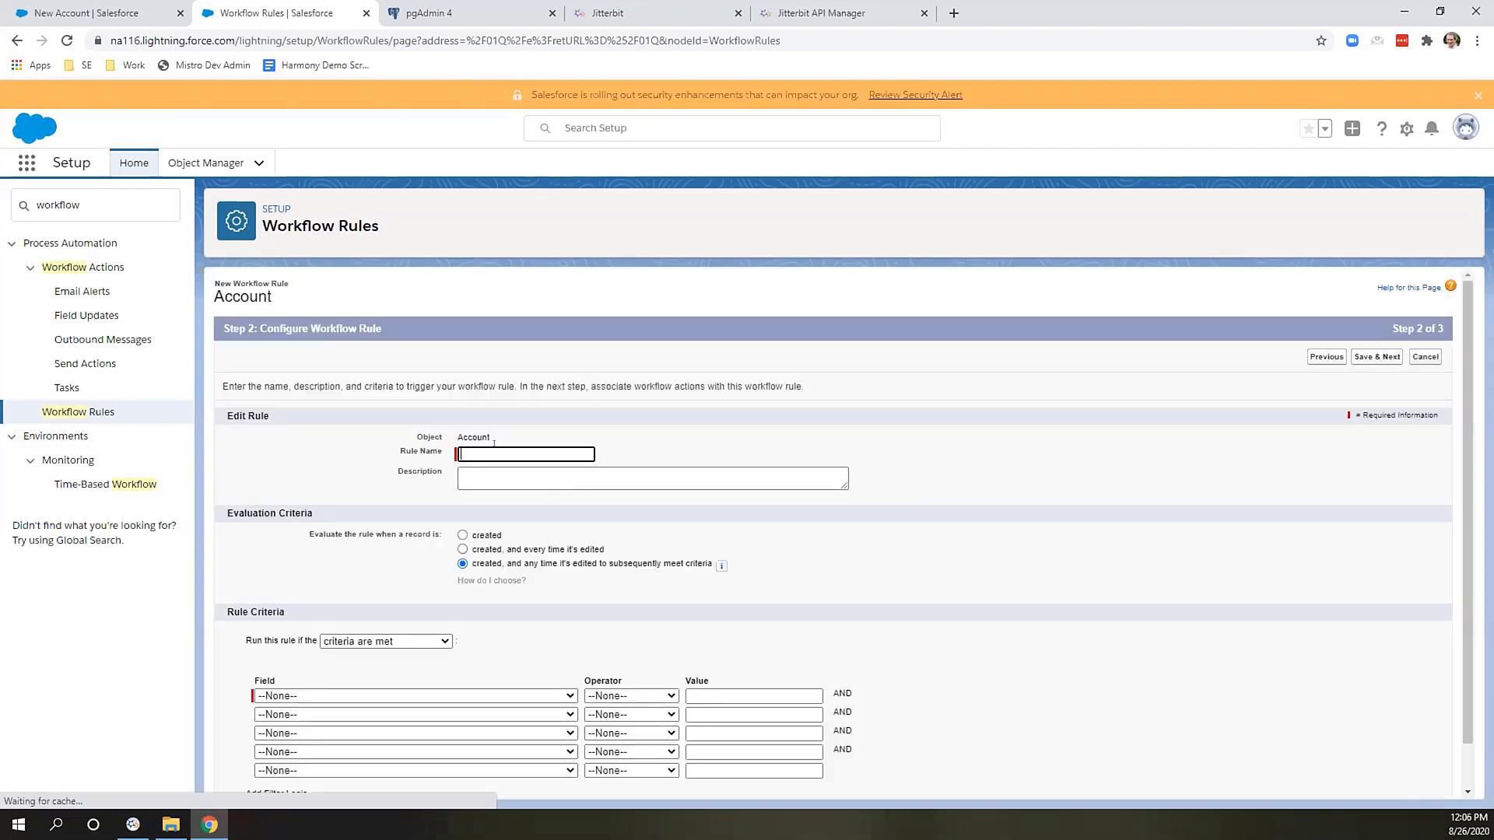
pyautogui.write('Jitter')
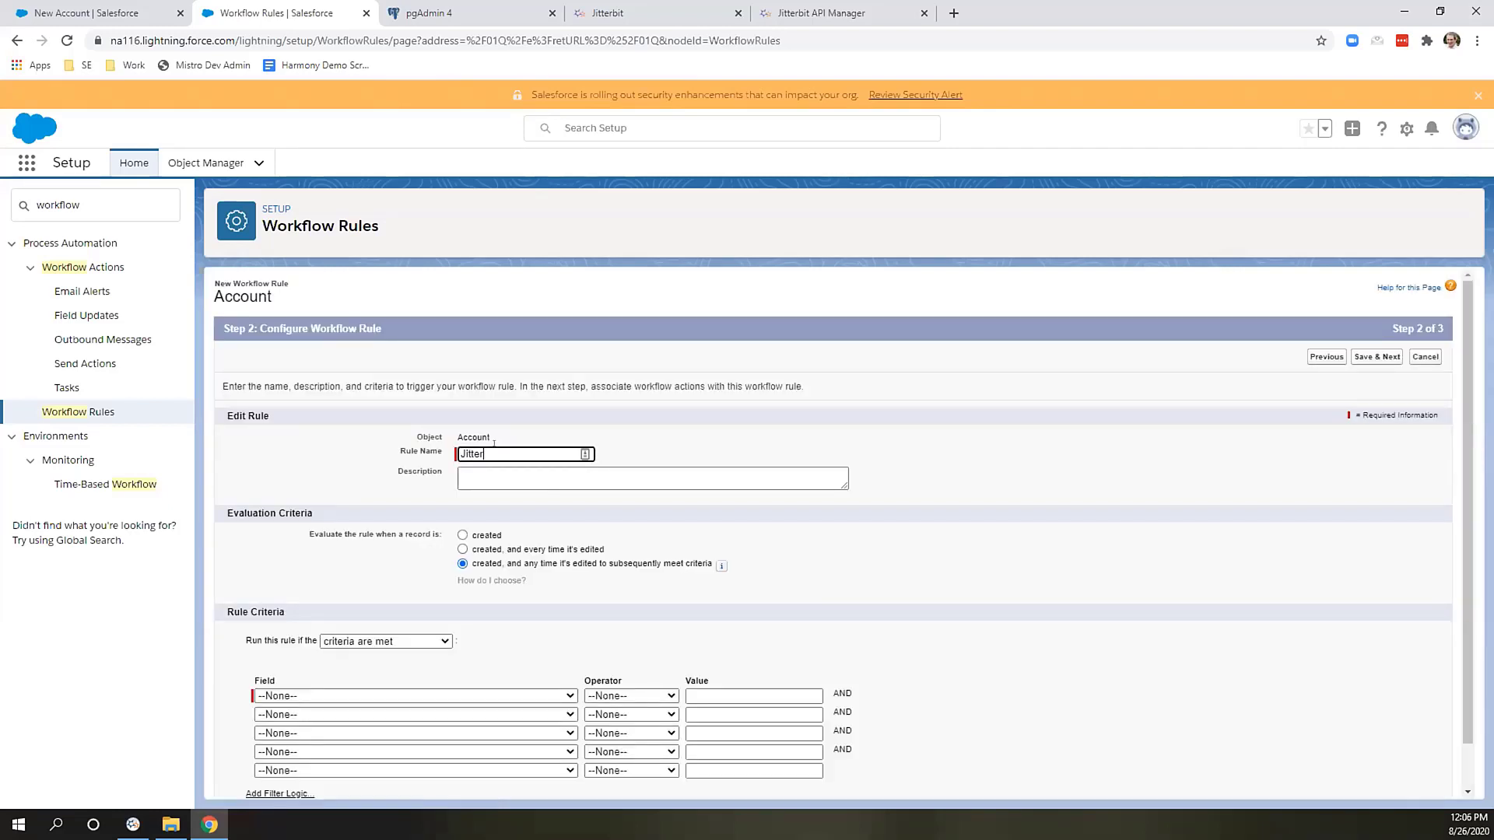
pyautogui.write('bitAccount')
pyautogui.click(502, 549)
# Set the rule criterion to Account Name not equal to blank, then save and continue to actions.
pyautogui.scroll(-1, 502, 549)
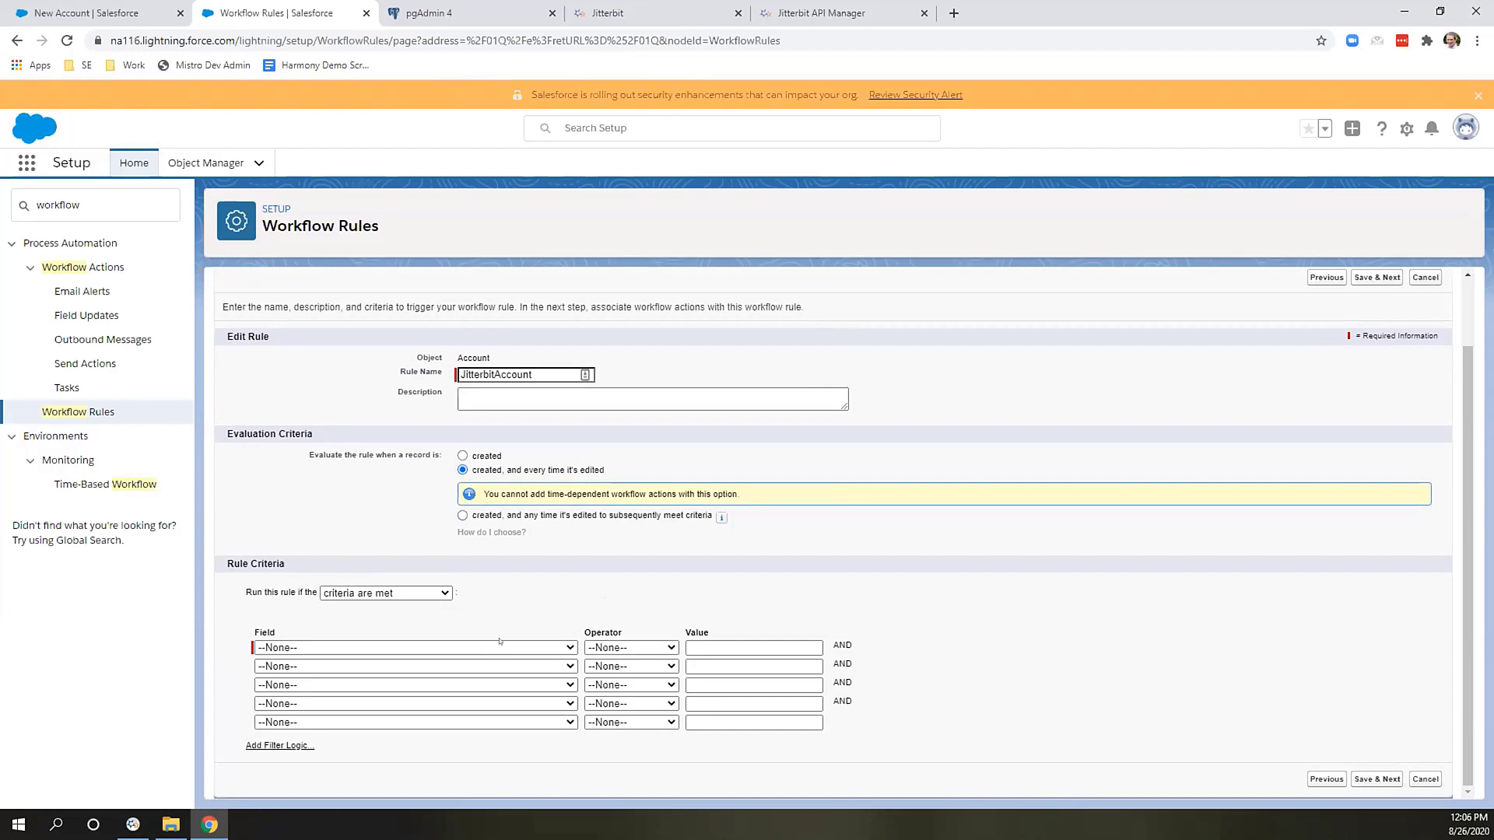
pyautogui.click(416, 647)
pyautogui.click(335, 180)
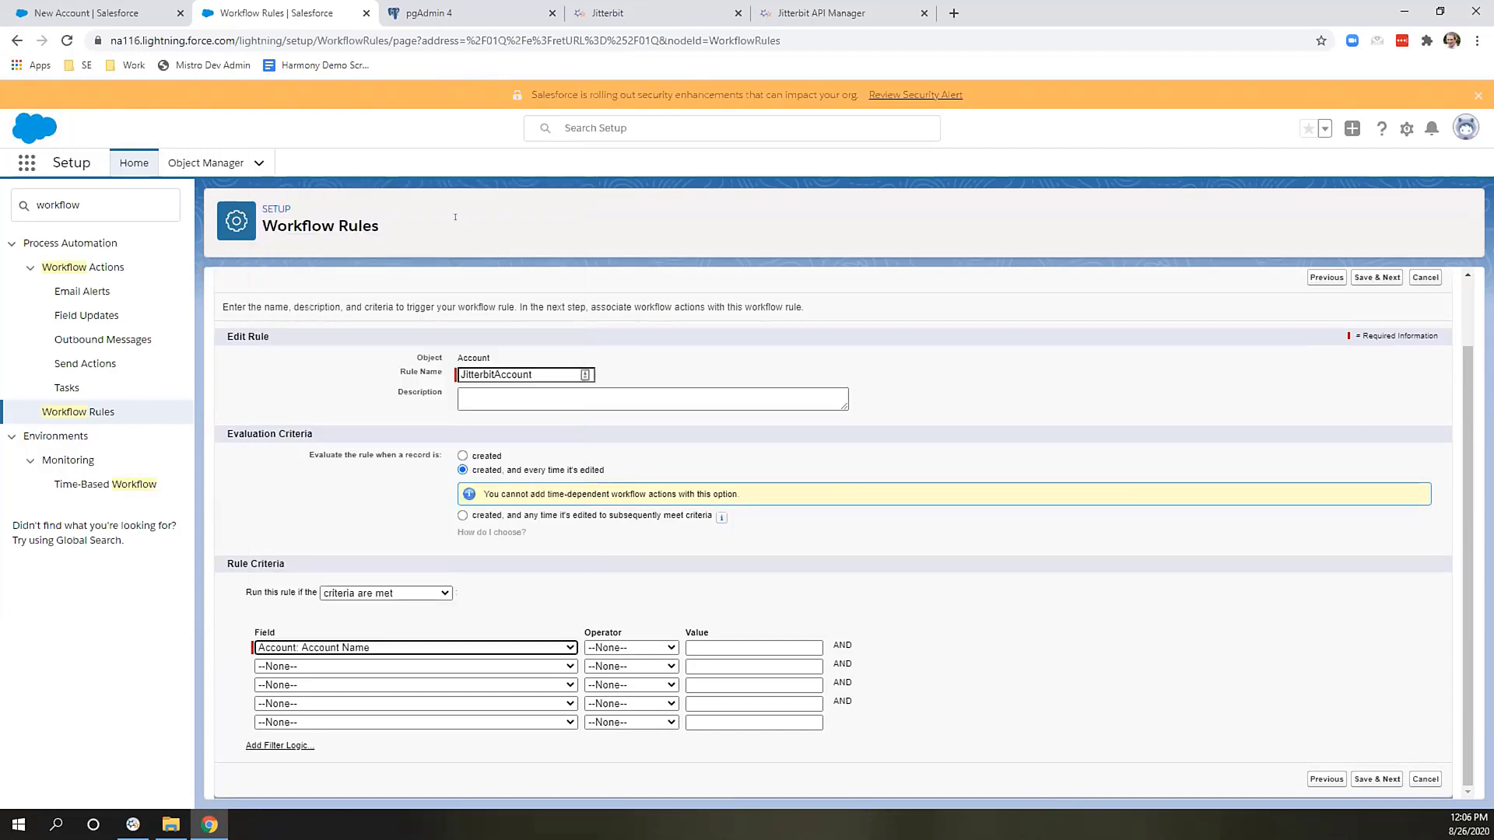
pyautogui.click(623, 647)
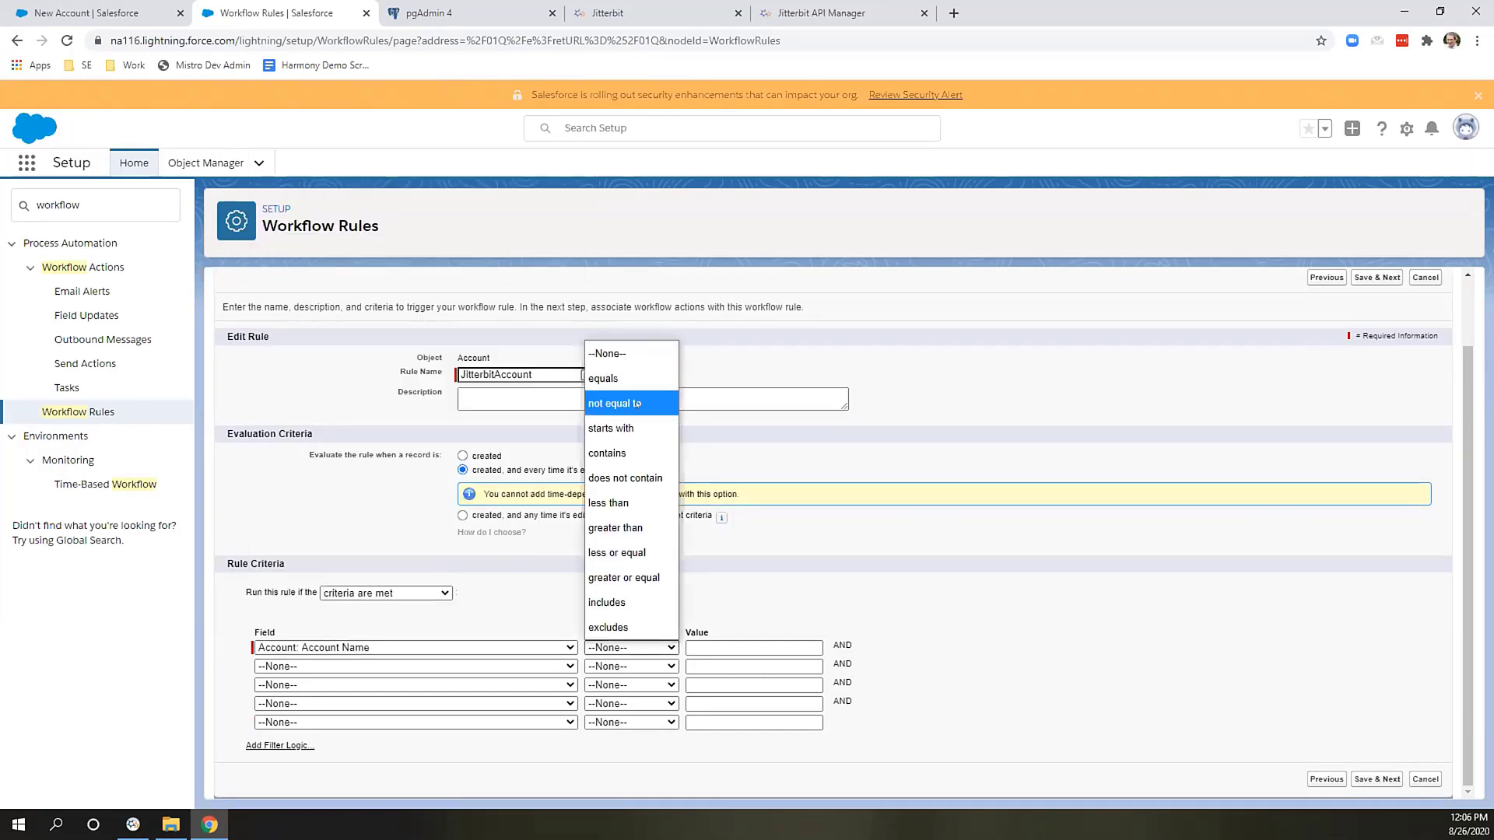
pyautogui.click(636, 404)
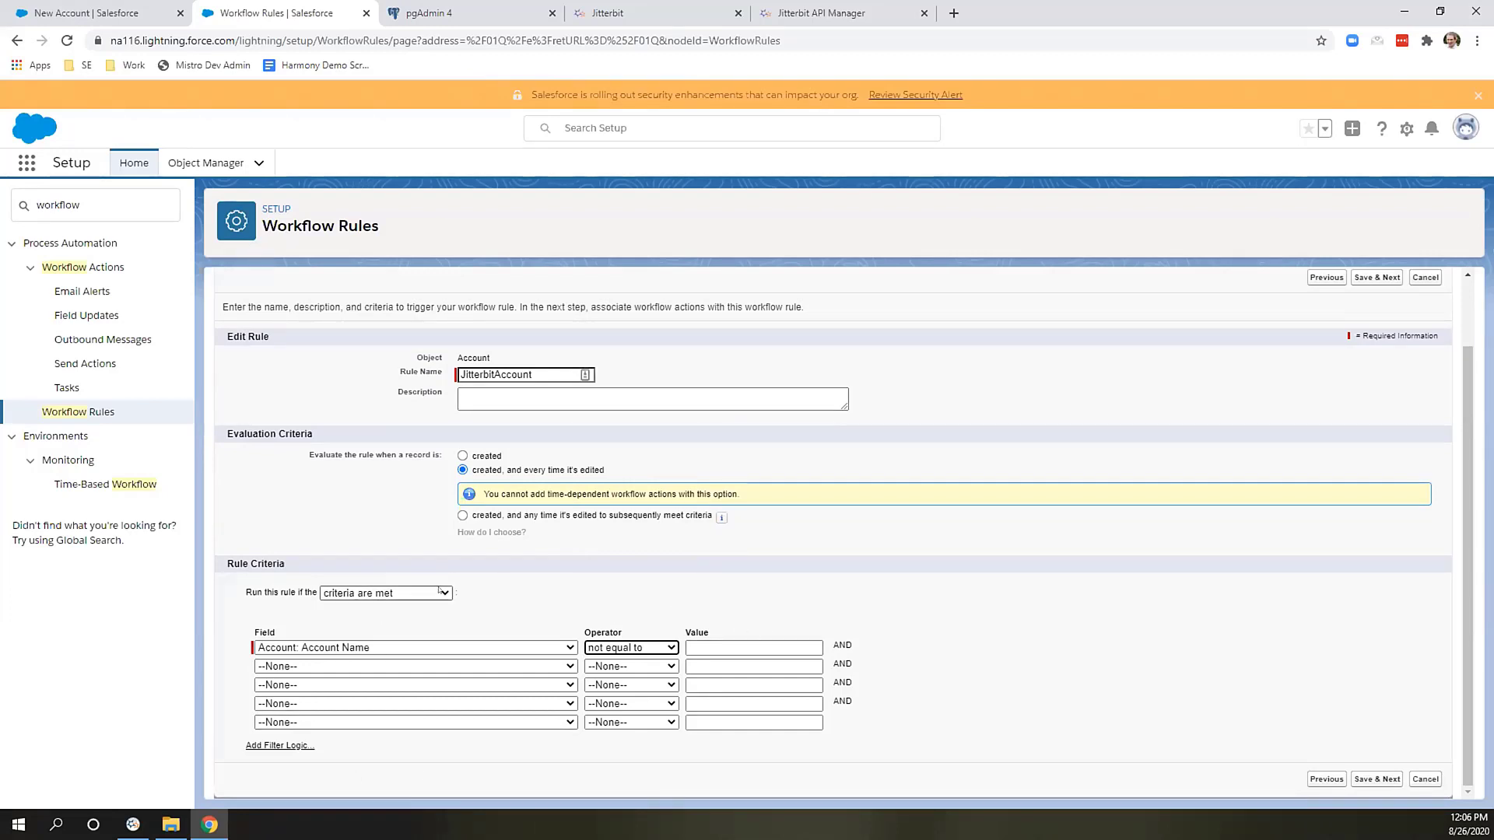
pyautogui.click(412, 593)
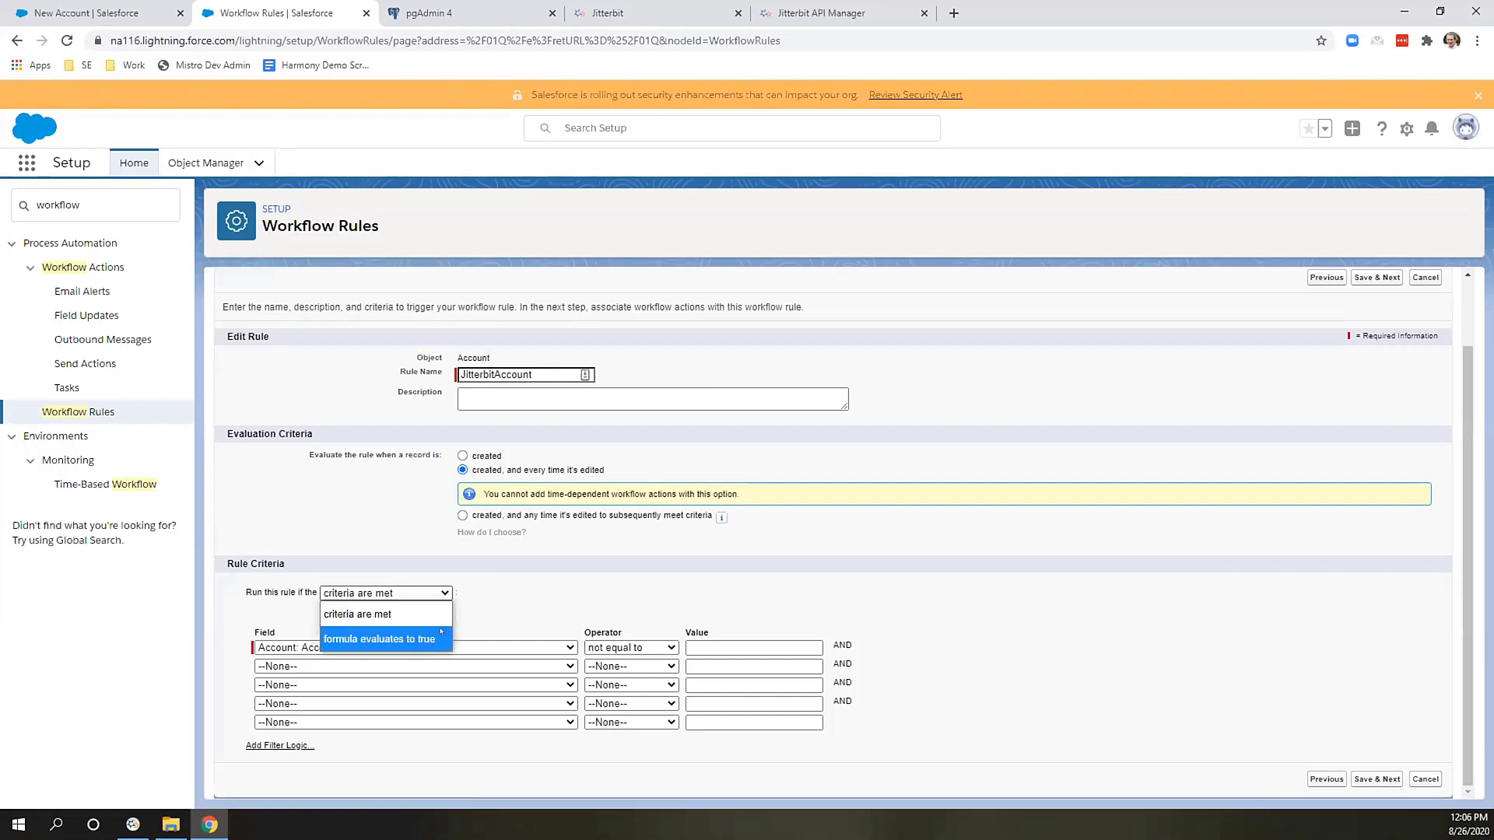
pyautogui.click(523, 566)
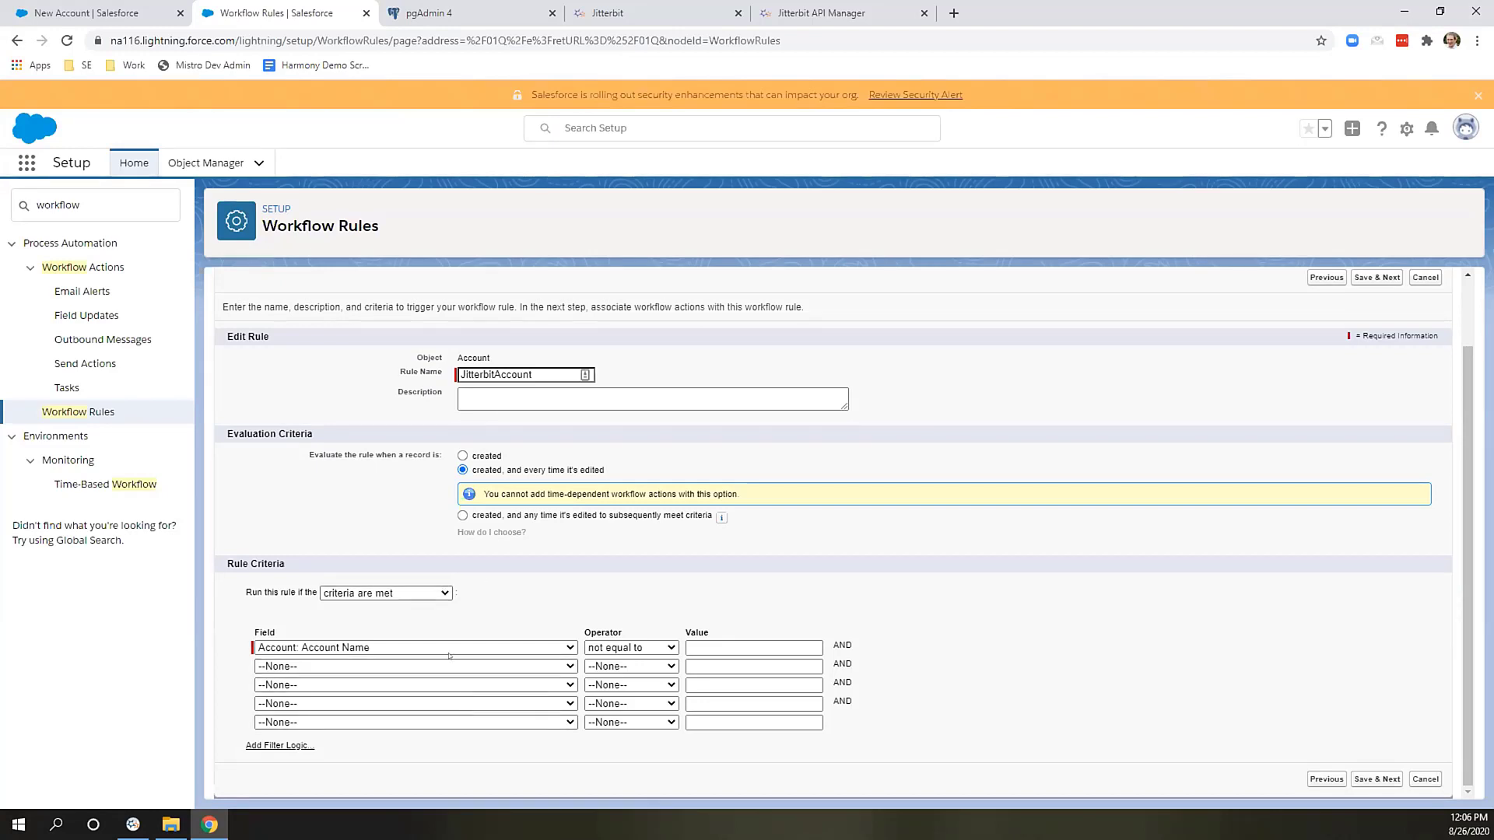
pyautogui.click(448, 591)
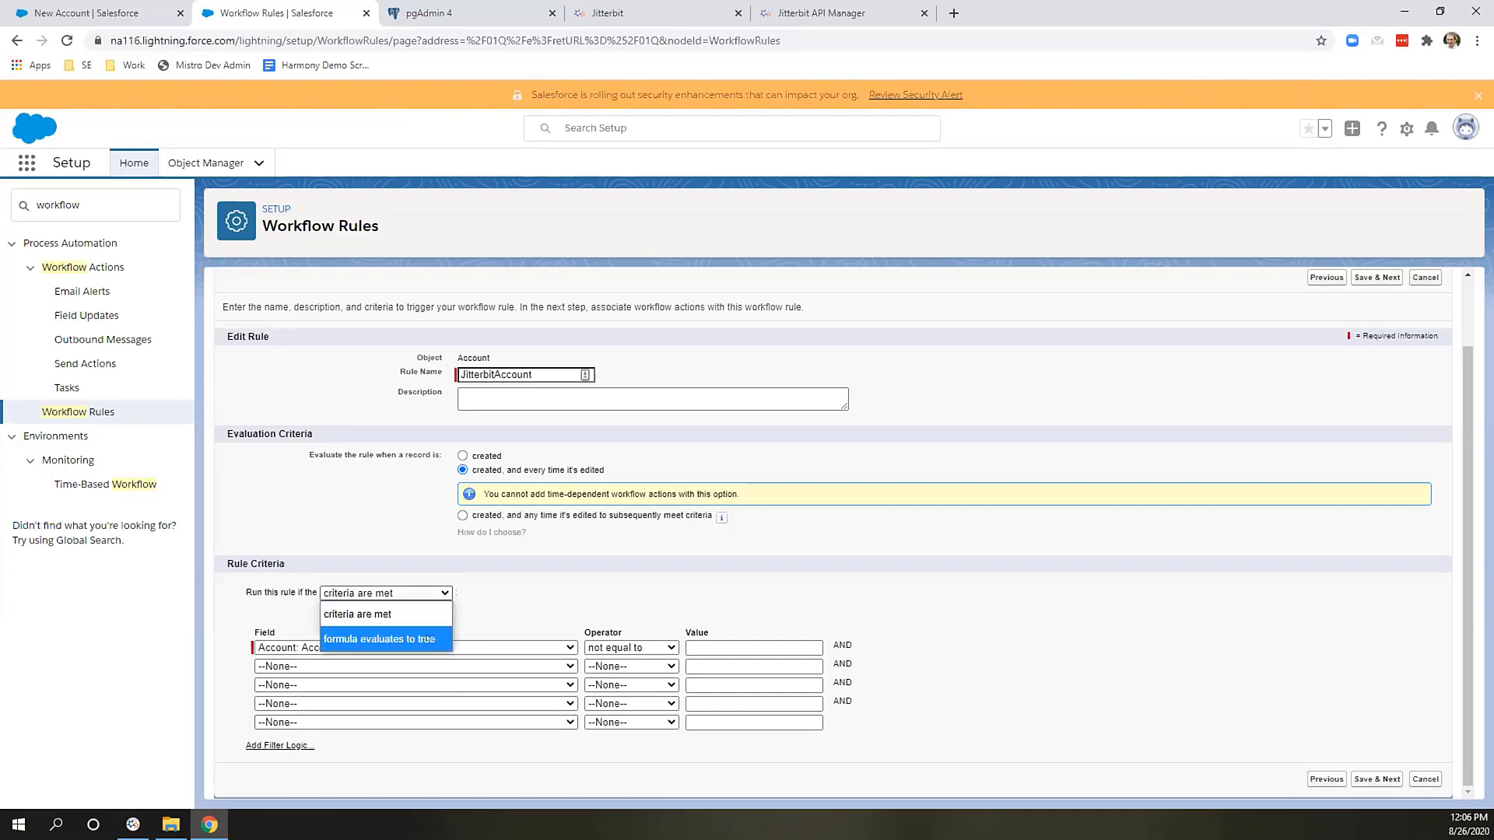
pyautogui.click(487, 602)
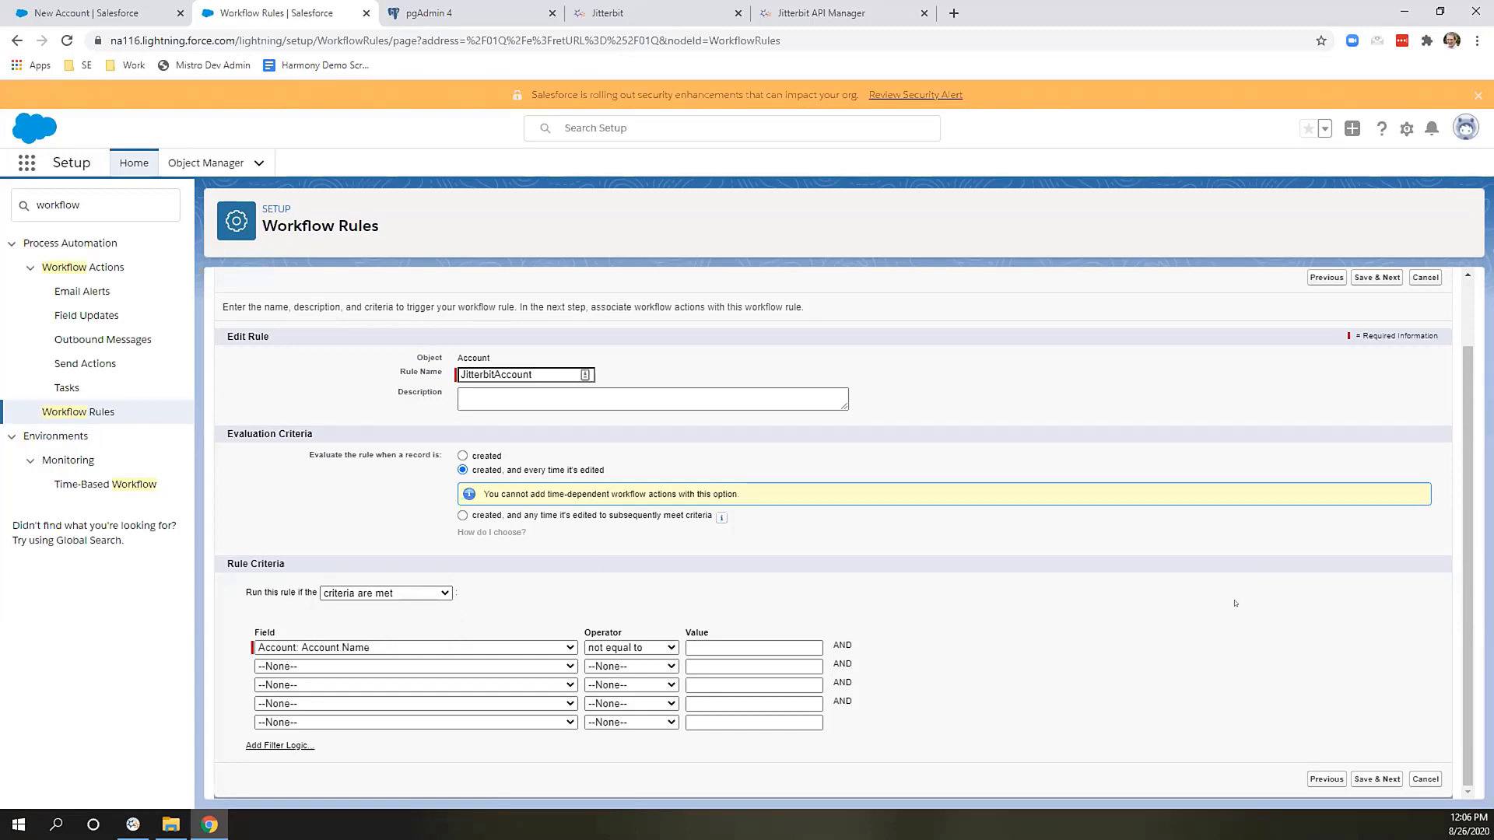
pyautogui.click(1360, 779)
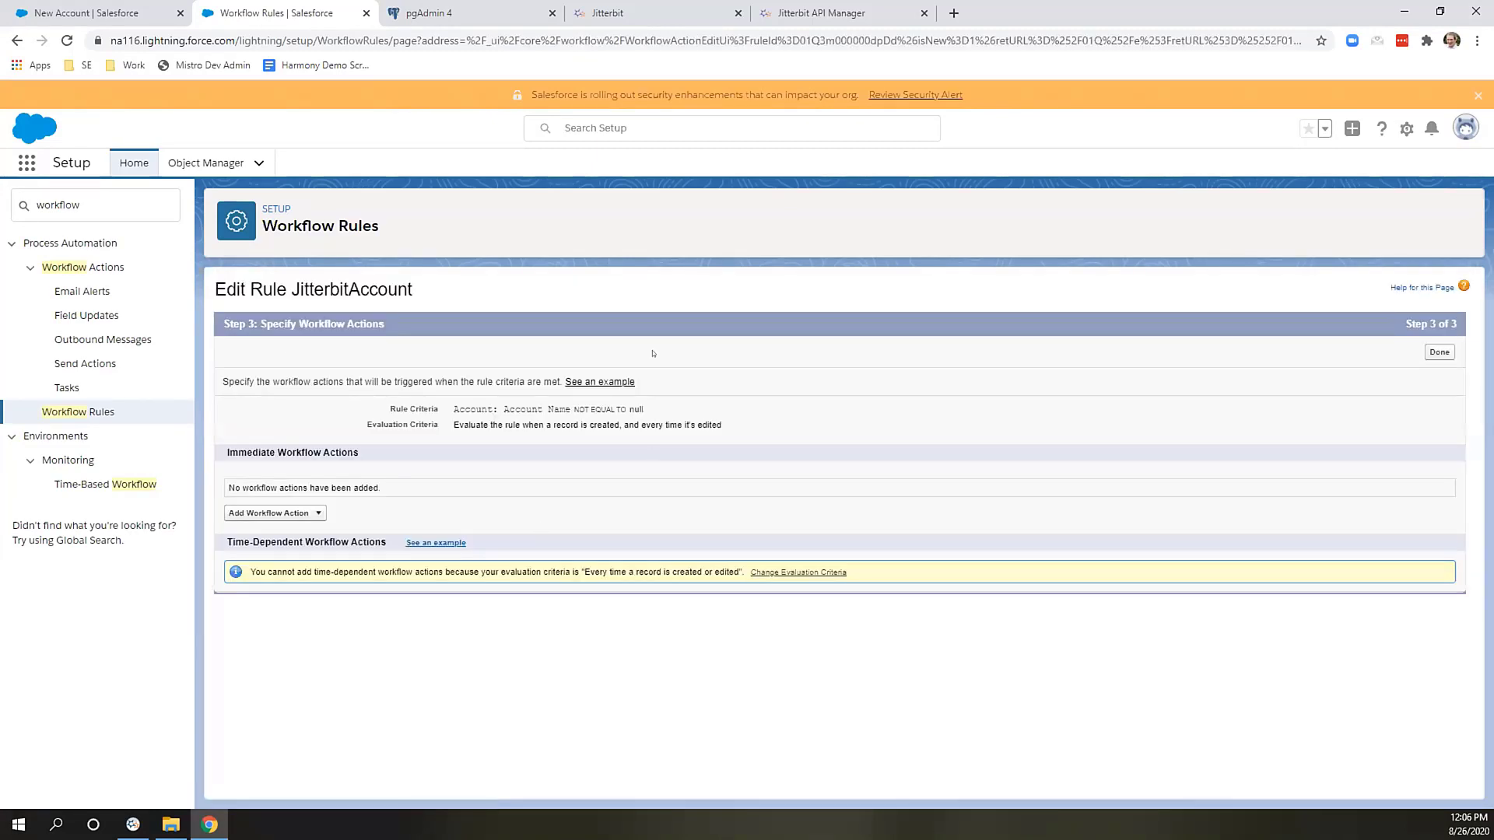
# Create a new outbound message named JitterbitAccountAPI with endpoint URL jitterbit.com.
pyautogui.click(315, 514)
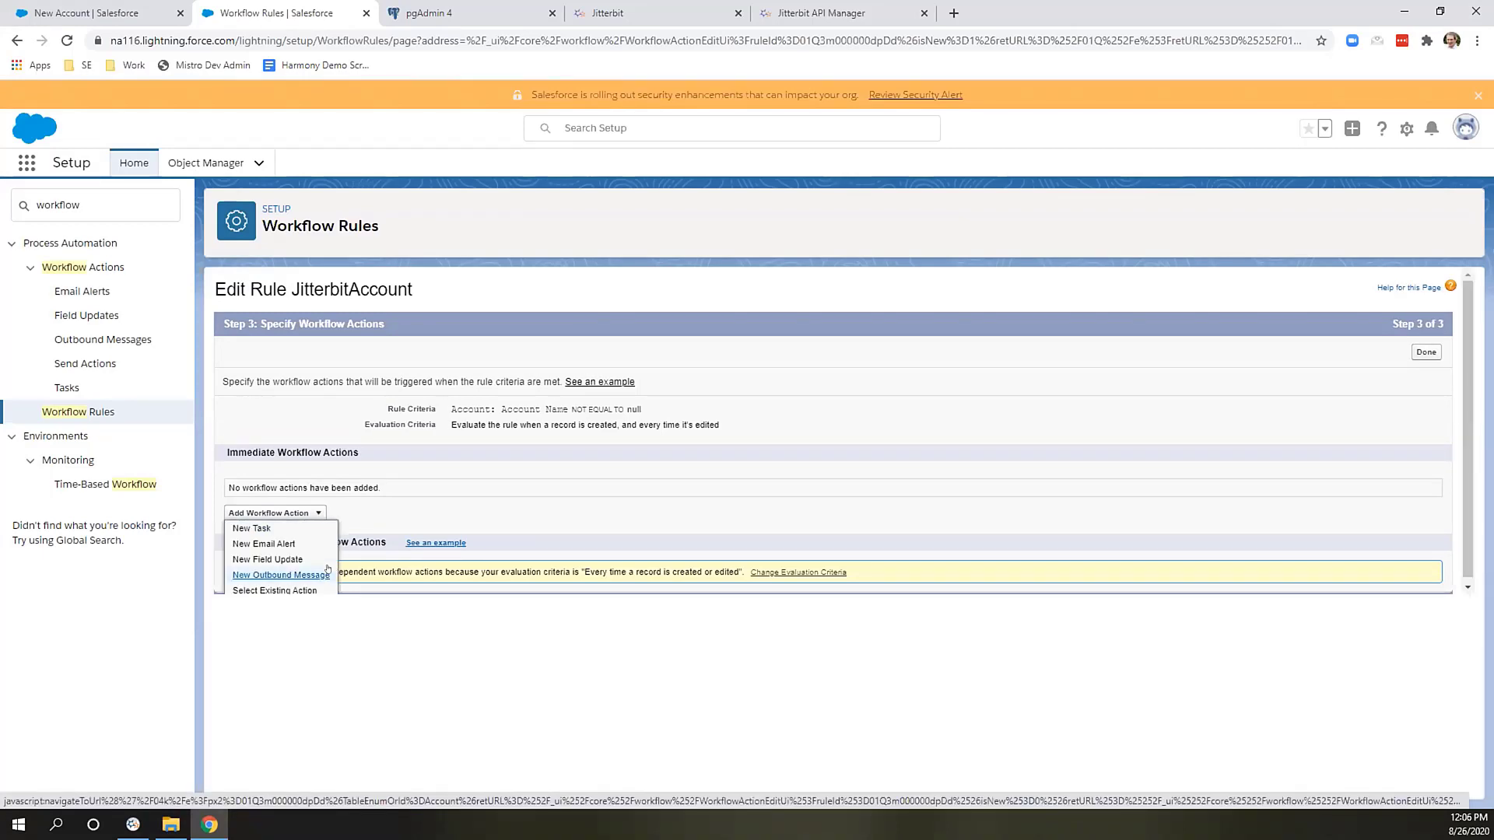
pyautogui.click(327, 573)
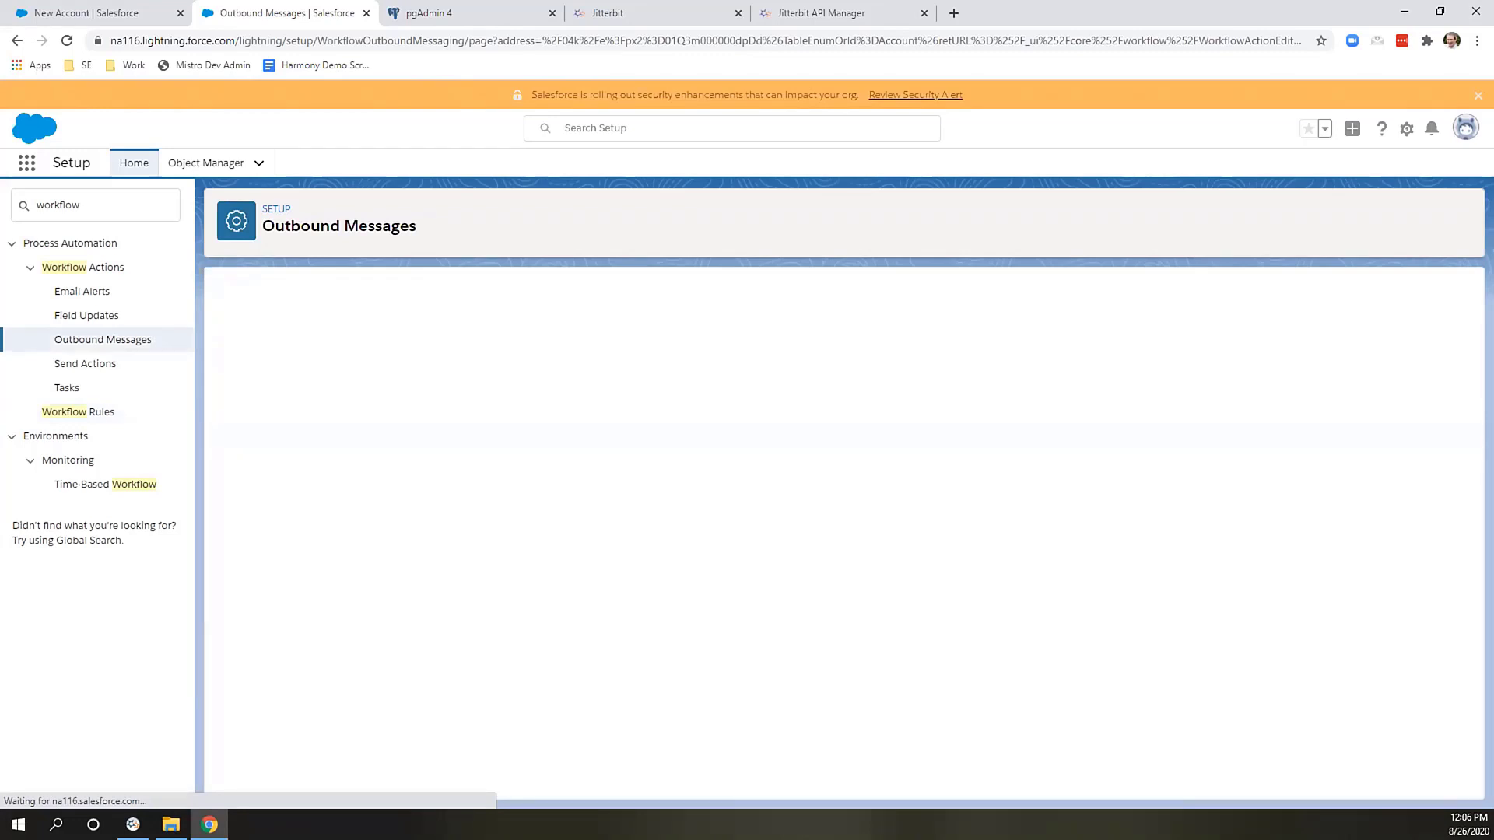
pyautogui.write('Jit')
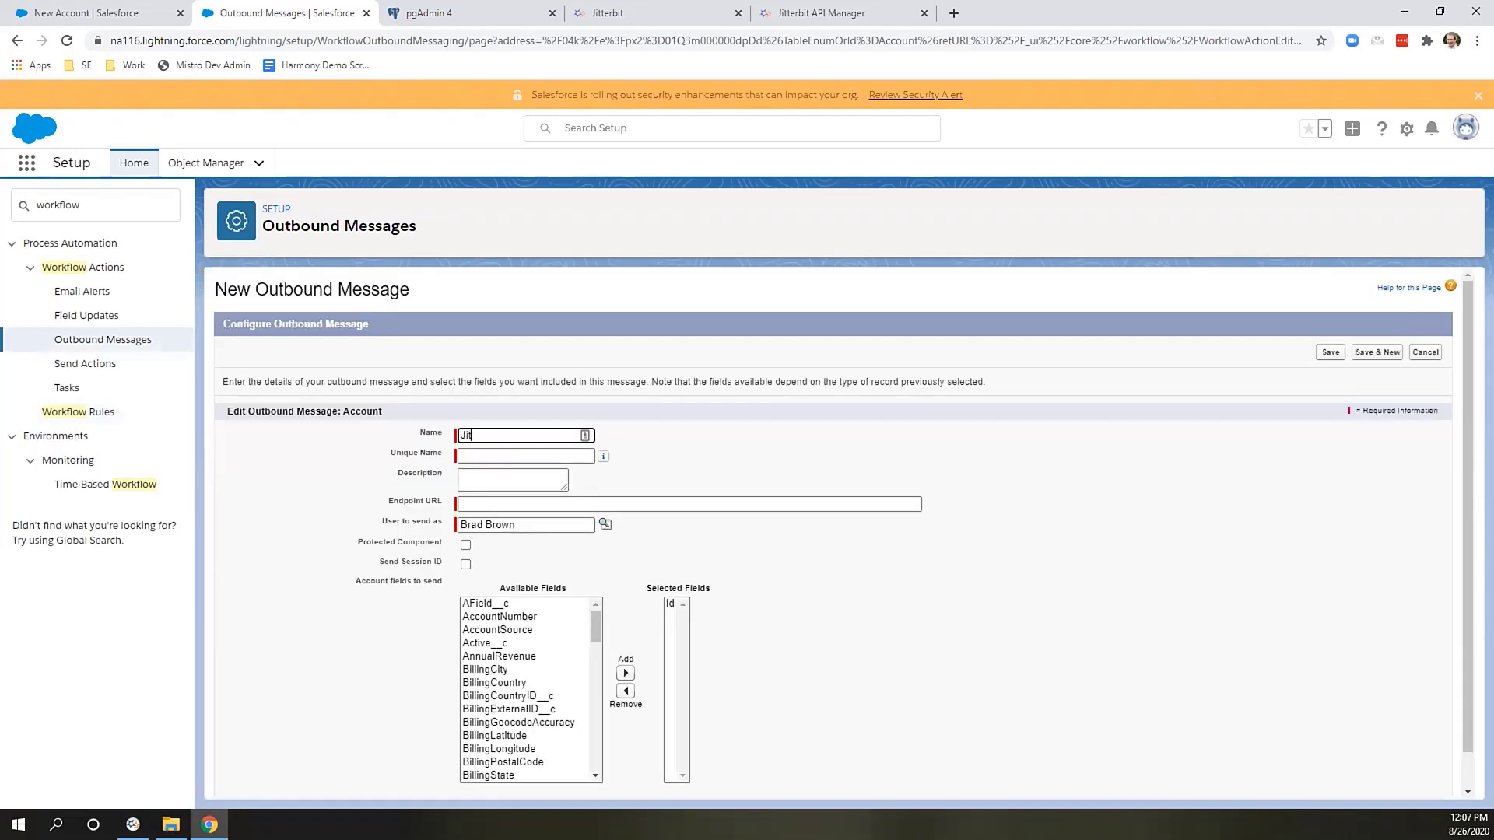
pyautogui.write('terbitAccountAPI')
pyautogui.click(686, 464)
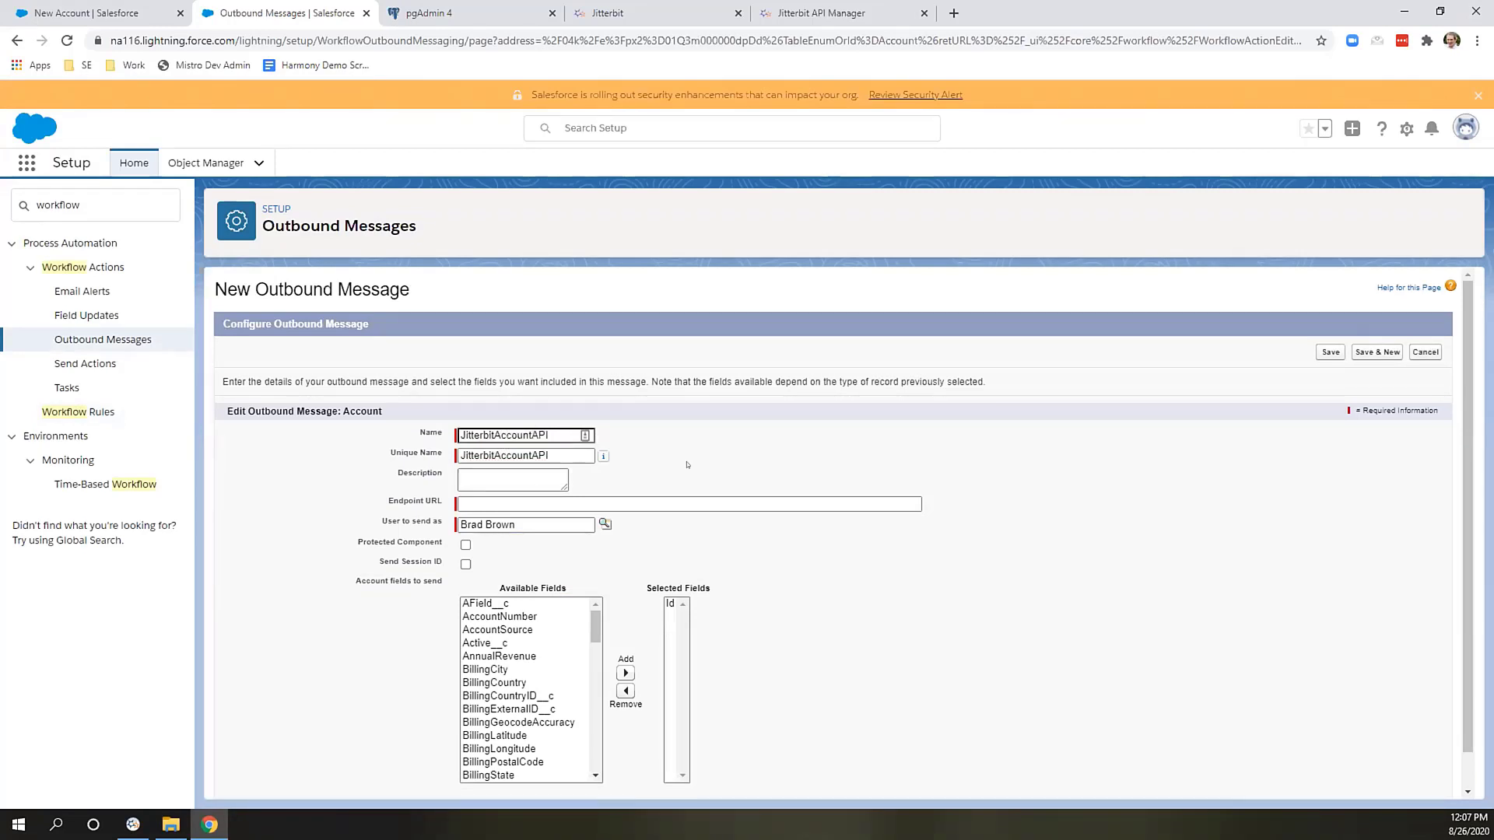
pyautogui.click(507, 503)
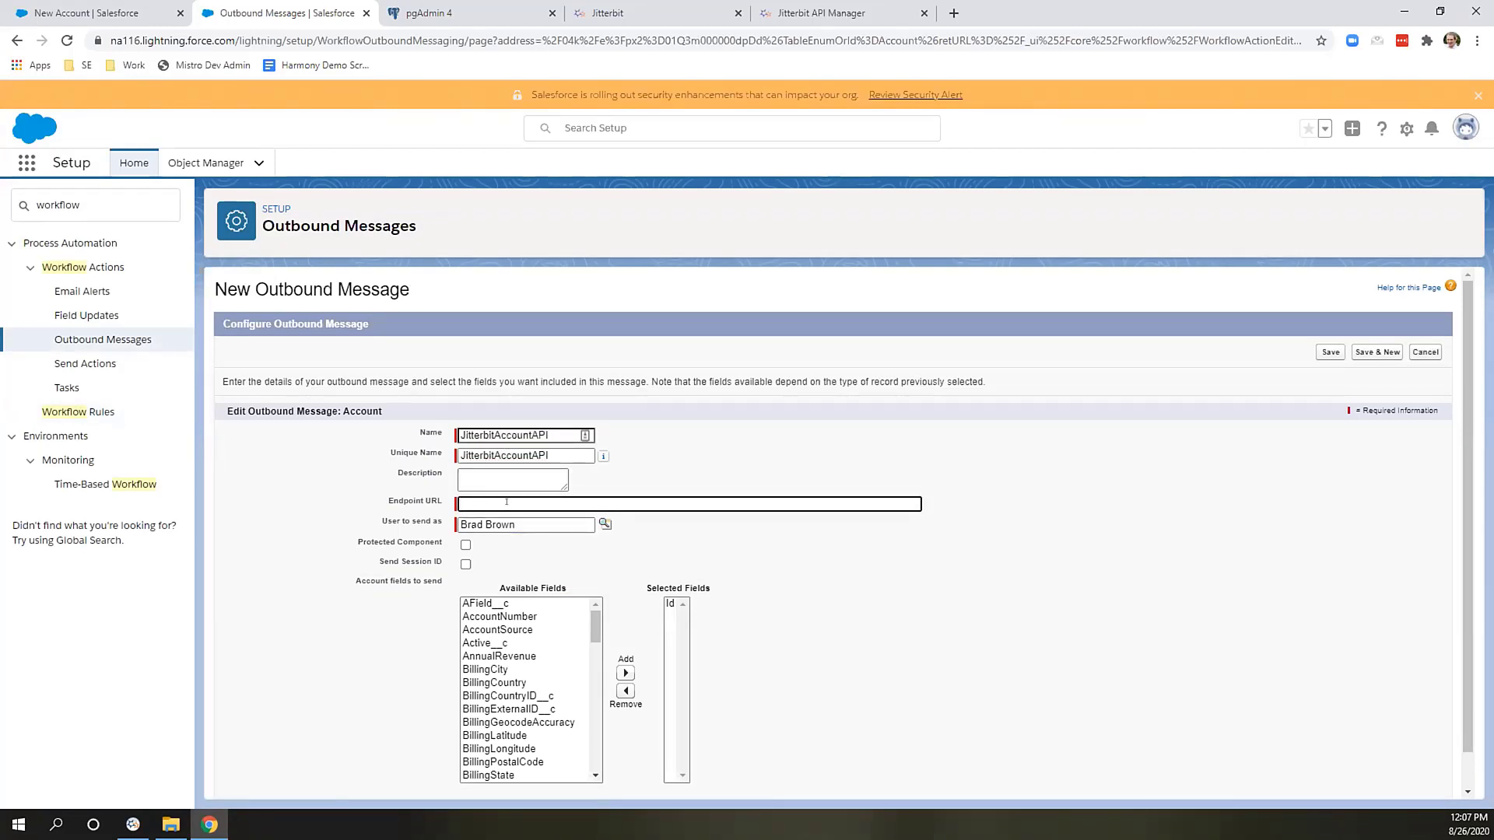
pyautogui.write('jitterbit.com')
pyautogui.click(864, 577)
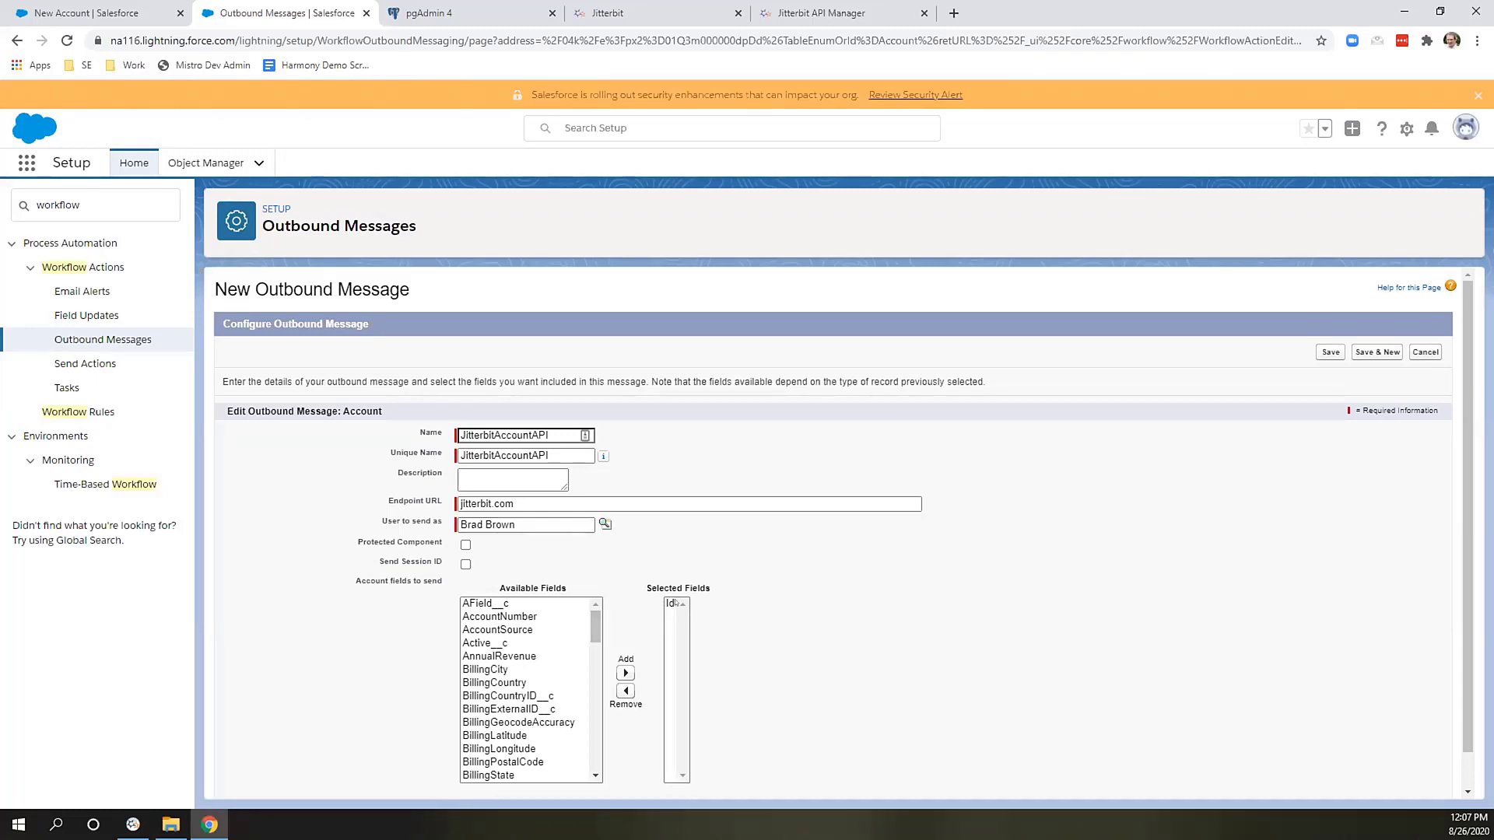
# Add BillingStreet, BillingState, BillingPostalCode, BillingCity and Name to the outbound message's selected fields.
pyautogui.moveTo(597, 617); pyautogui.dragTo(597, 629)
pyautogui.click(498, 726)
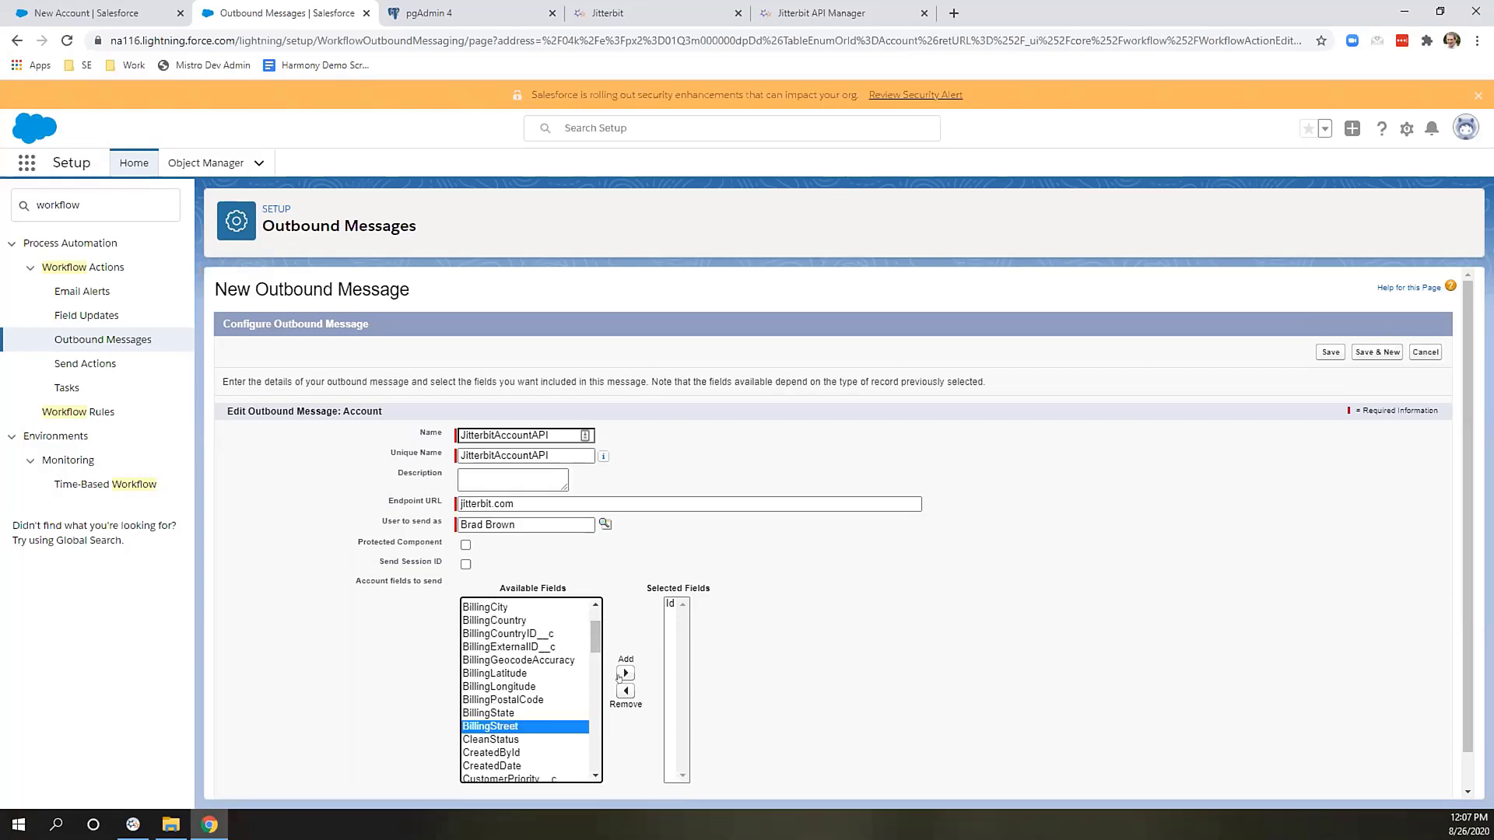
pyautogui.click(625, 672)
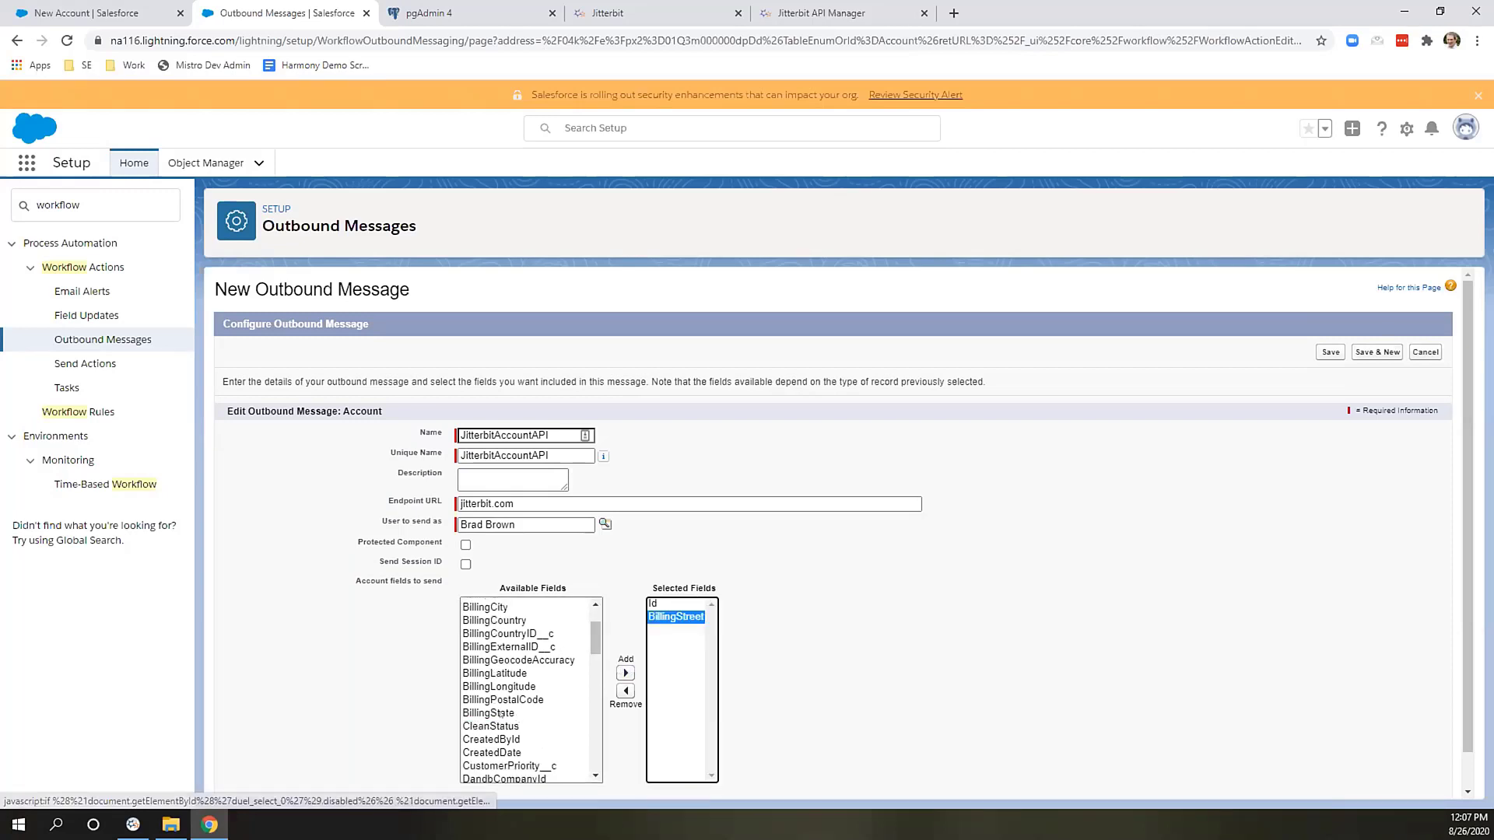
pyautogui.click(624, 673)
pyautogui.click(537, 699)
pyautogui.click(624, 673)
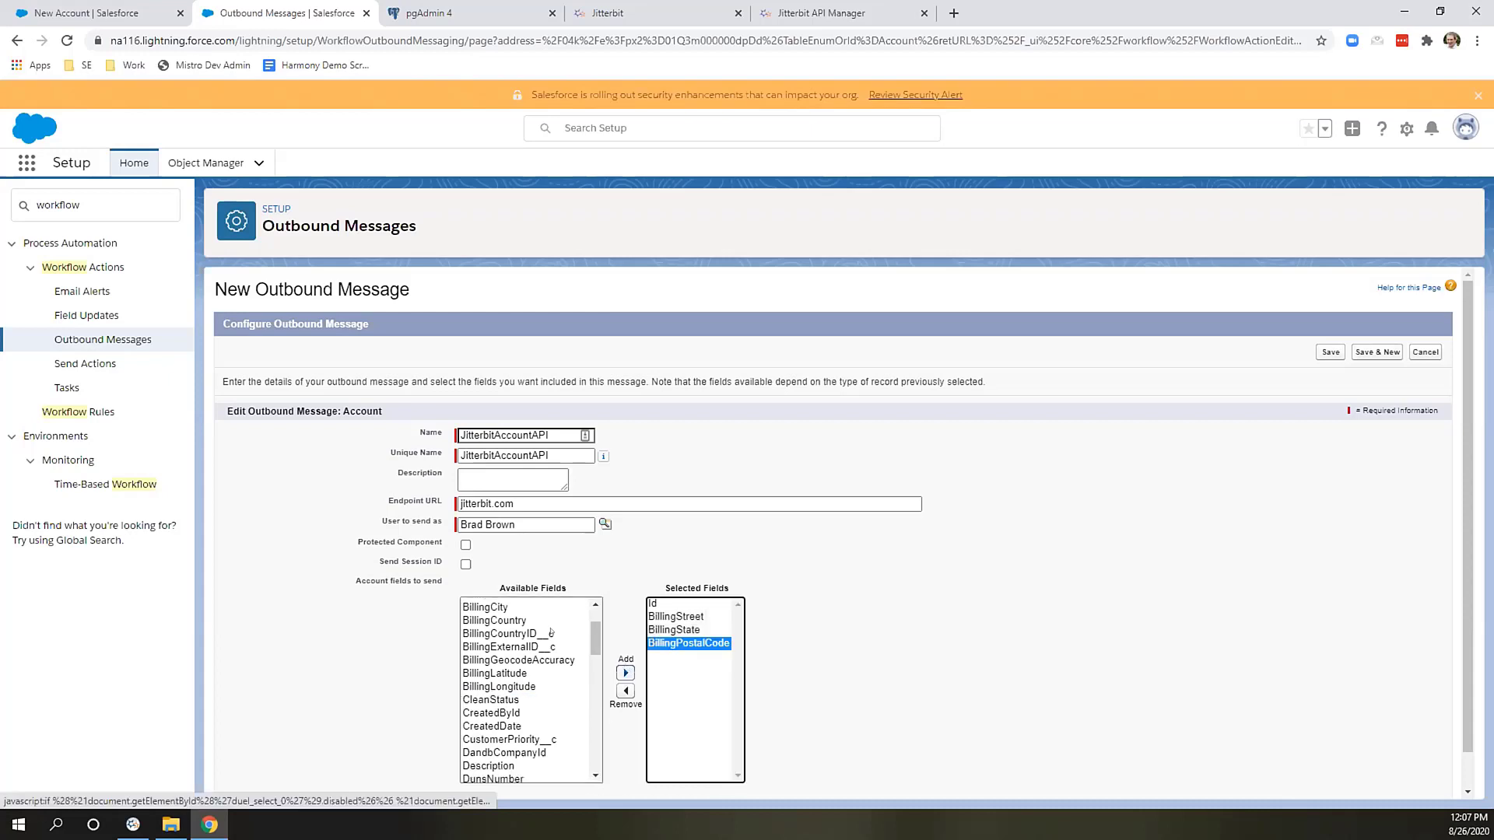
pyautogui.click(504, 610)
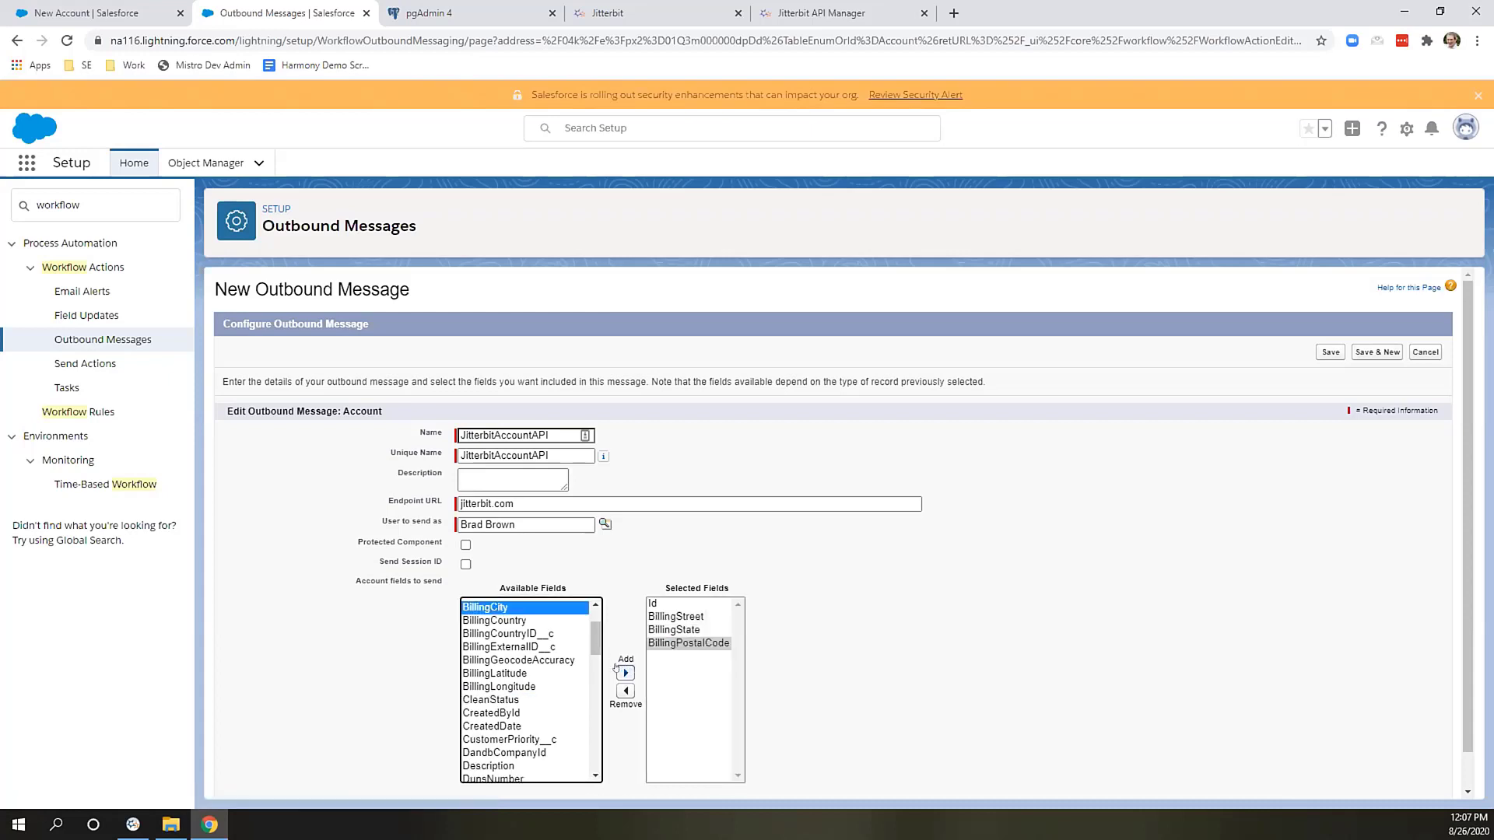
pyautogui.click(624, 673)
pyautogui.scroll(-10, 537, 655)
pyautogui.scroll(4, 537, 656)
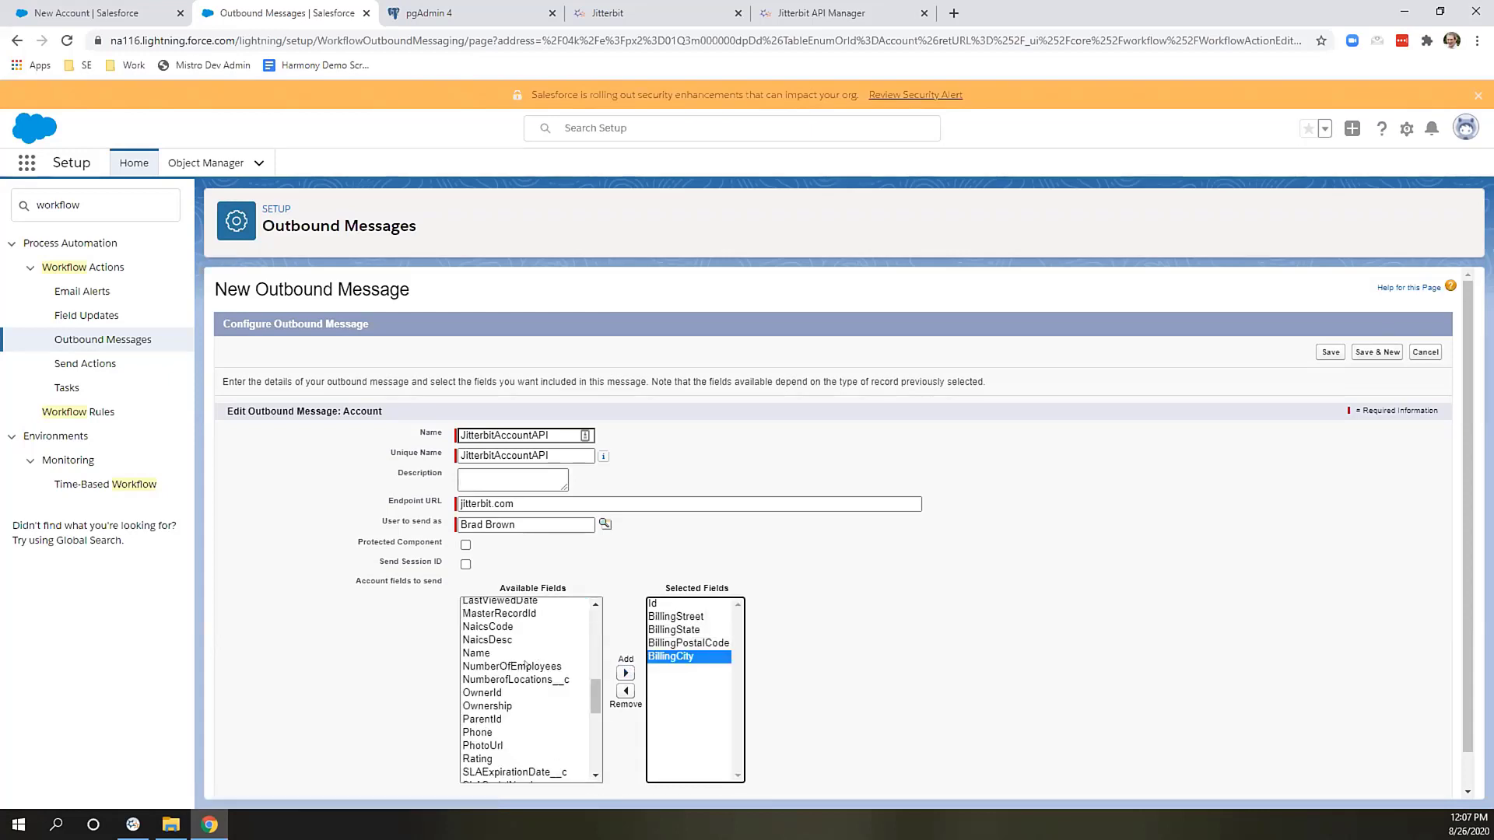
pyautogui.click(486, 653)
pyautogui.click(624, 670)
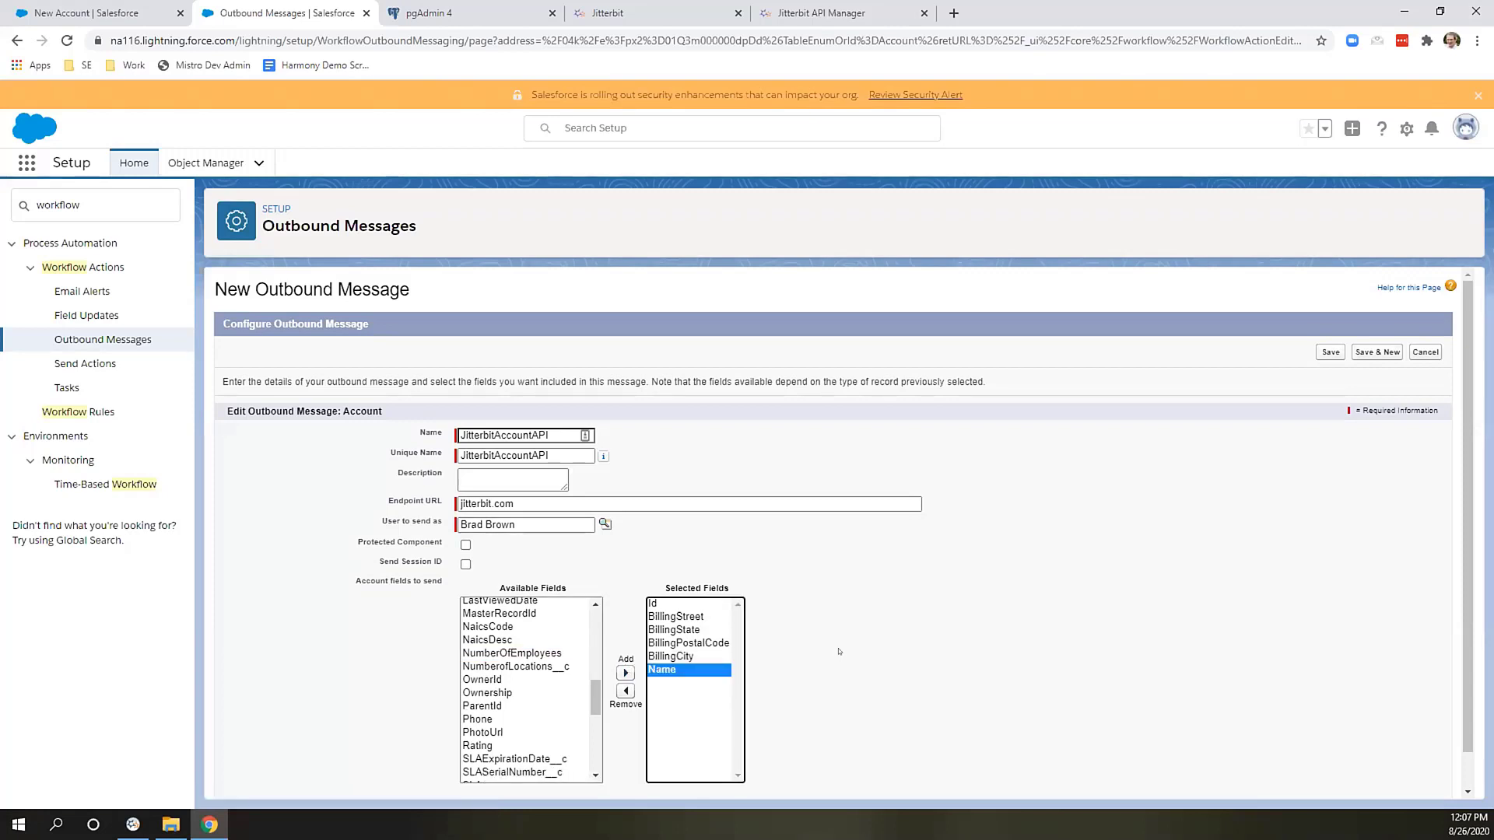
pyautogui.scroll(-1, 839, 651)
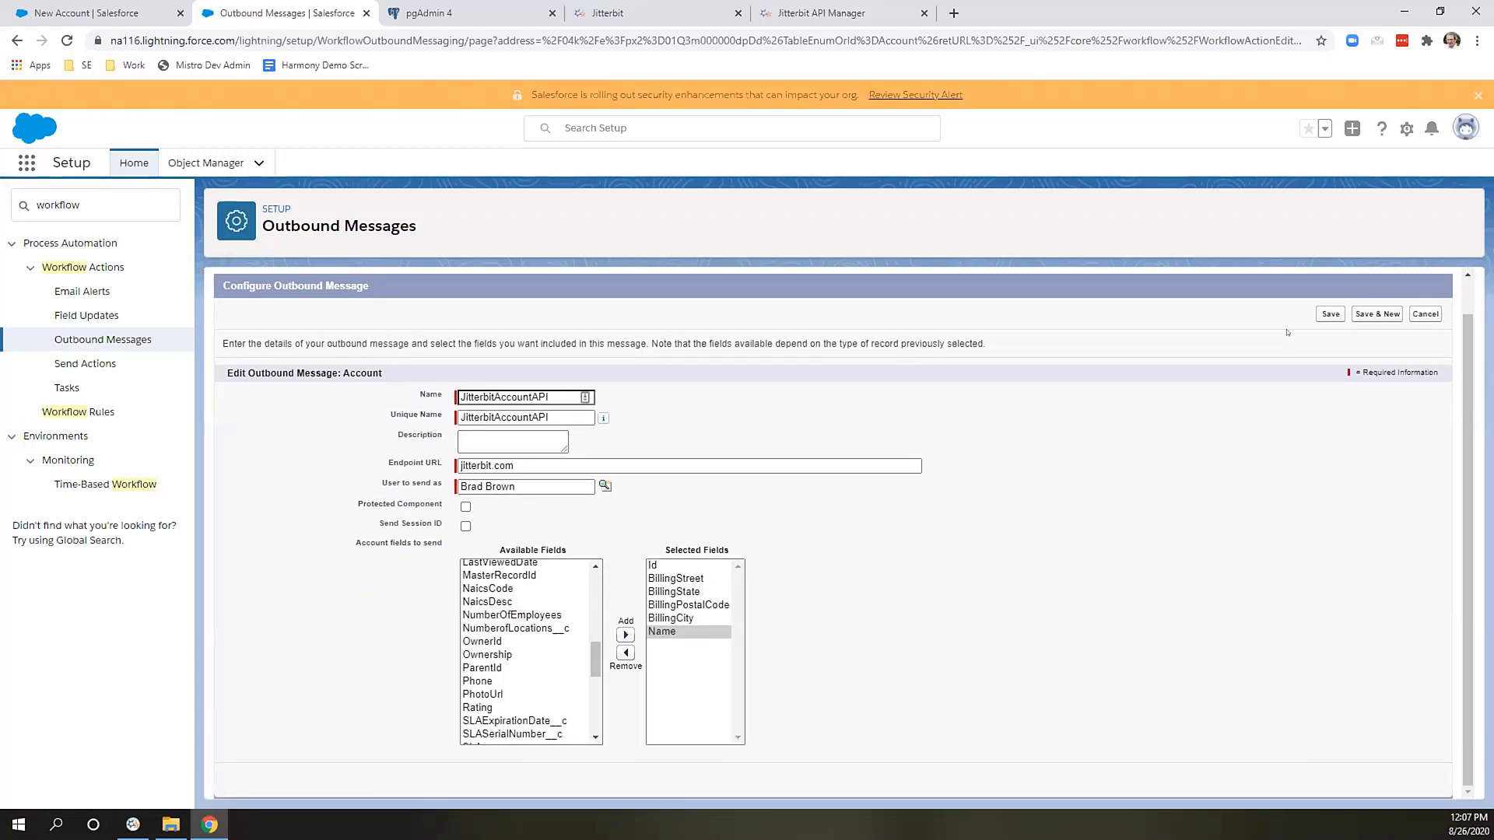
# Save the JitterbitAccountAPI outbound message, open its detail page, and open its WSDL.
pyautogui.click(1326, 315)
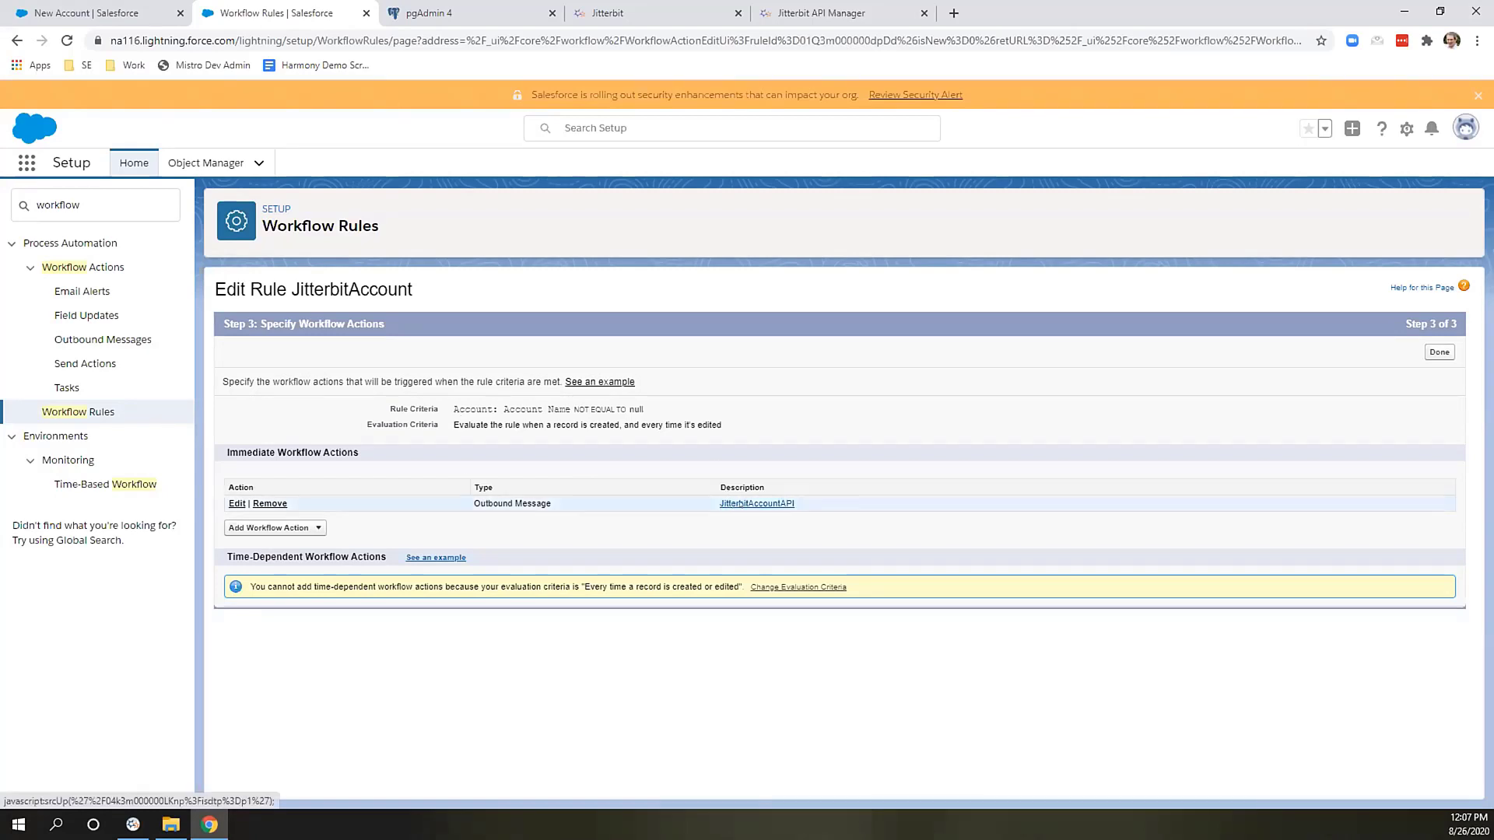
pyautogui.click(782, 504)
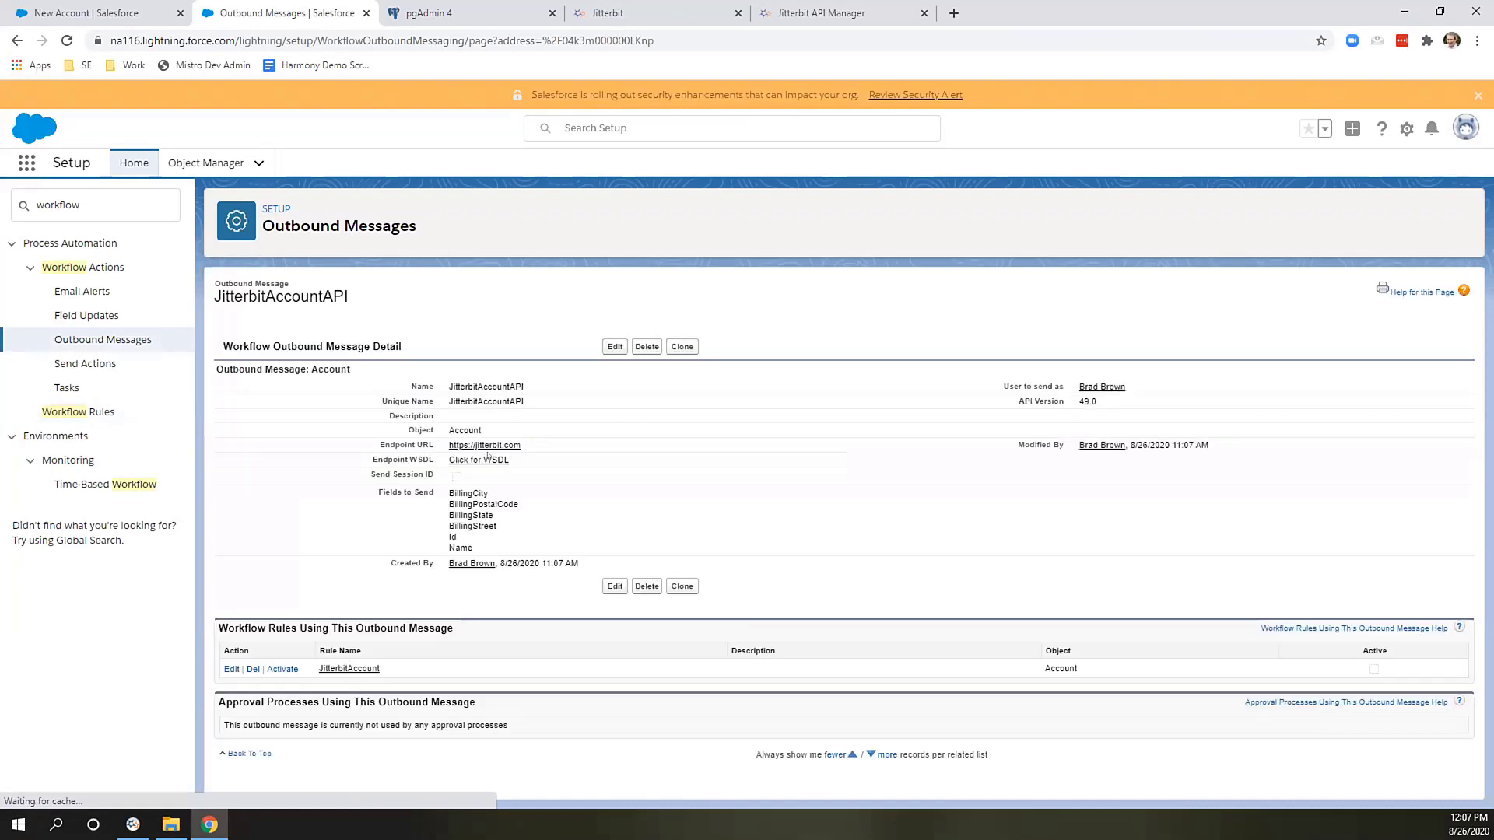
pyautogui.click(488, 458)
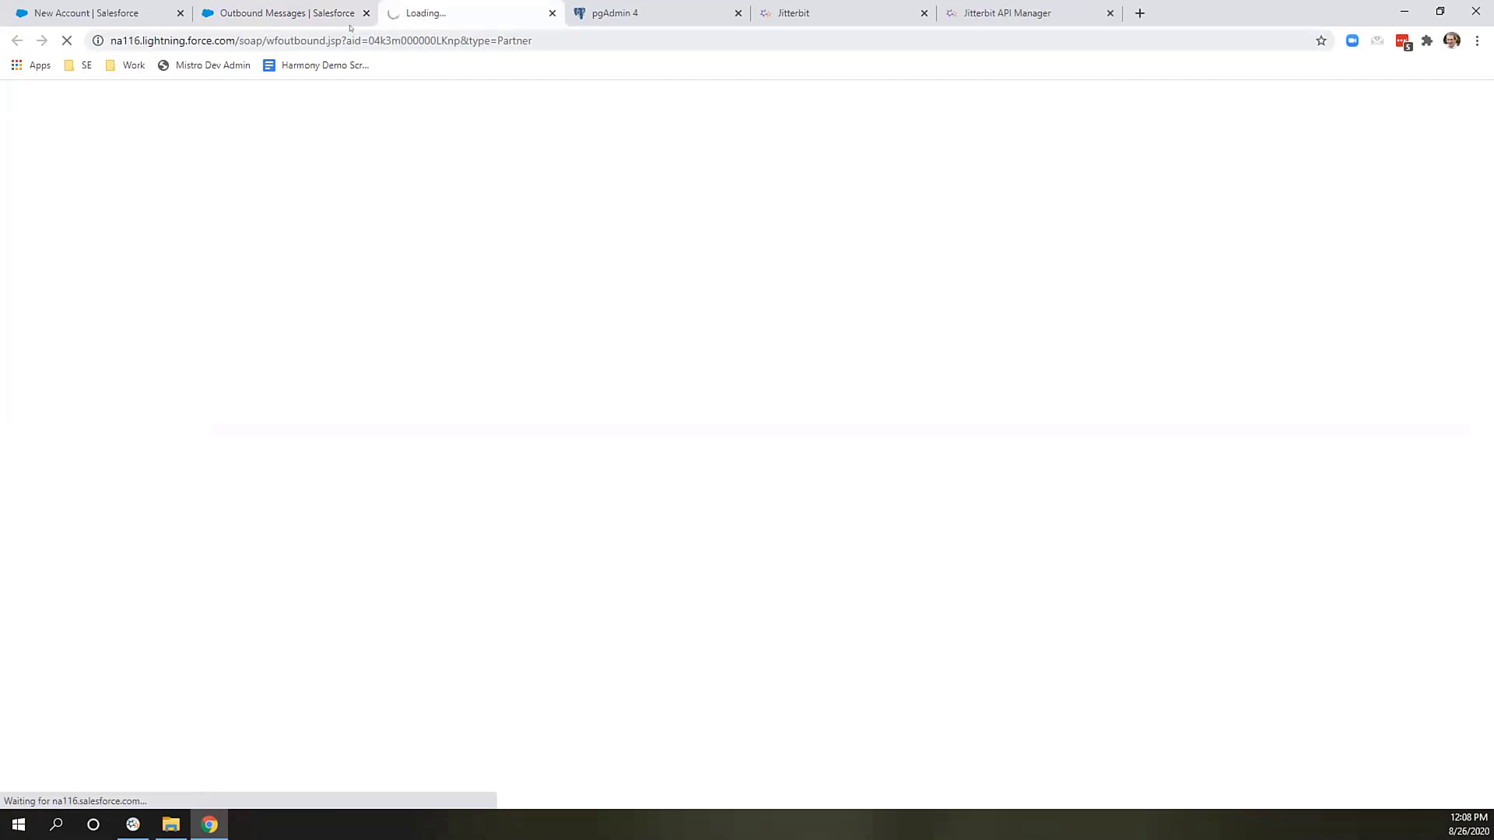
# Save the WSDL page source as All Files to AccountToAPI.wsdl, replacing the existing file.
pyautogui.rightClick(899, 397)
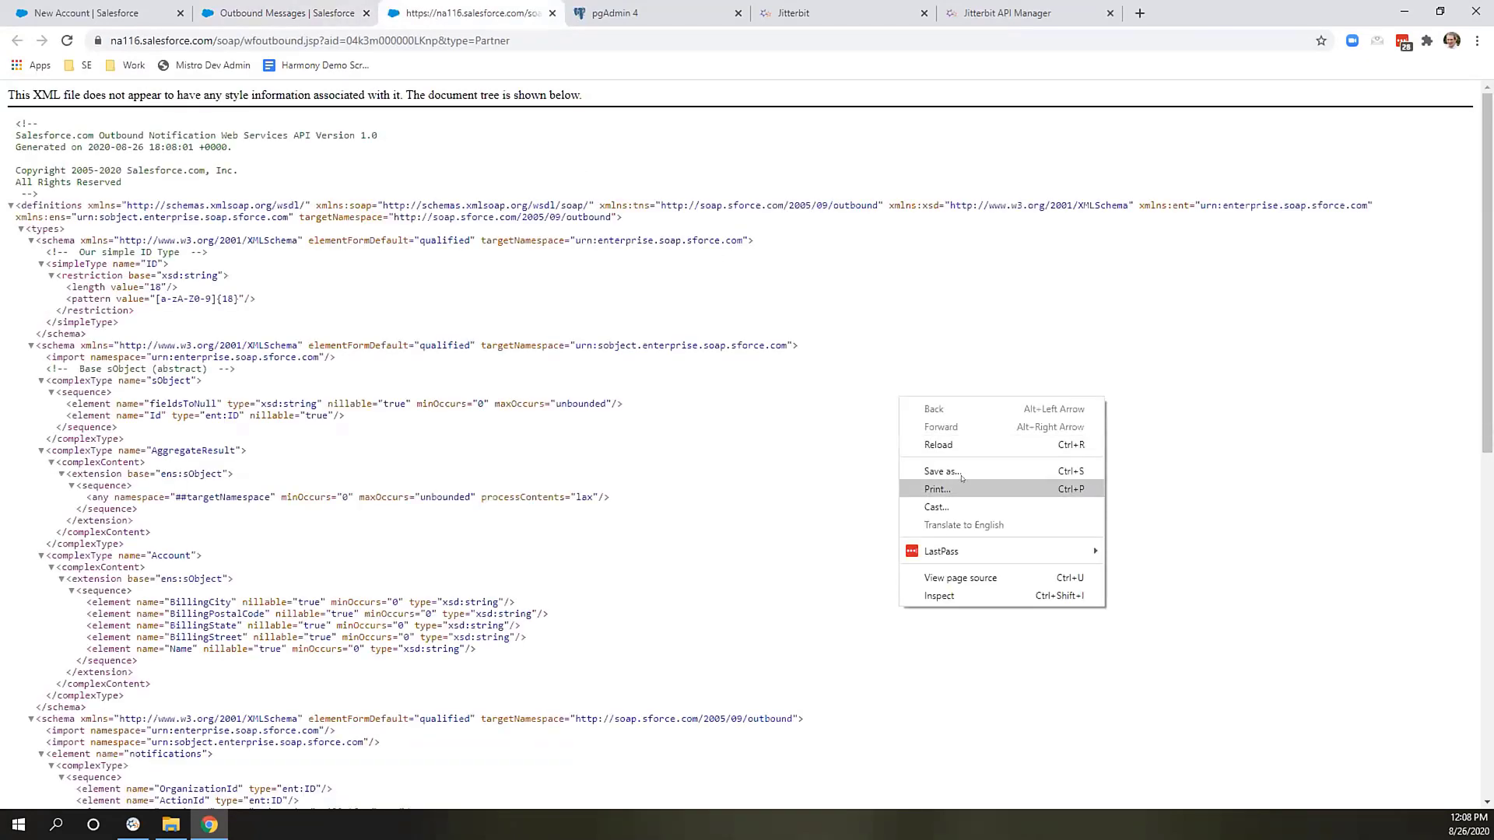
pyautogui.click(960, 578)
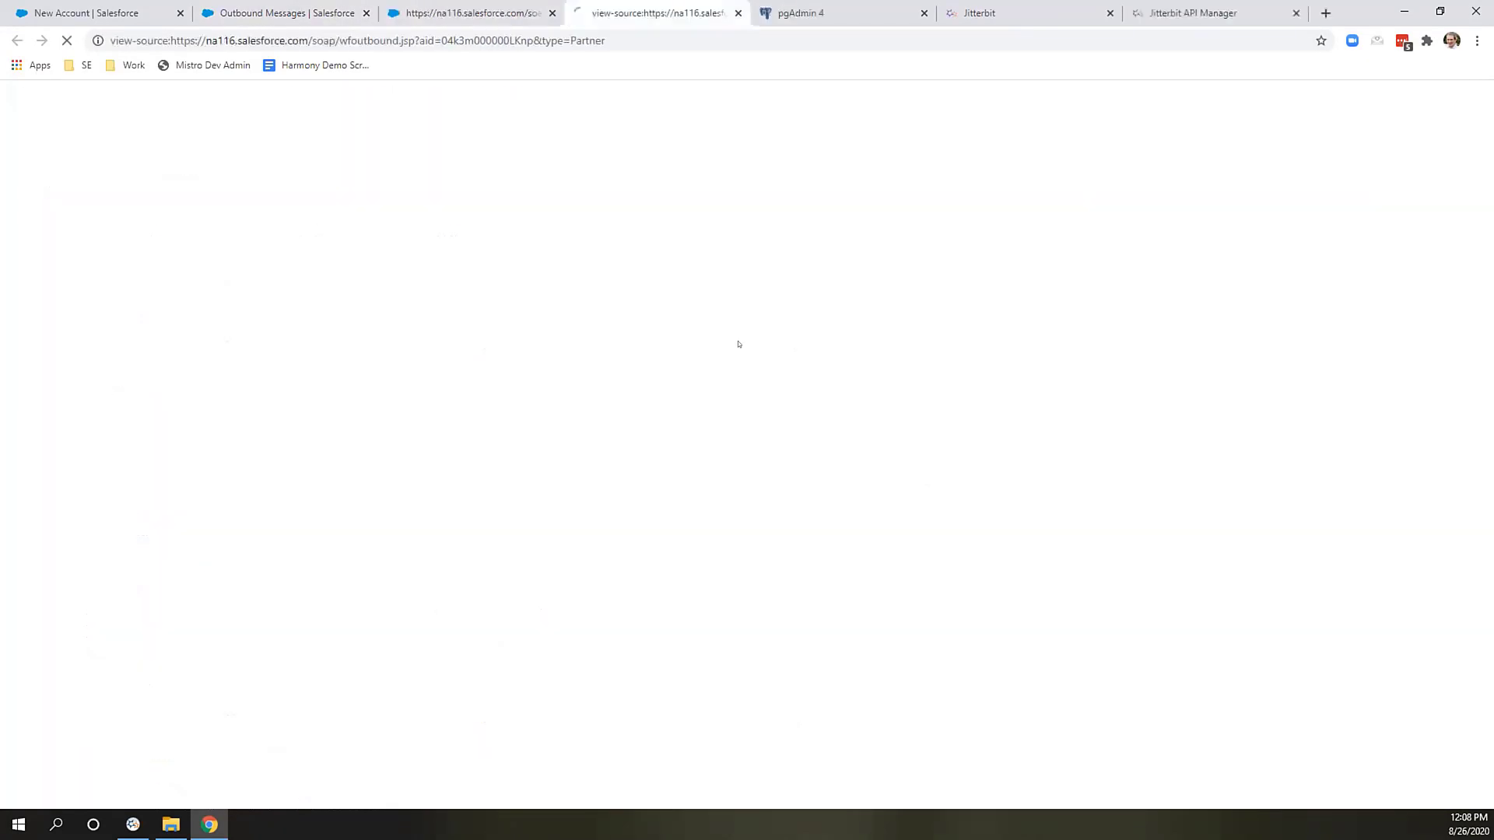
pyautogui.rightClick(611, 207)
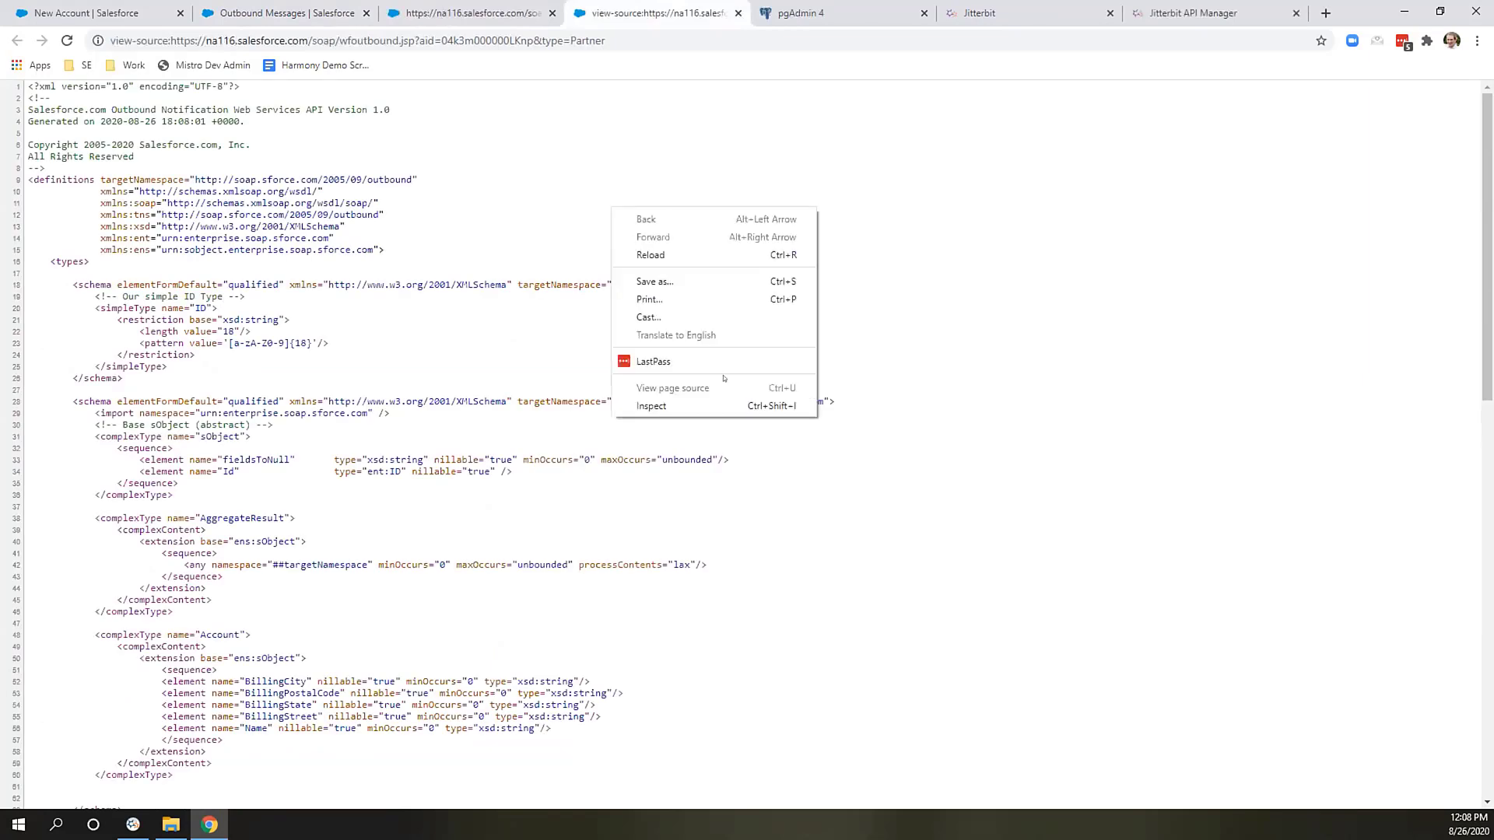
pyautogui.click(700, 289)
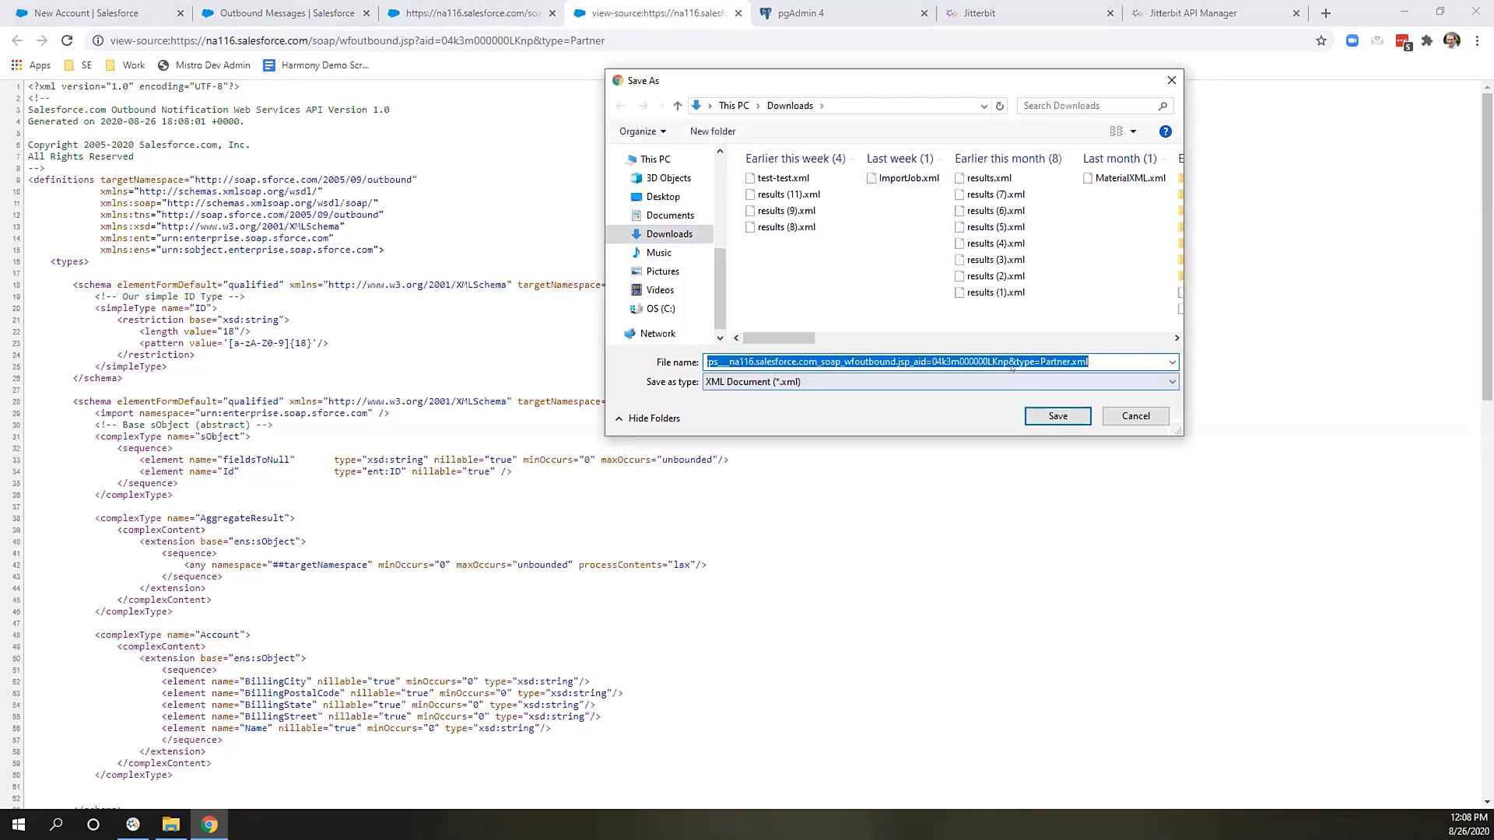
pyautogui.click(937, 382)
pyautogui.click(926, 408)
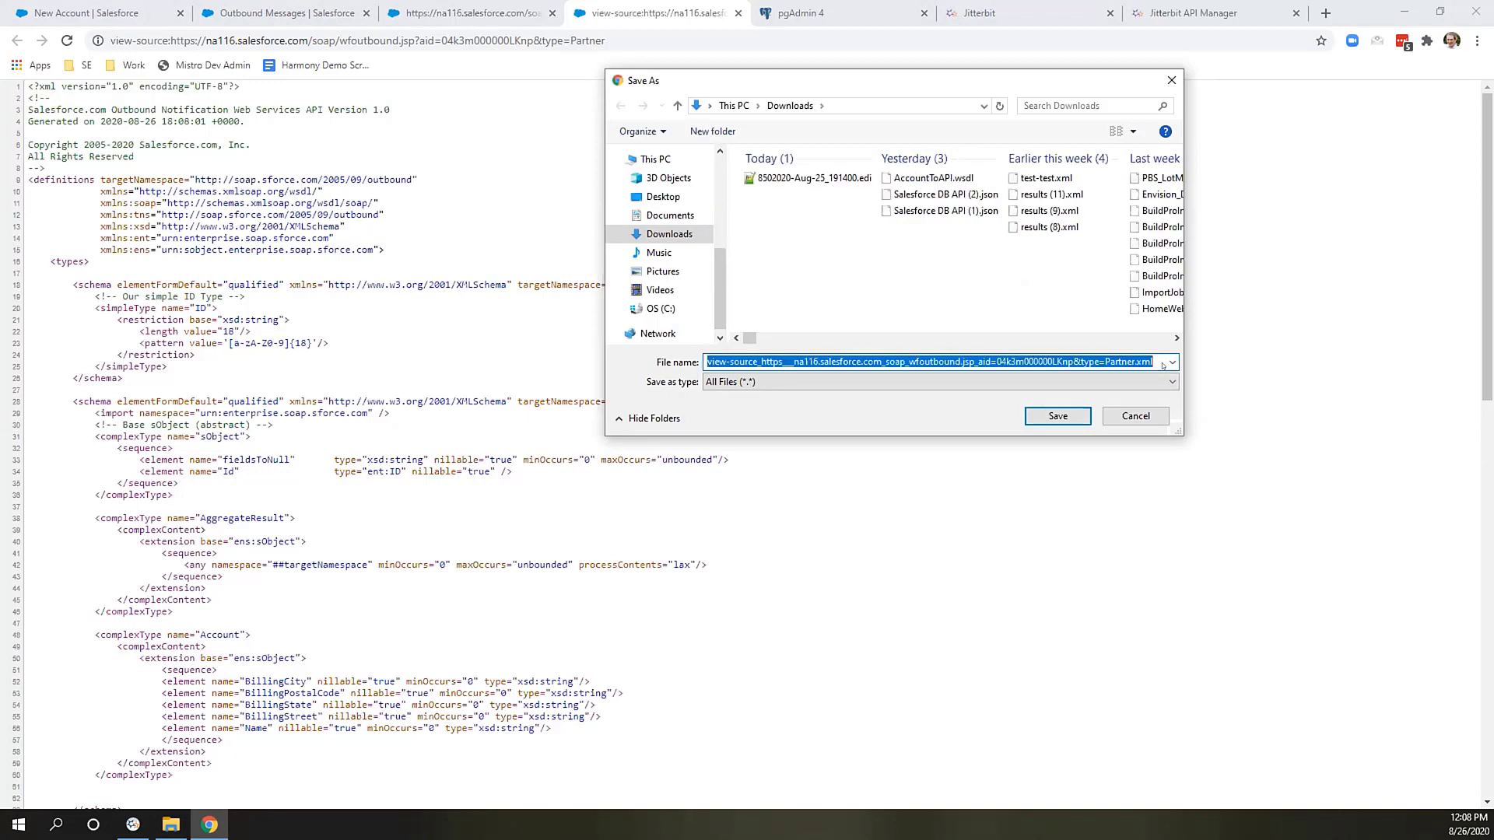
pyautogui.click(940, 178)
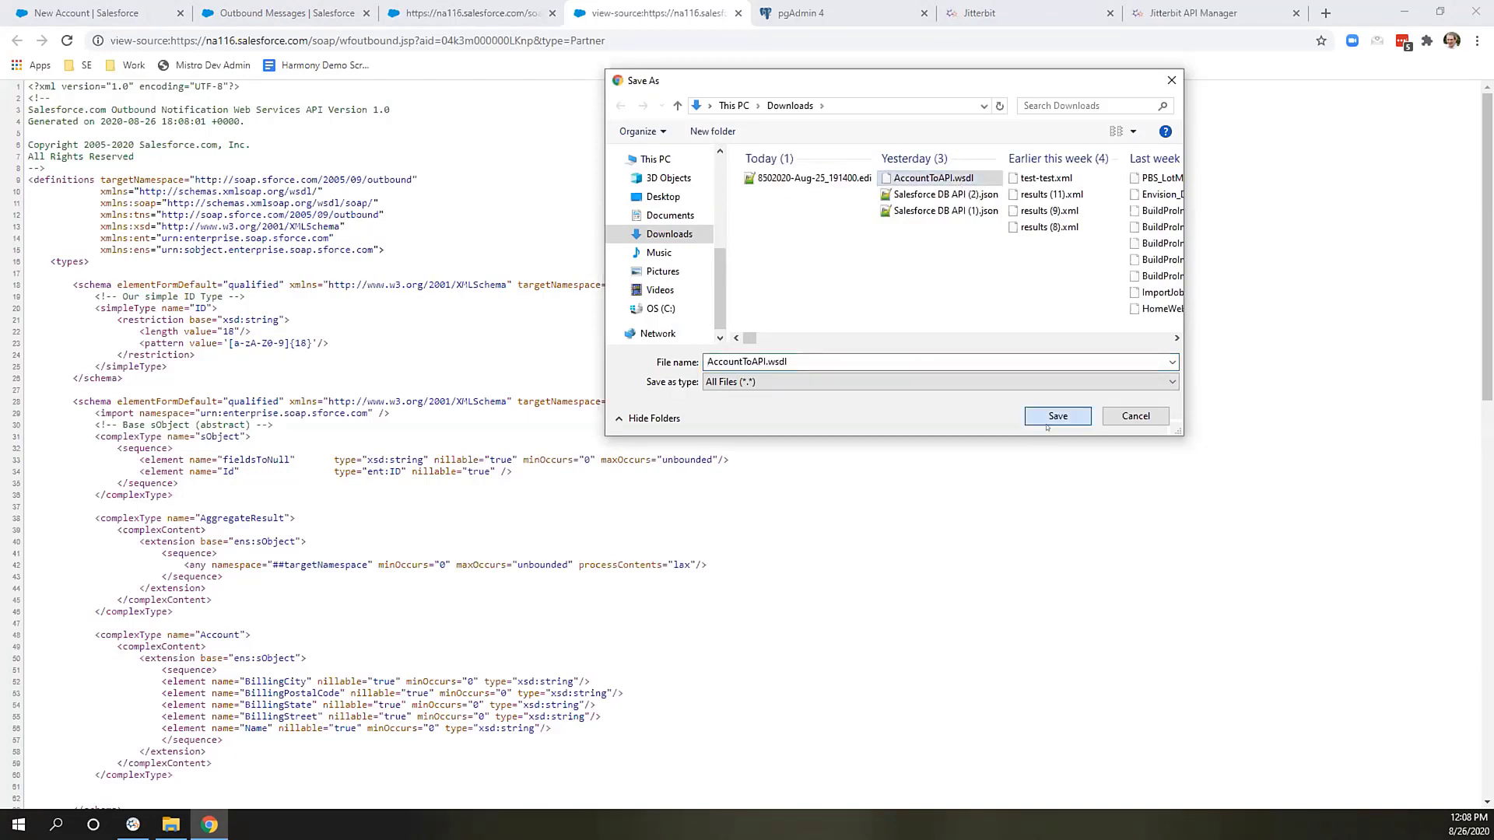
pyautogui.click(1042, 417)
pyautogui.click(799, 417)
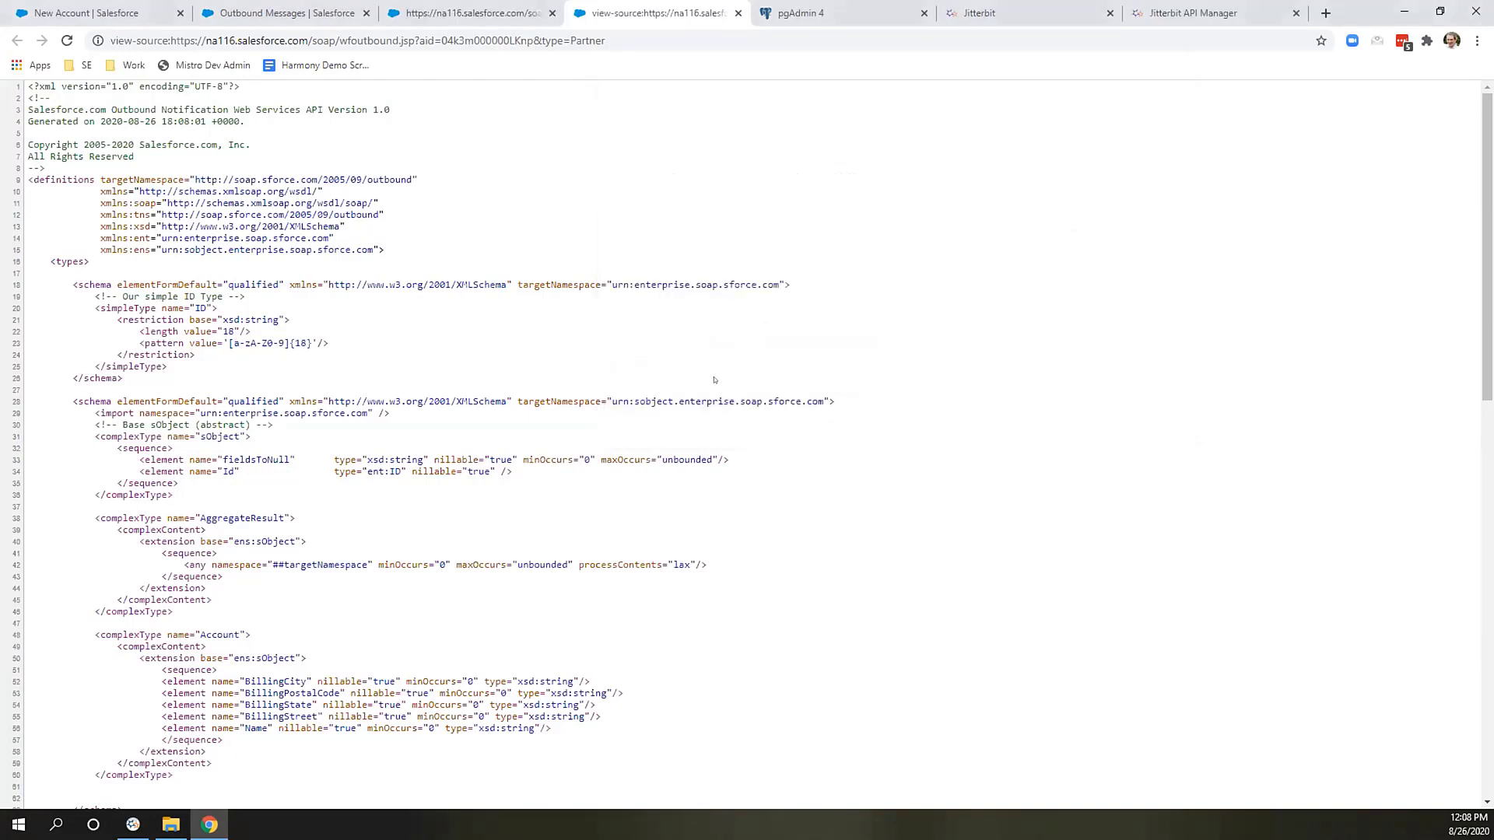
# Go back to the Jitterbit Harmony platform page.
pyautogui.scroll(-6, 576, 267)
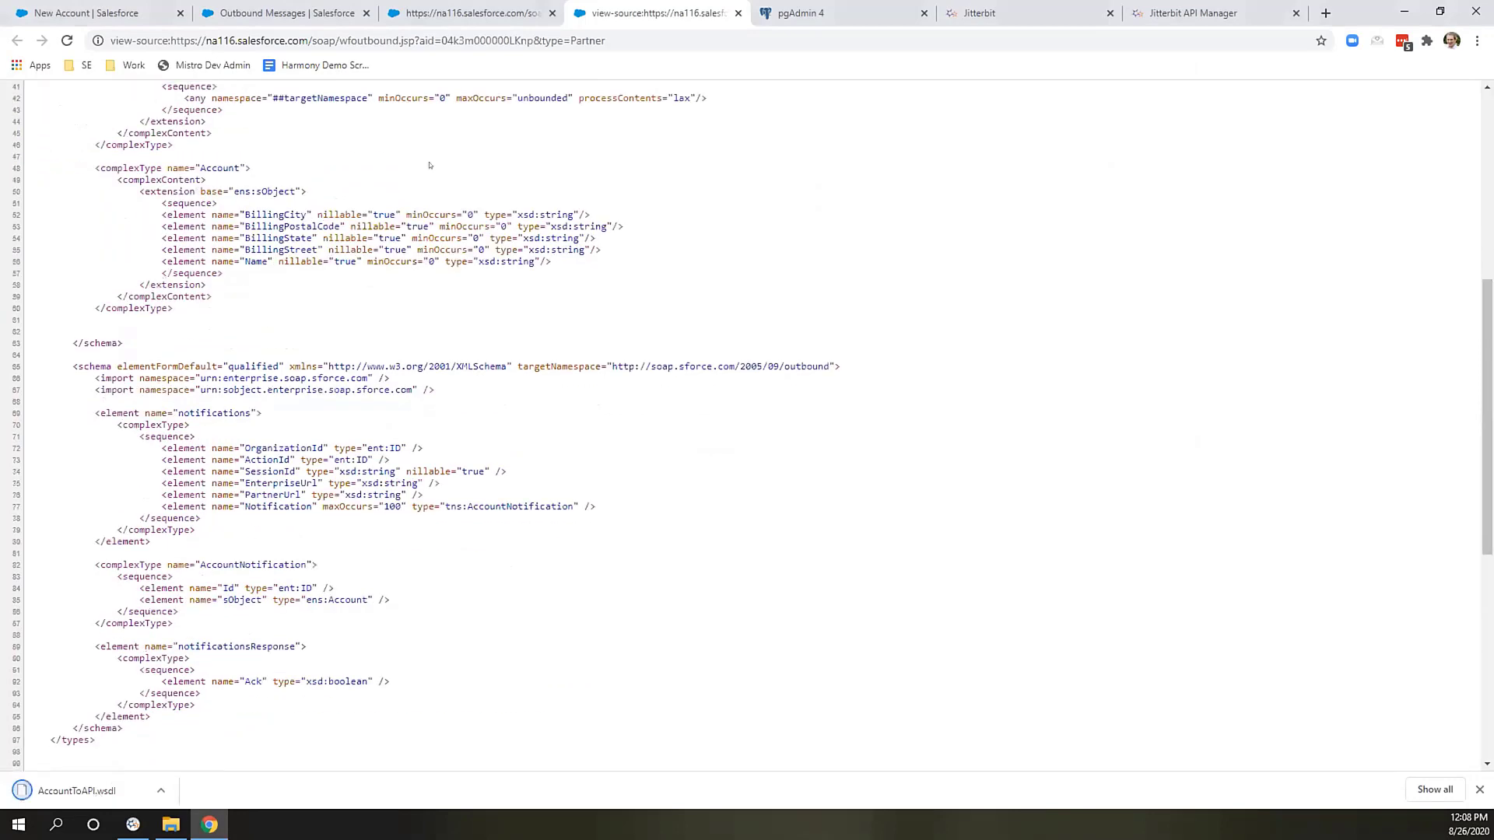
pyautogui.scroll(3, 428, 165)
pyautogui.scroll(-8, 351, 229)
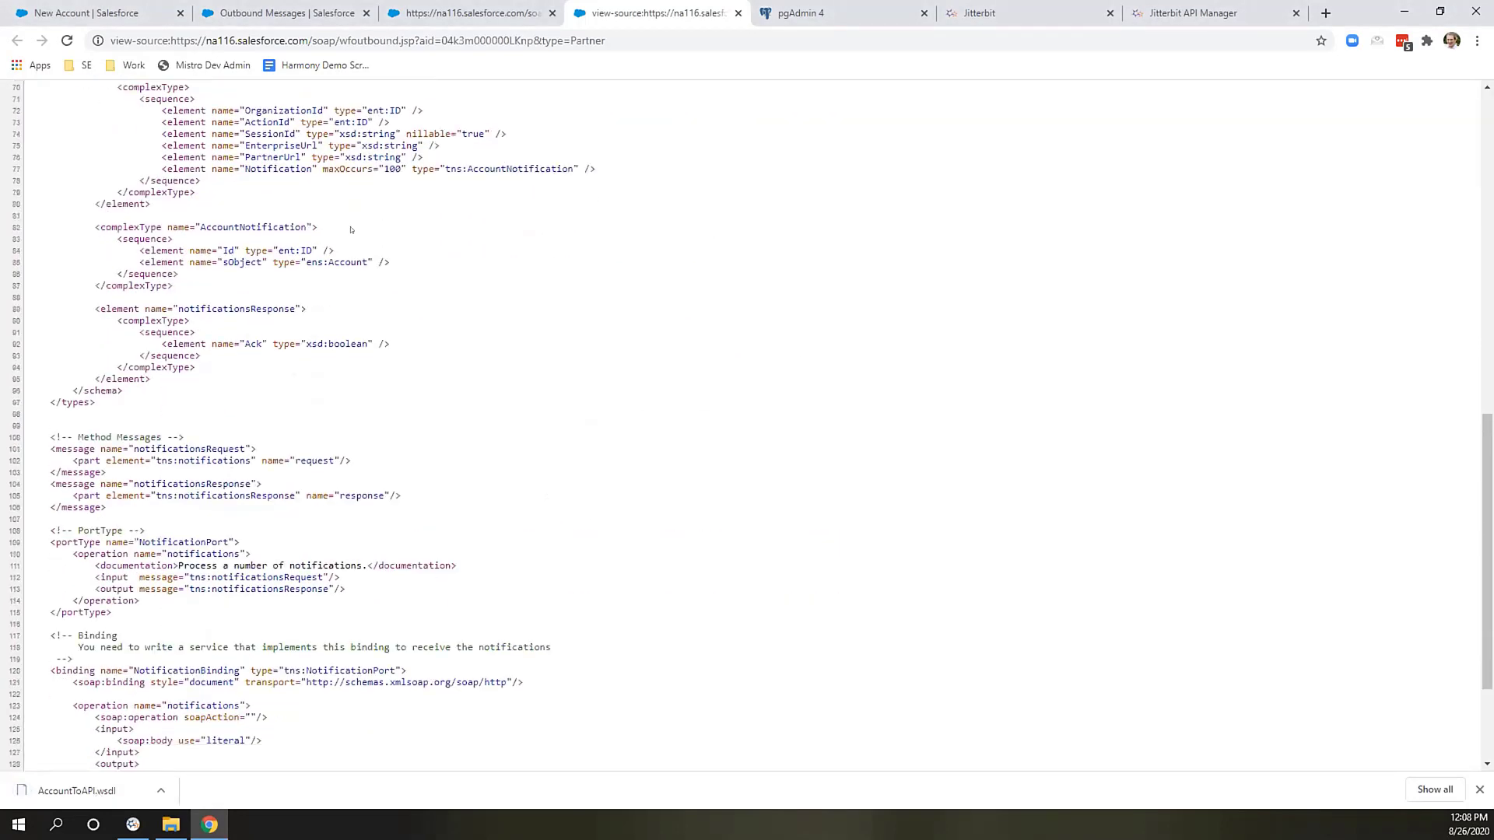
pyautogui.scroll(-3, 351, 230)
pyautogui.scroll(14, 342, 203)
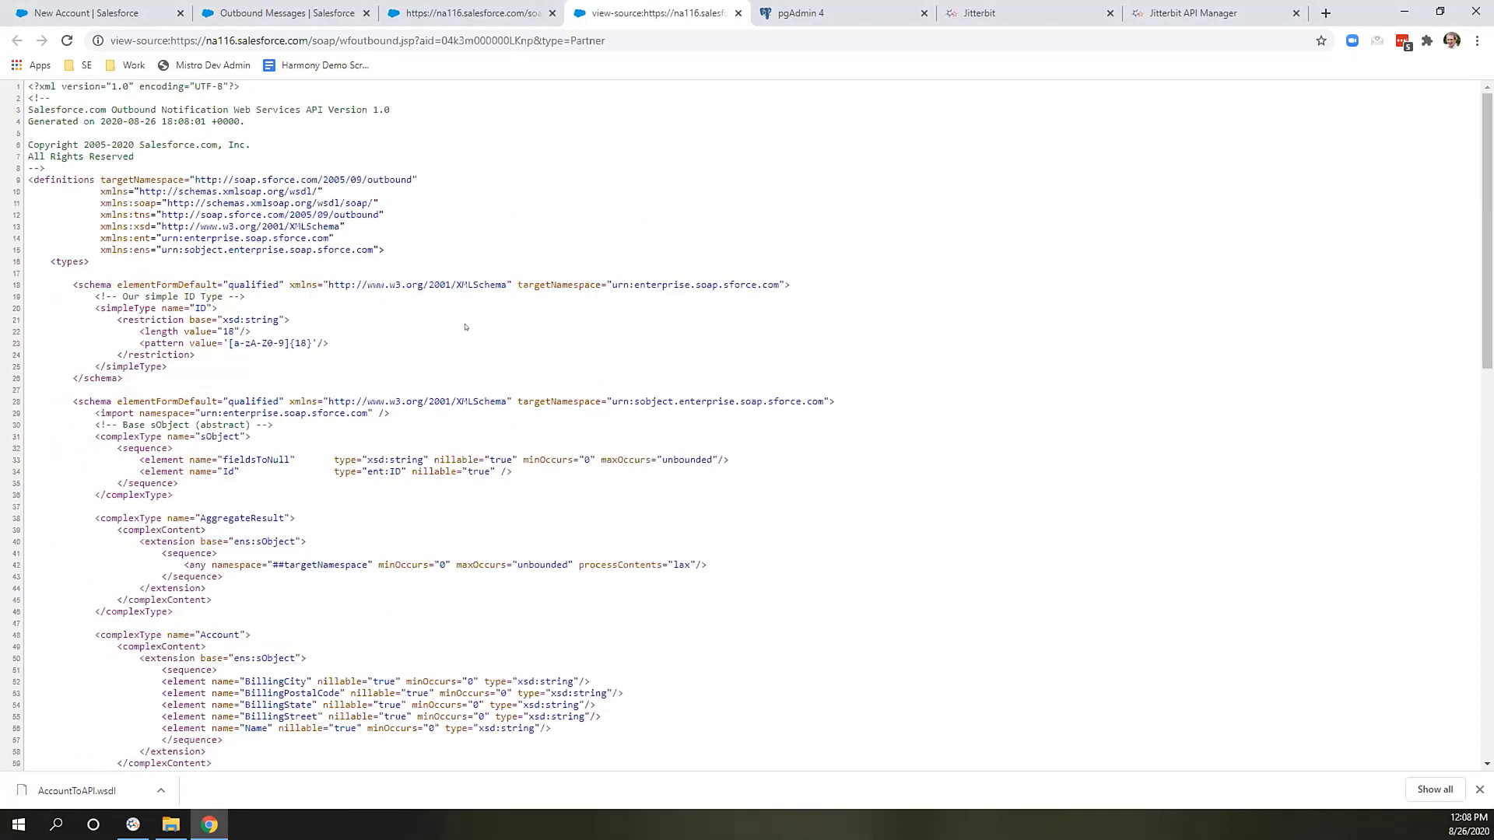
pyautogui.scroll(-3, 466, 327)
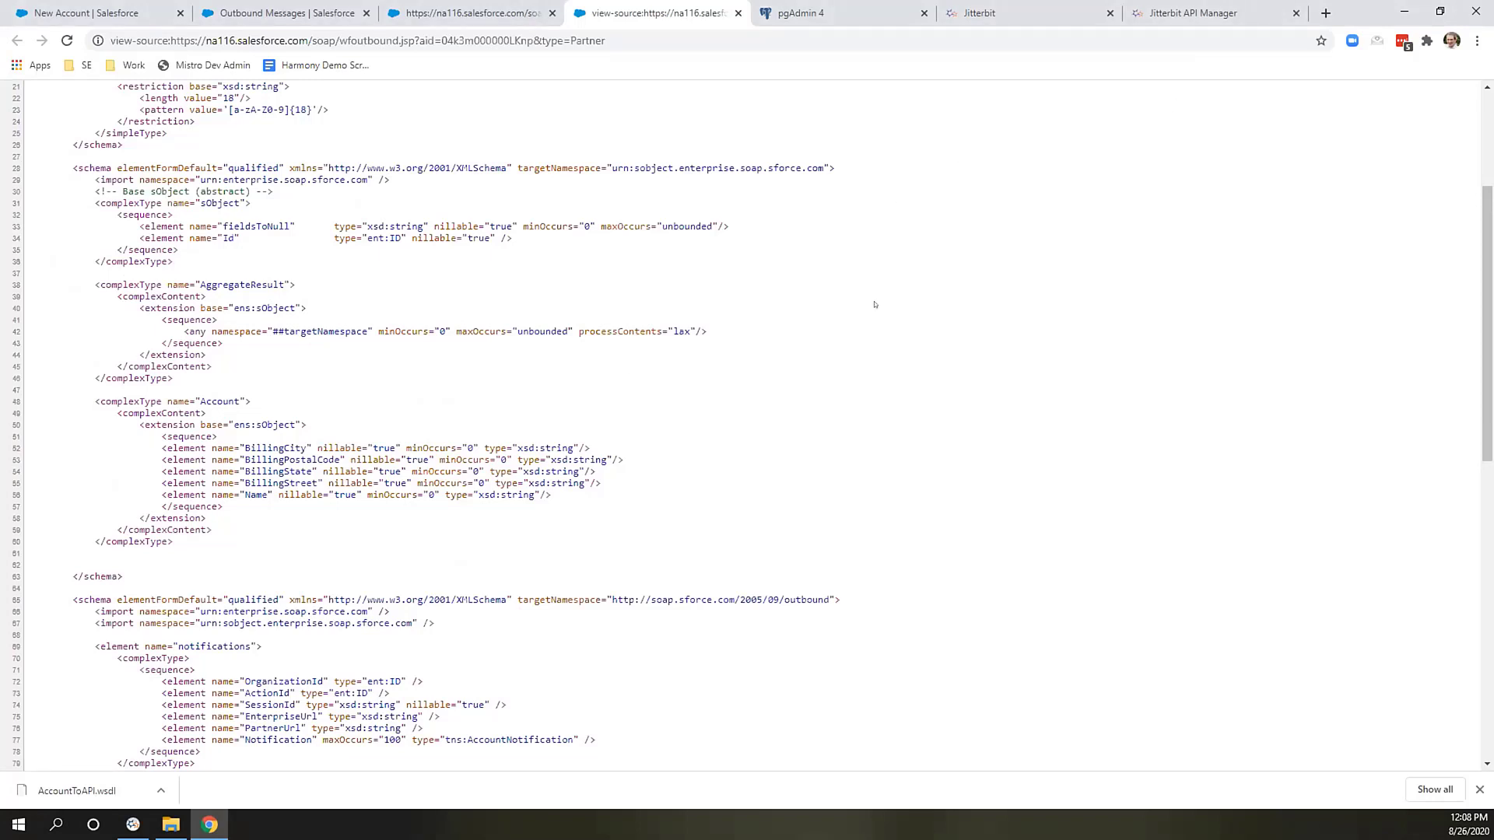
pyautogui.scroll(-1, 873, 307)
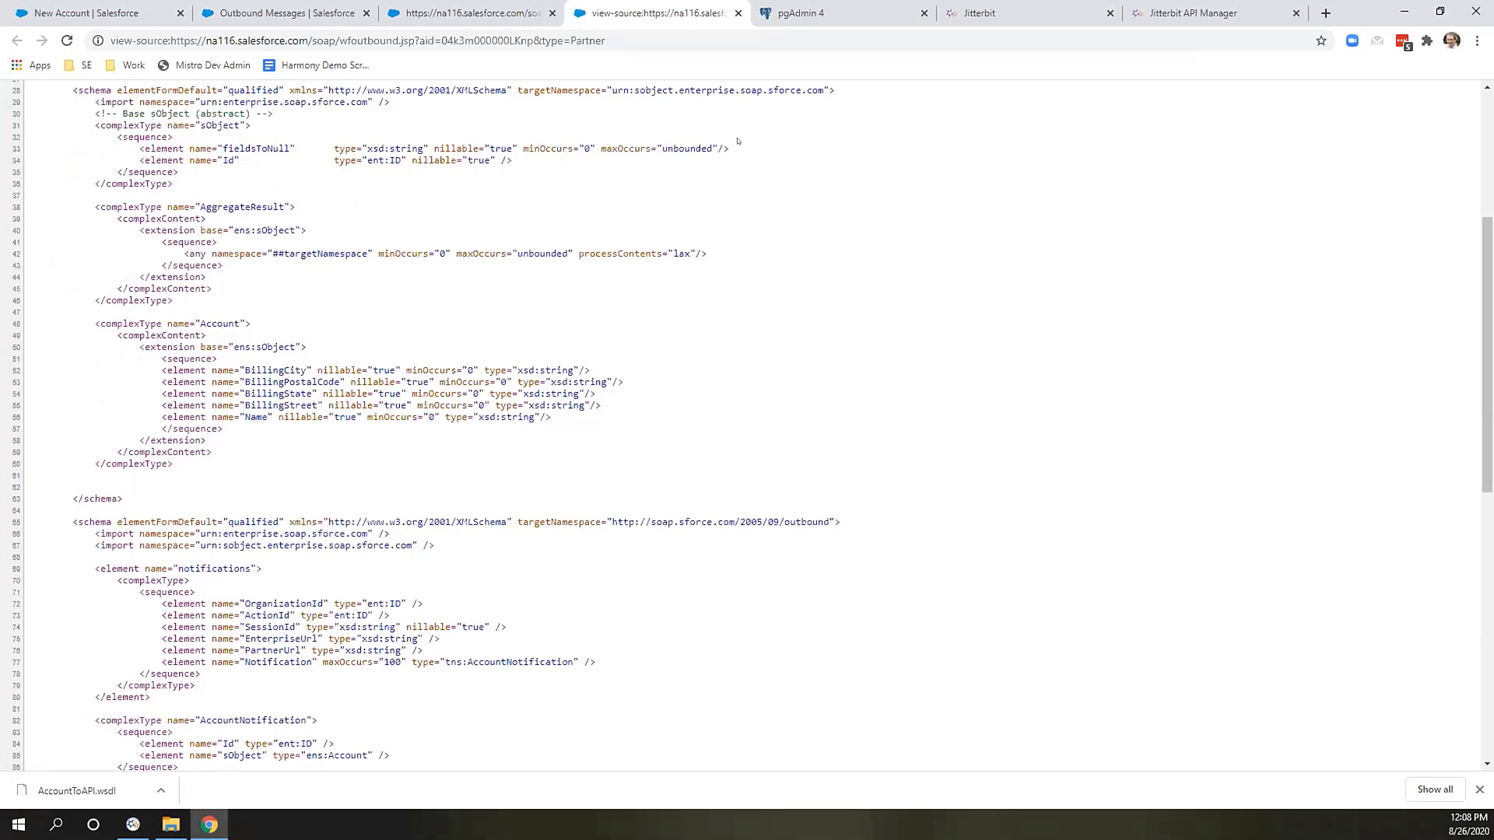
pyautogui.click(980, 13)
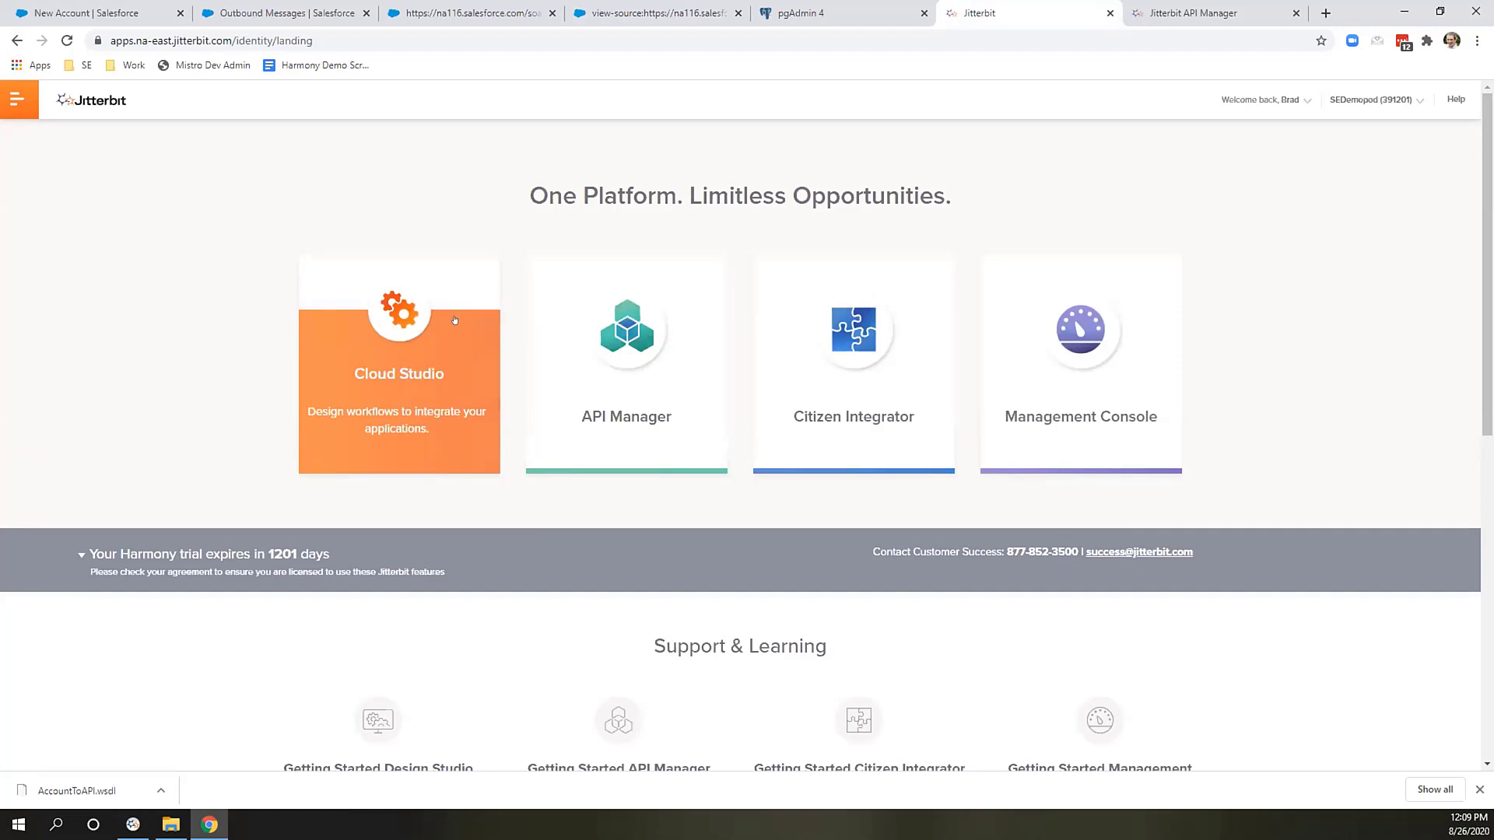
# Launch Cloud Studio, waiting through Chrome's unresponsive-page prompt while it loads.
pyautogui.click(442, 317)
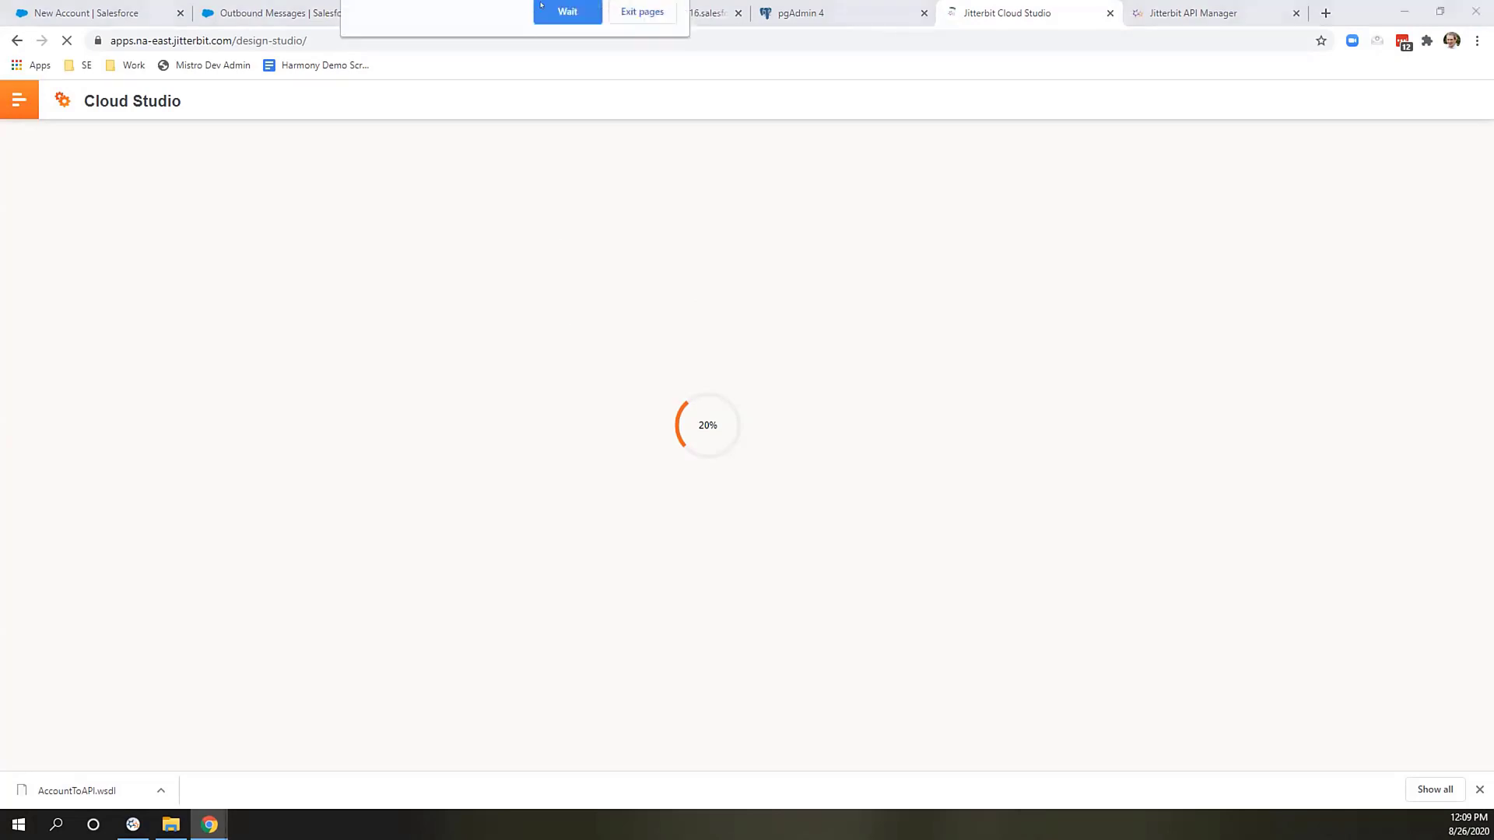
pyautogui.click(542, 6)
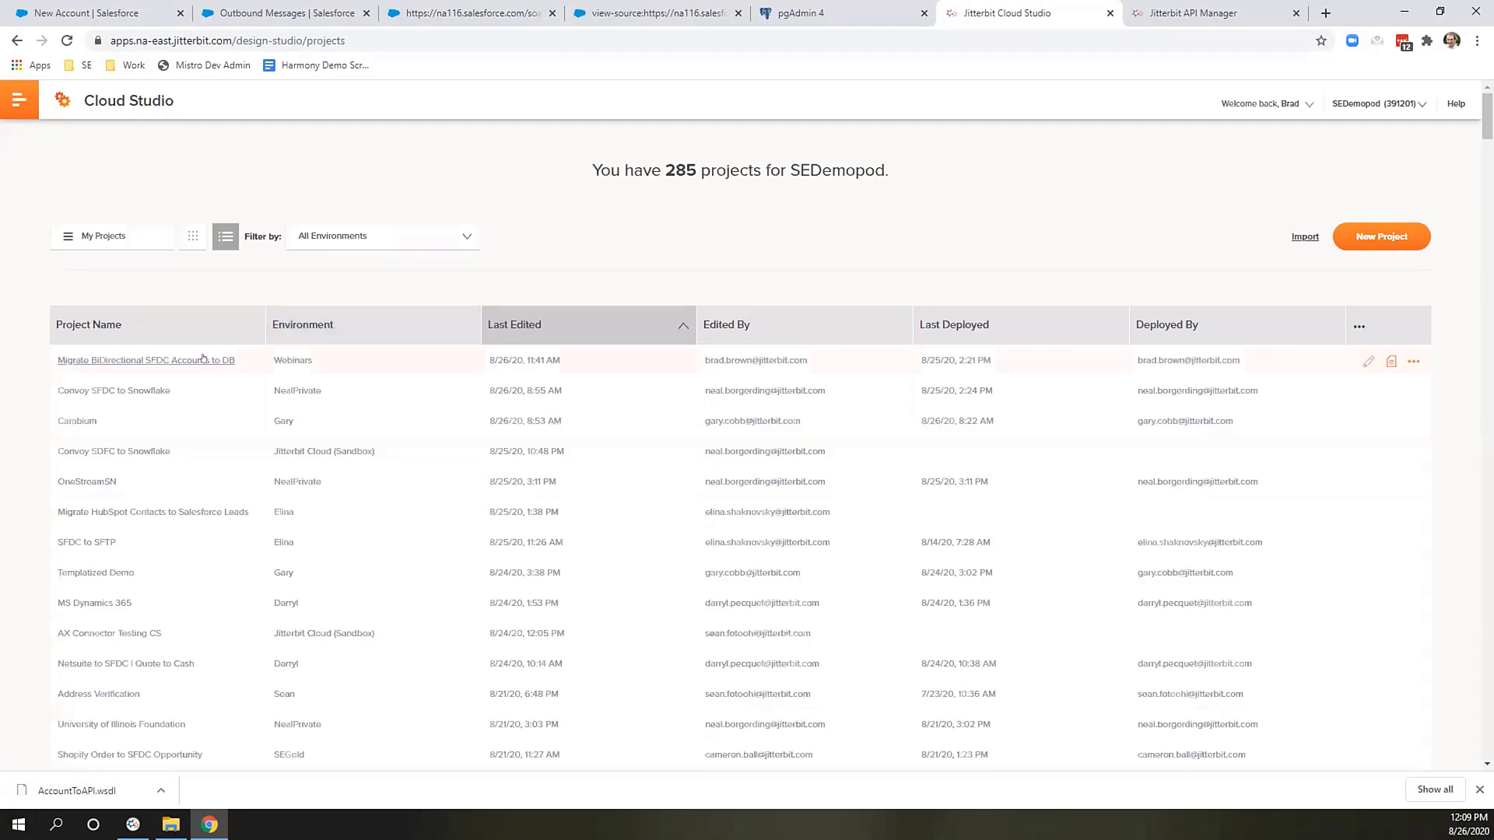
# Open the Migrate BiDirectional SFDC Accounts to DB project and add an API Soap Request activity.
pyautogui.click(228, 361)
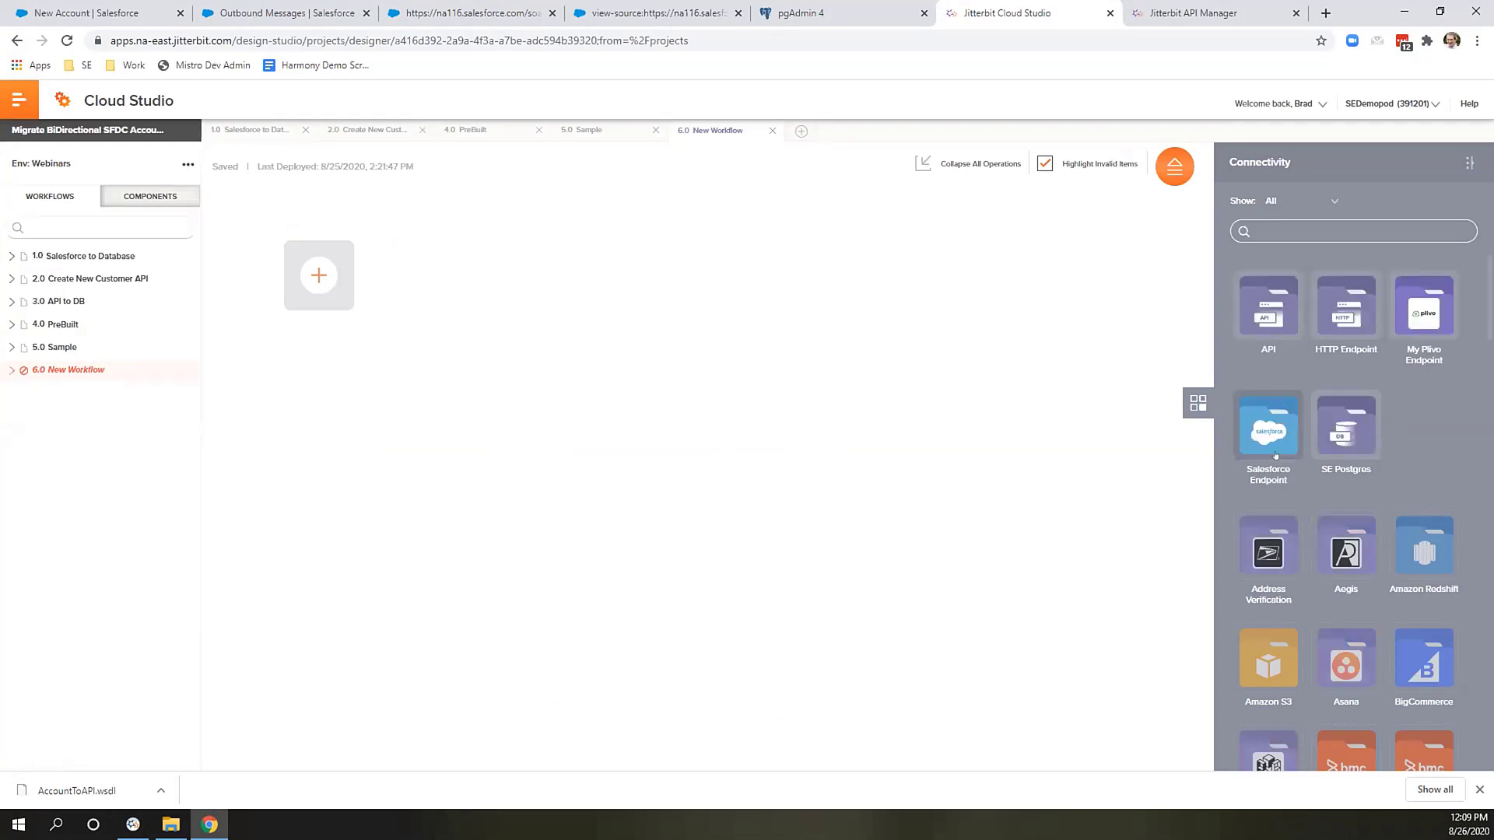
pyautogui.click(1289, 305)
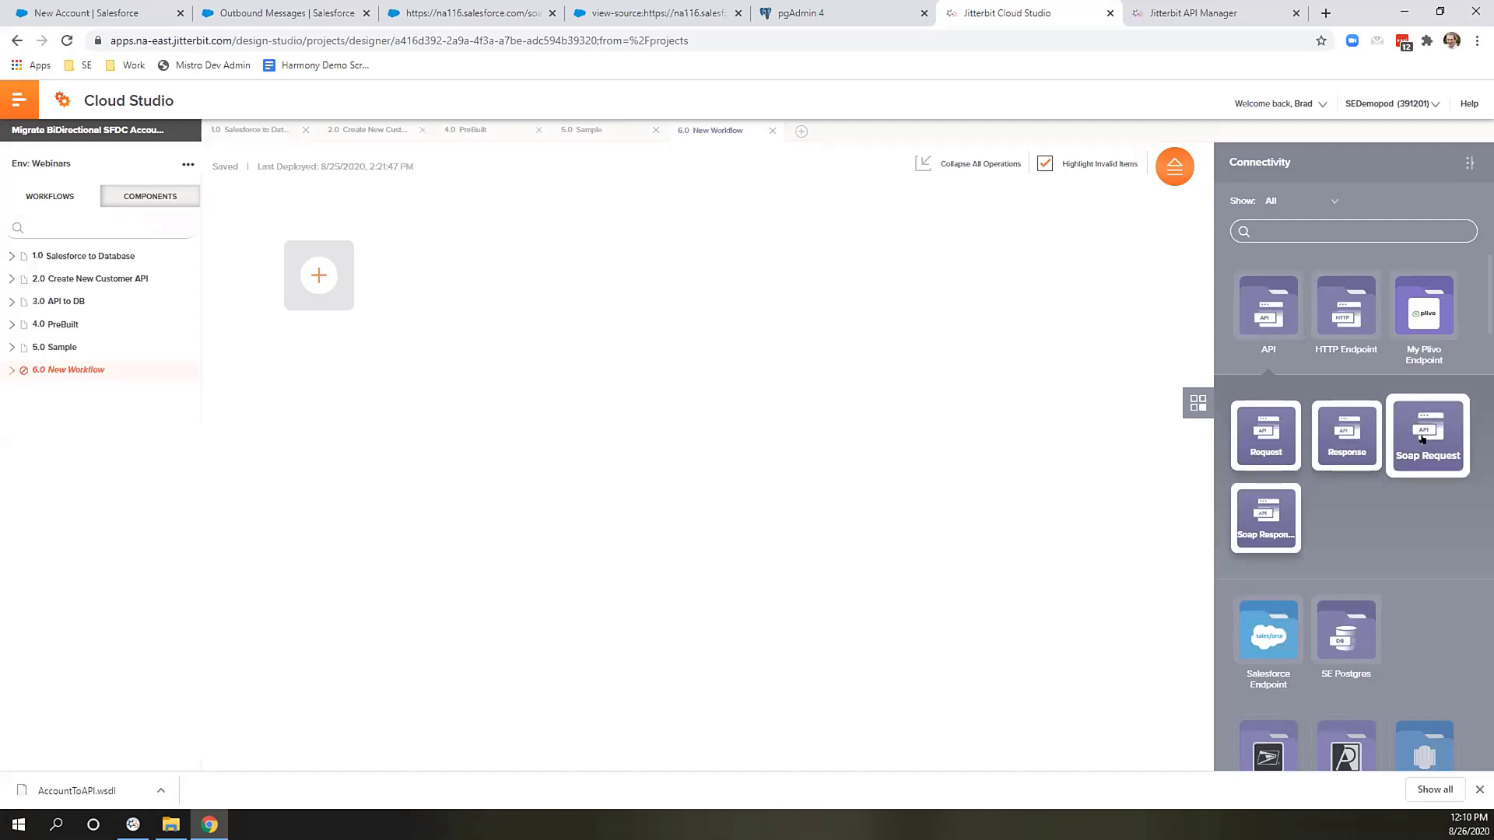
pyautogui.moveTo(1422, 436); pyautogui.dragTo(303, 278)
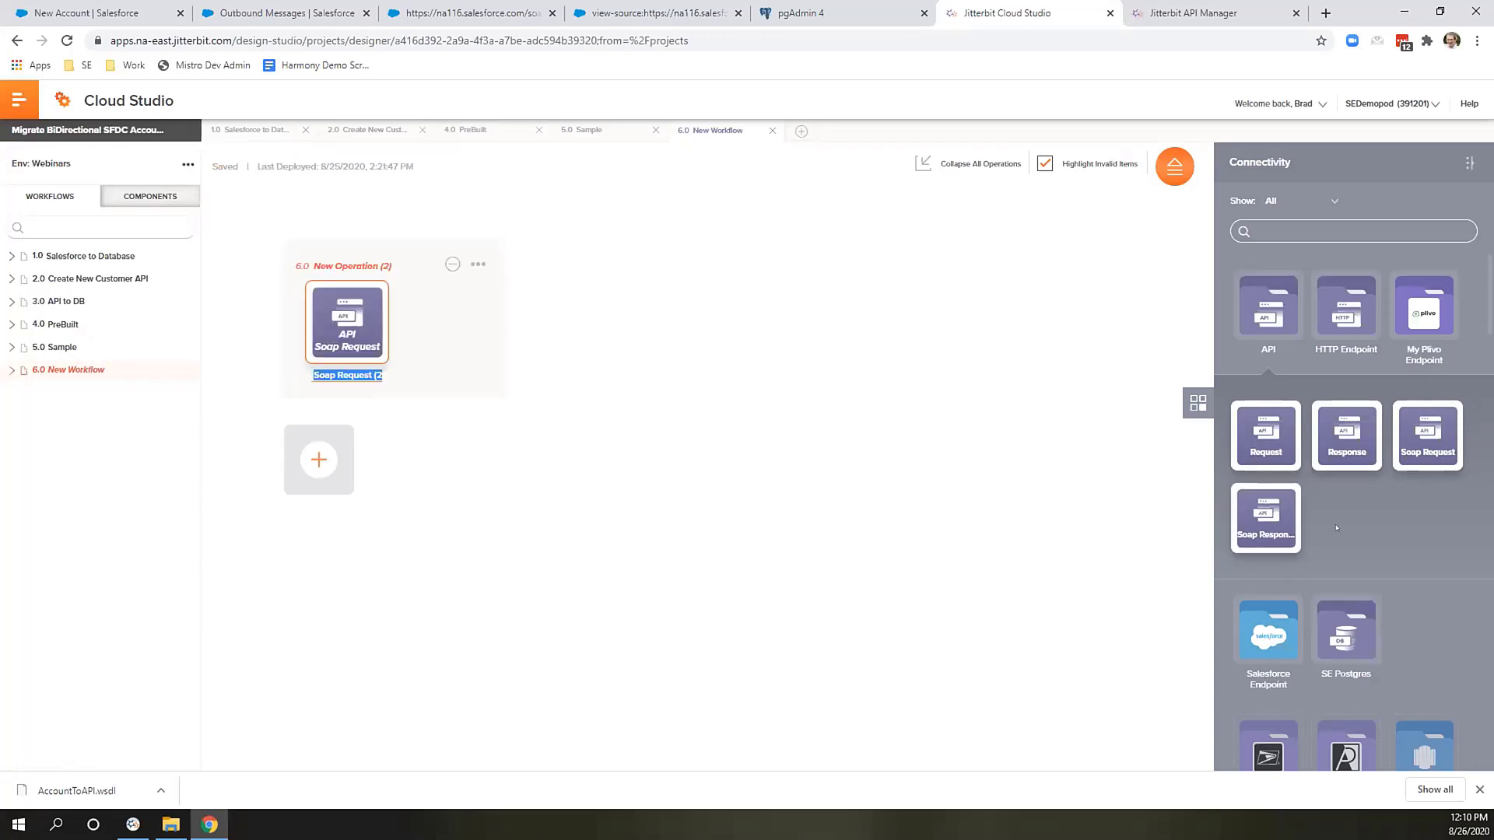
# Add an SE Postgres Upsert (2) step after the Soap Request and open its configuration.
pyautogui.click(1349, 627)
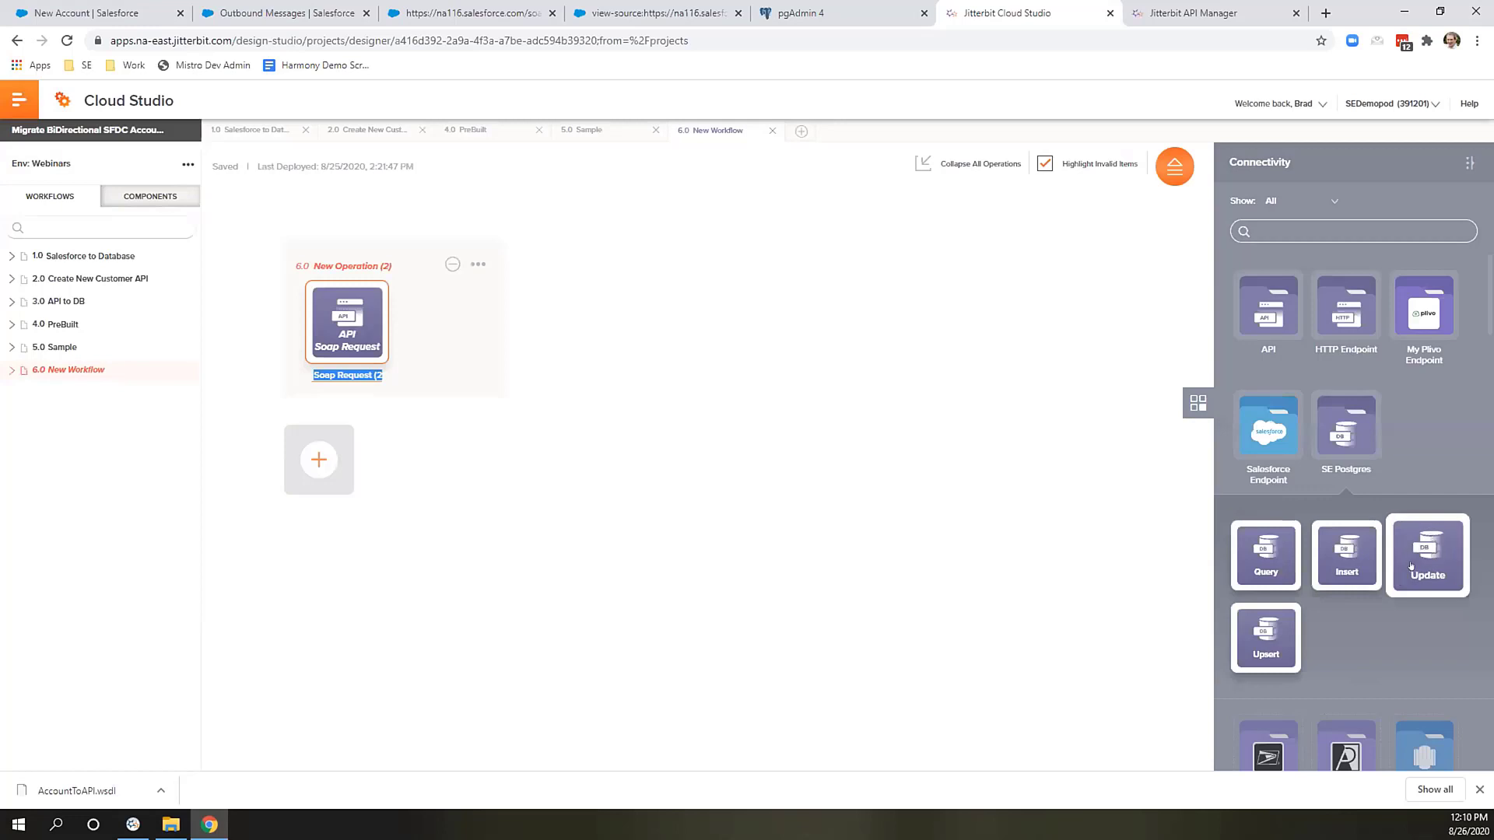
pyautogui.moveTo(1266, 636); pyautogui.dragTo(441, 333)
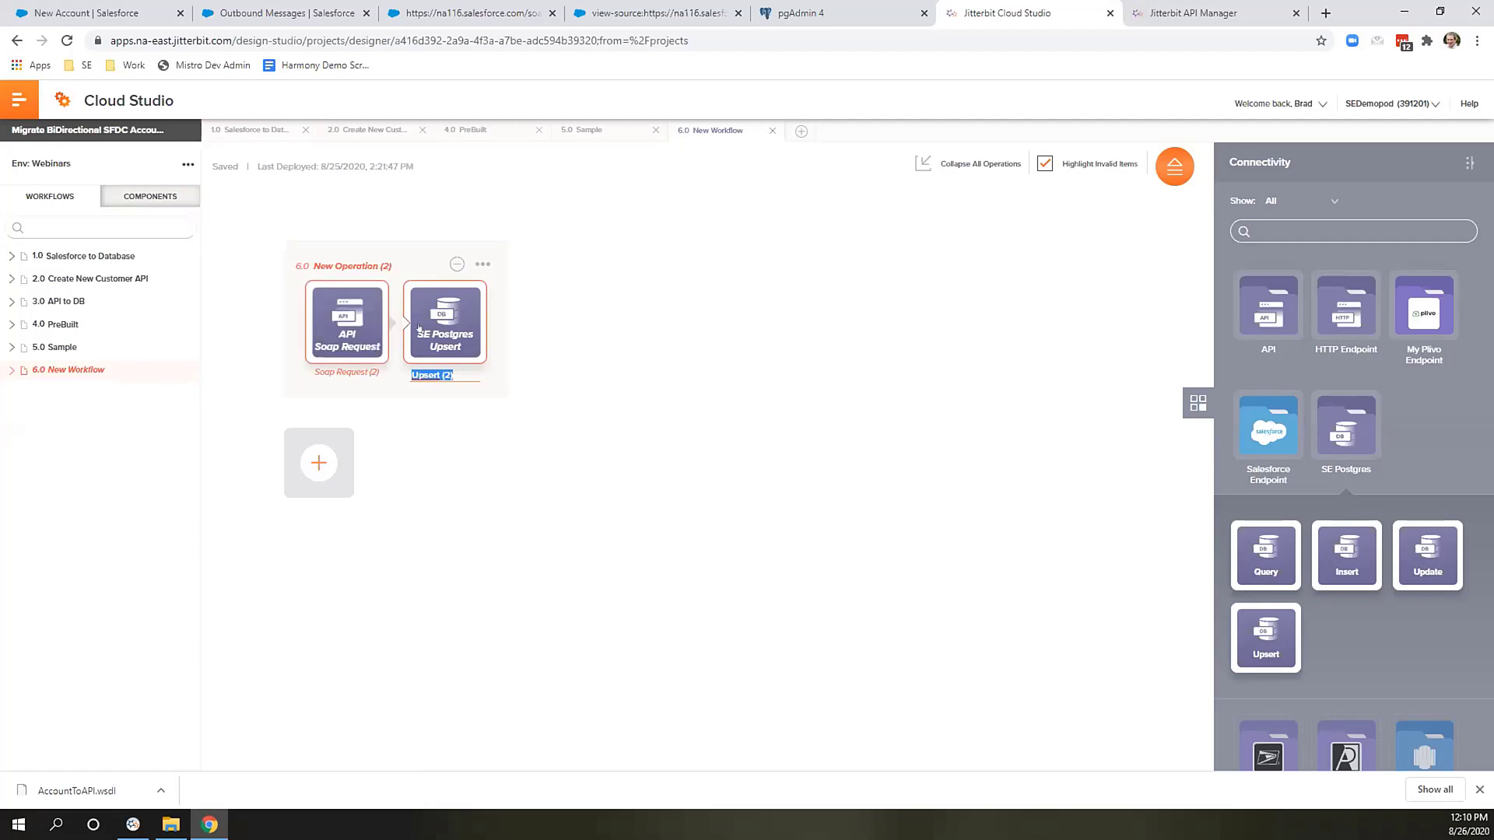
pyautogui.click(420, 328)
pyautogui.doubleClick(420, 328)
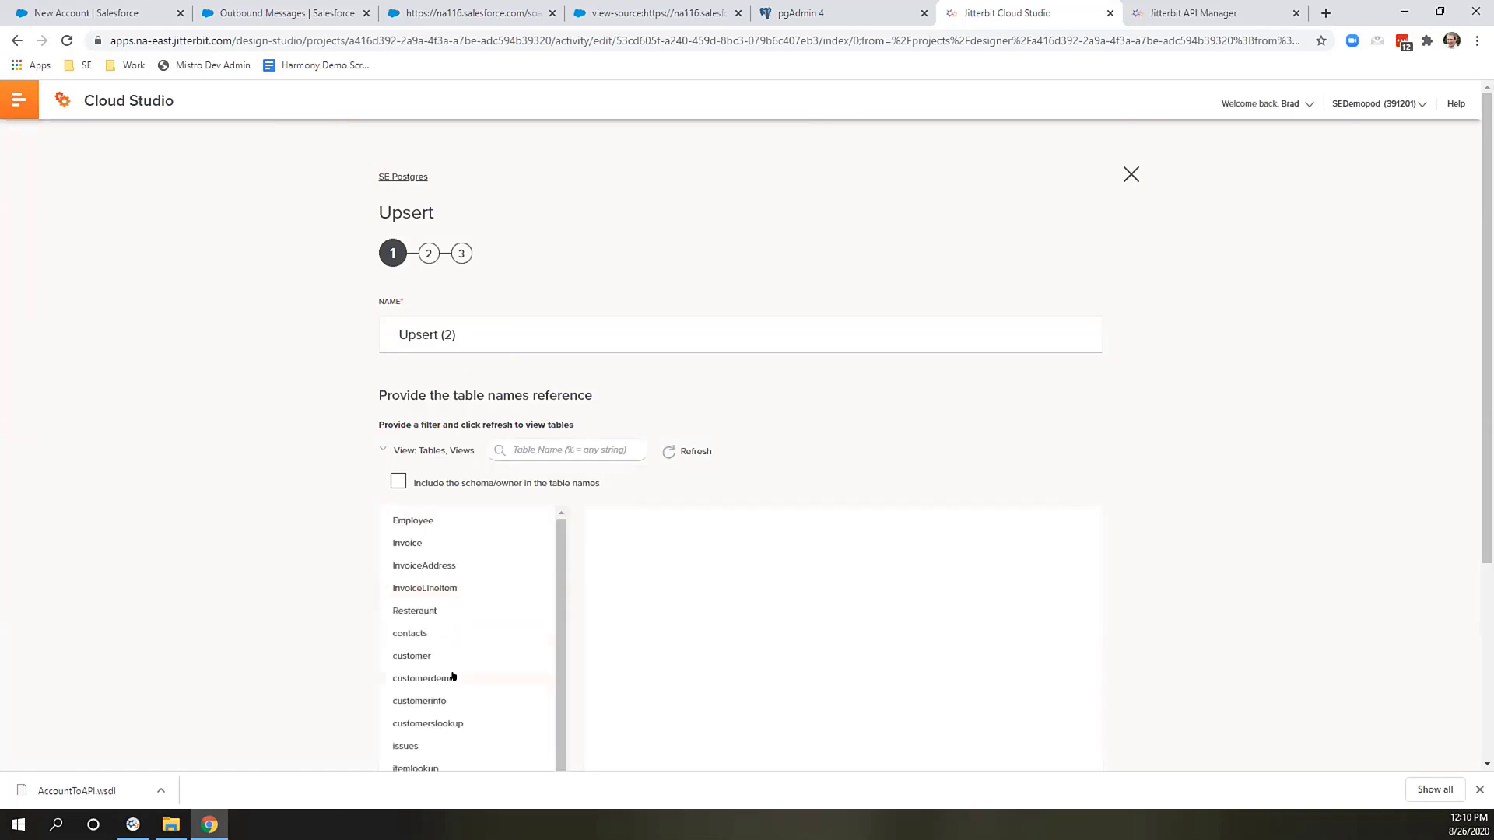
# Target the customerdemo table with sfid as the update key and finish the Upsert setup.
pyautogui.click(455, 678)
pyautogui.scroll(-4, 673, 643)
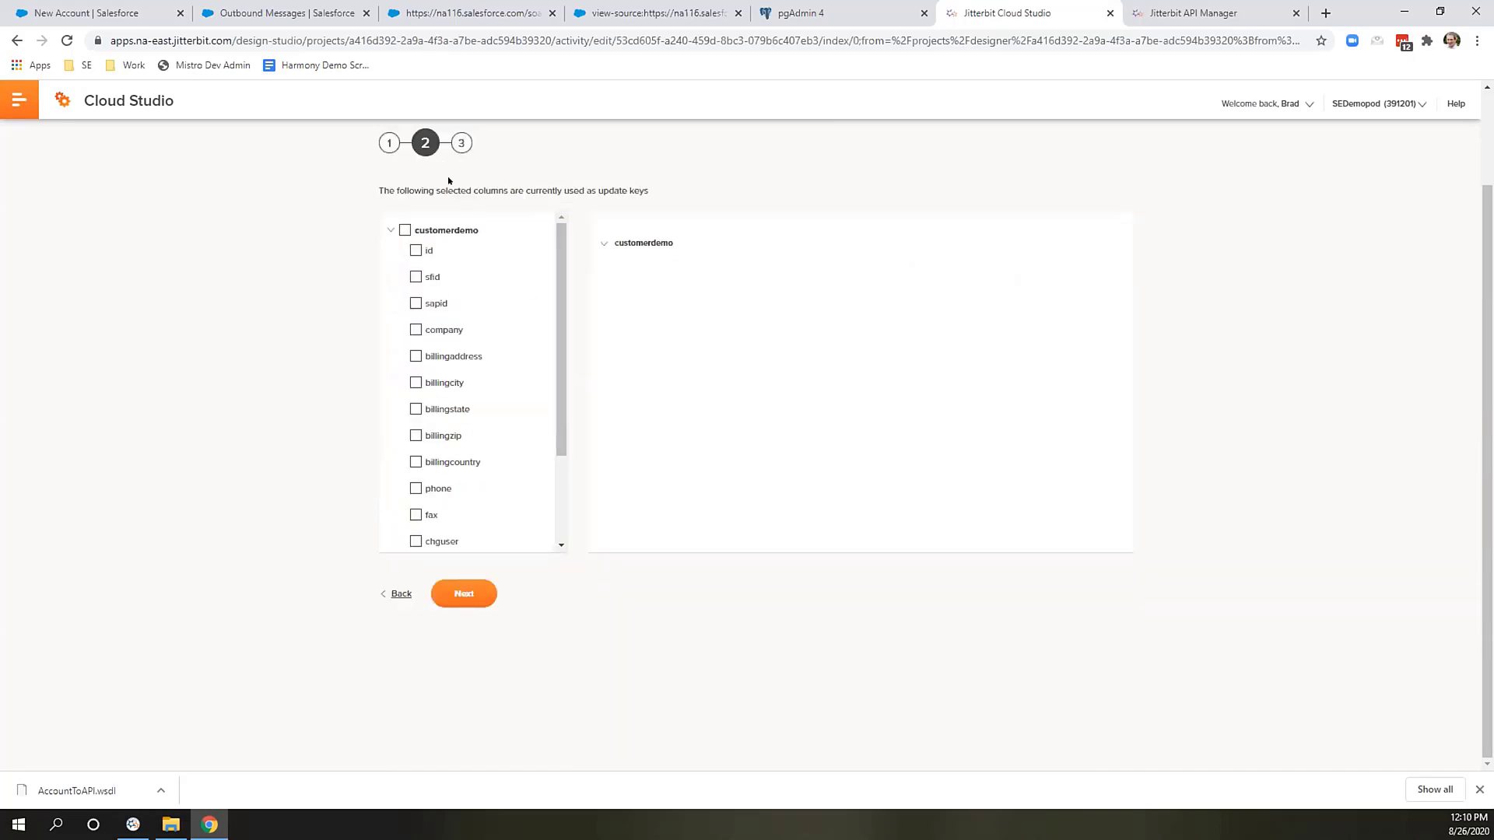
pyautogui.click(416, 275)
pyautogui.click(463, 593)
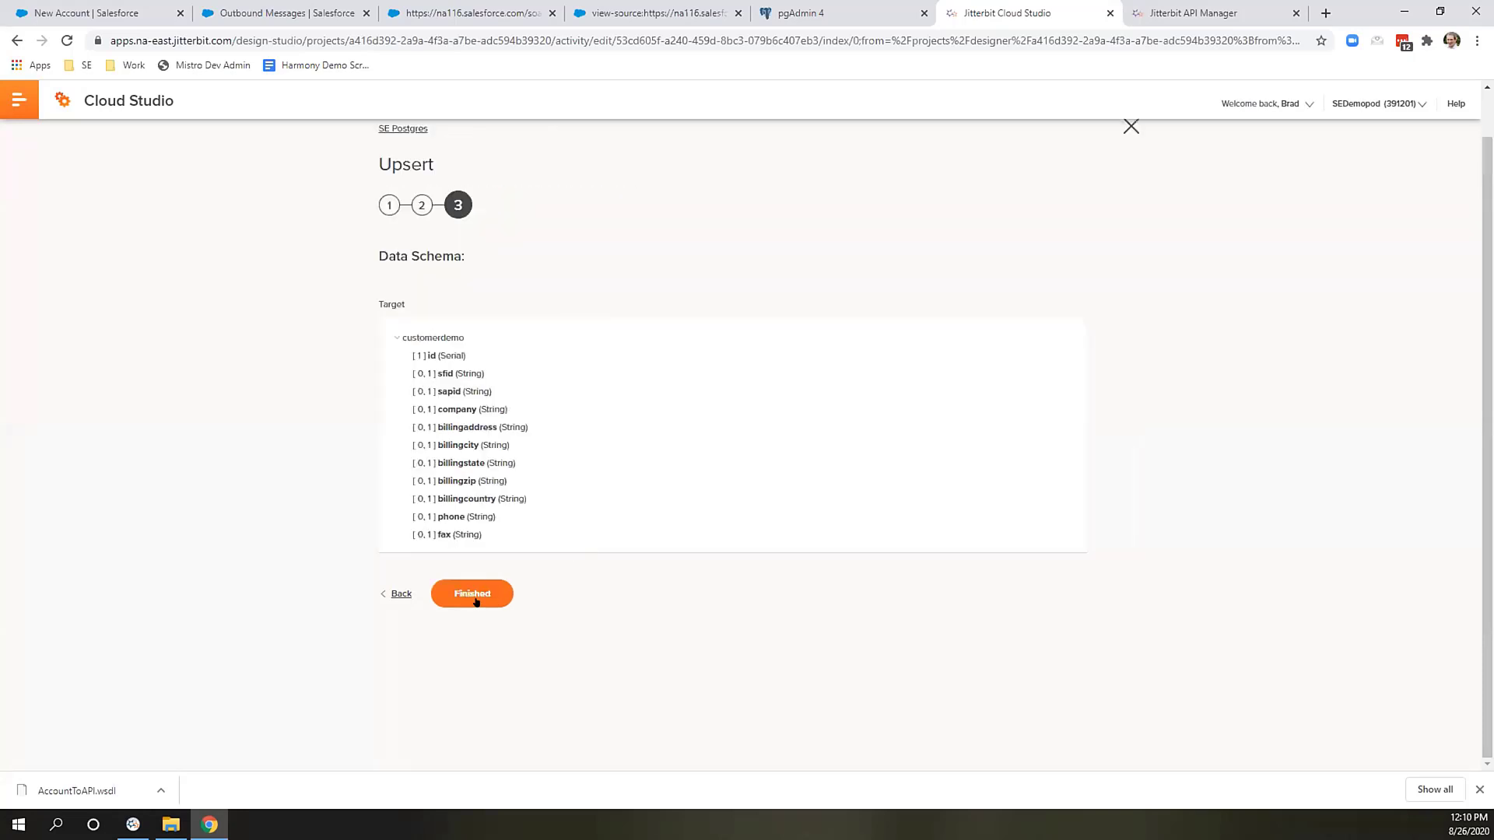
pyautogui.click(474, 597)
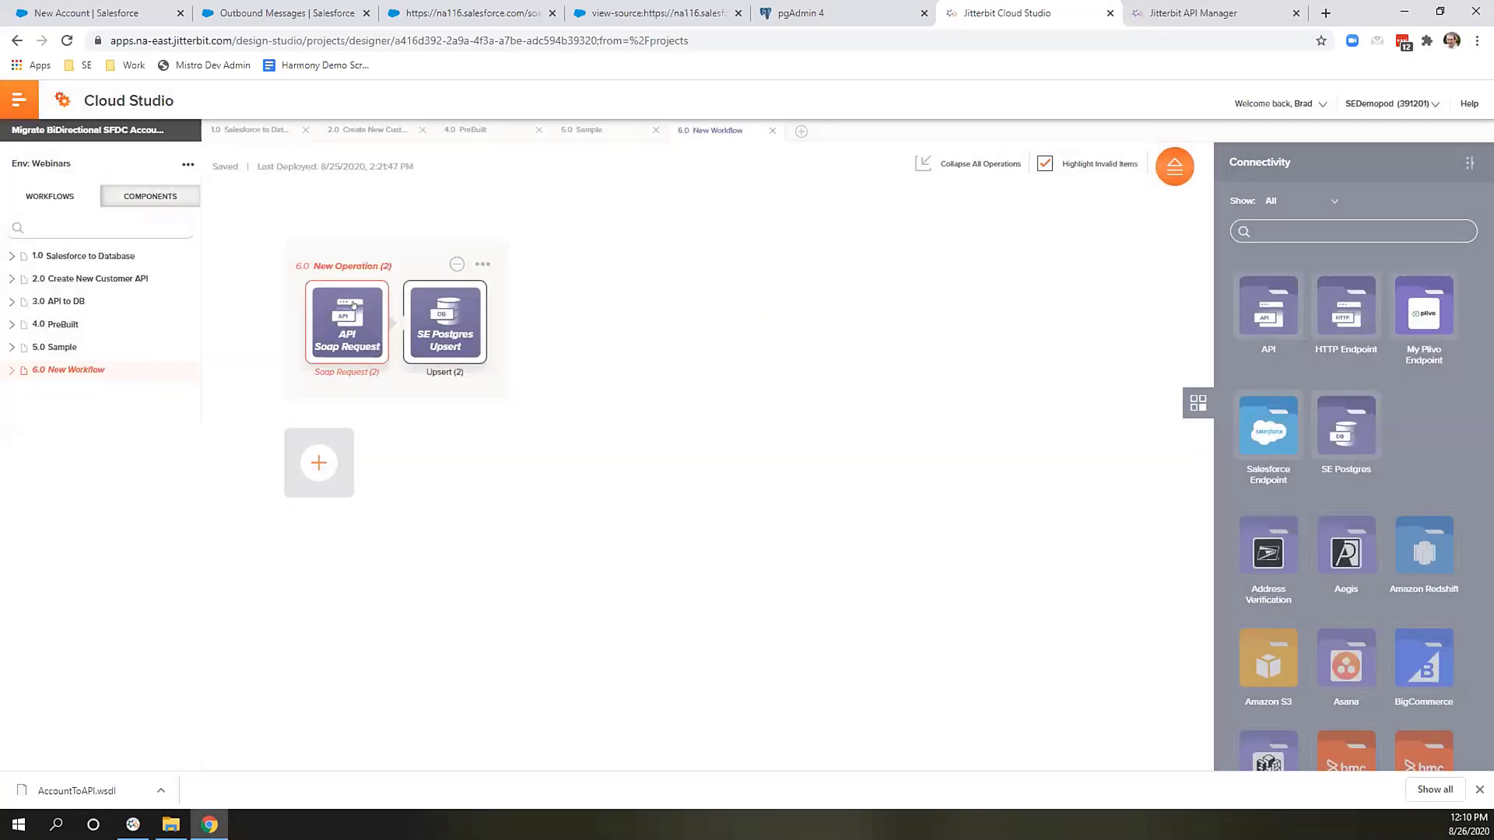
# Configure Soap Request (2) with the existing AccountToAPI.wsdl and its notifications operation.
pyautogui.doubleClick(352, 304)
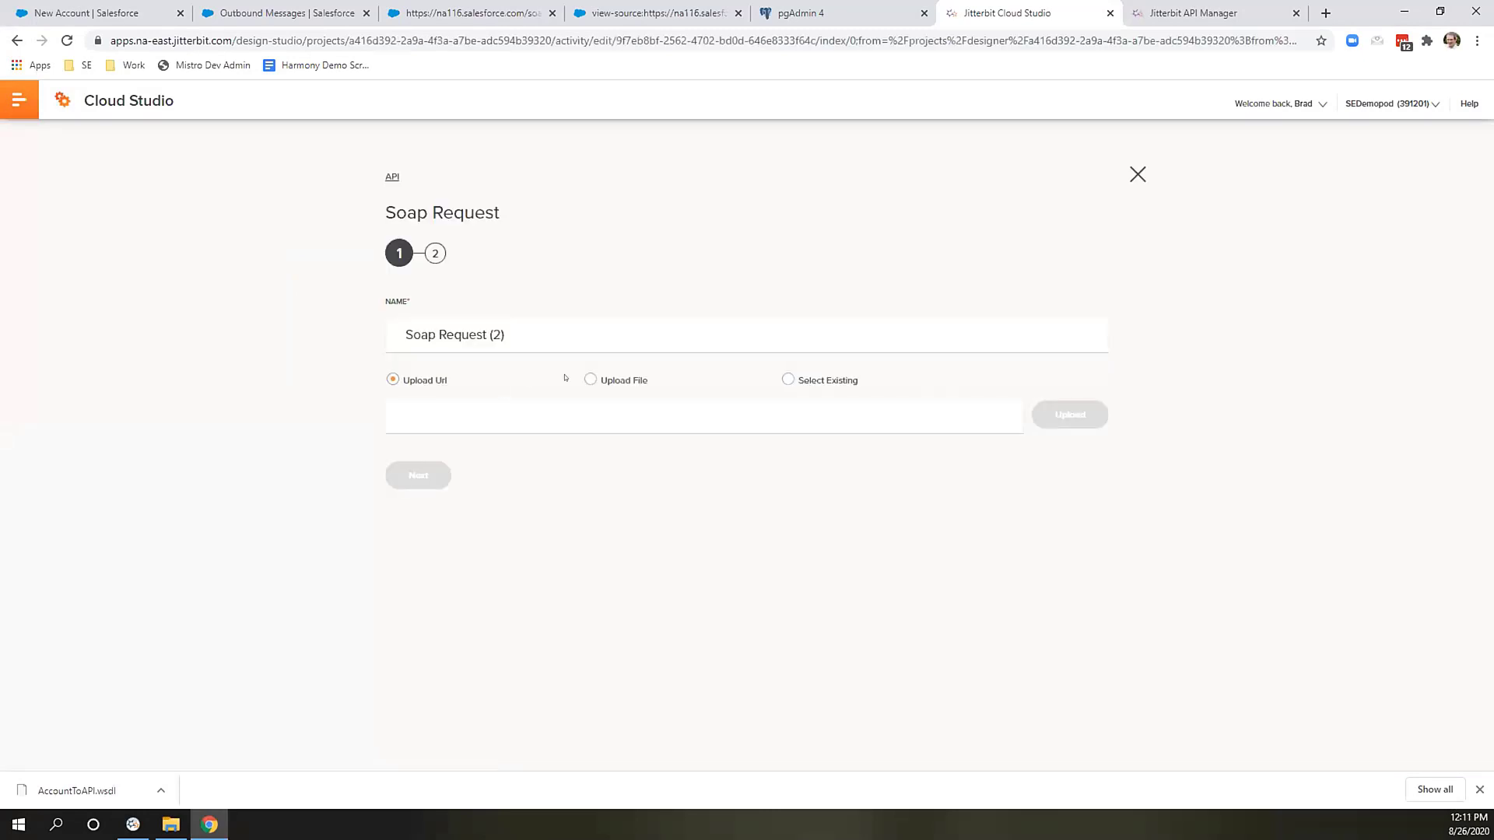
pyautogui.click(784, 380)
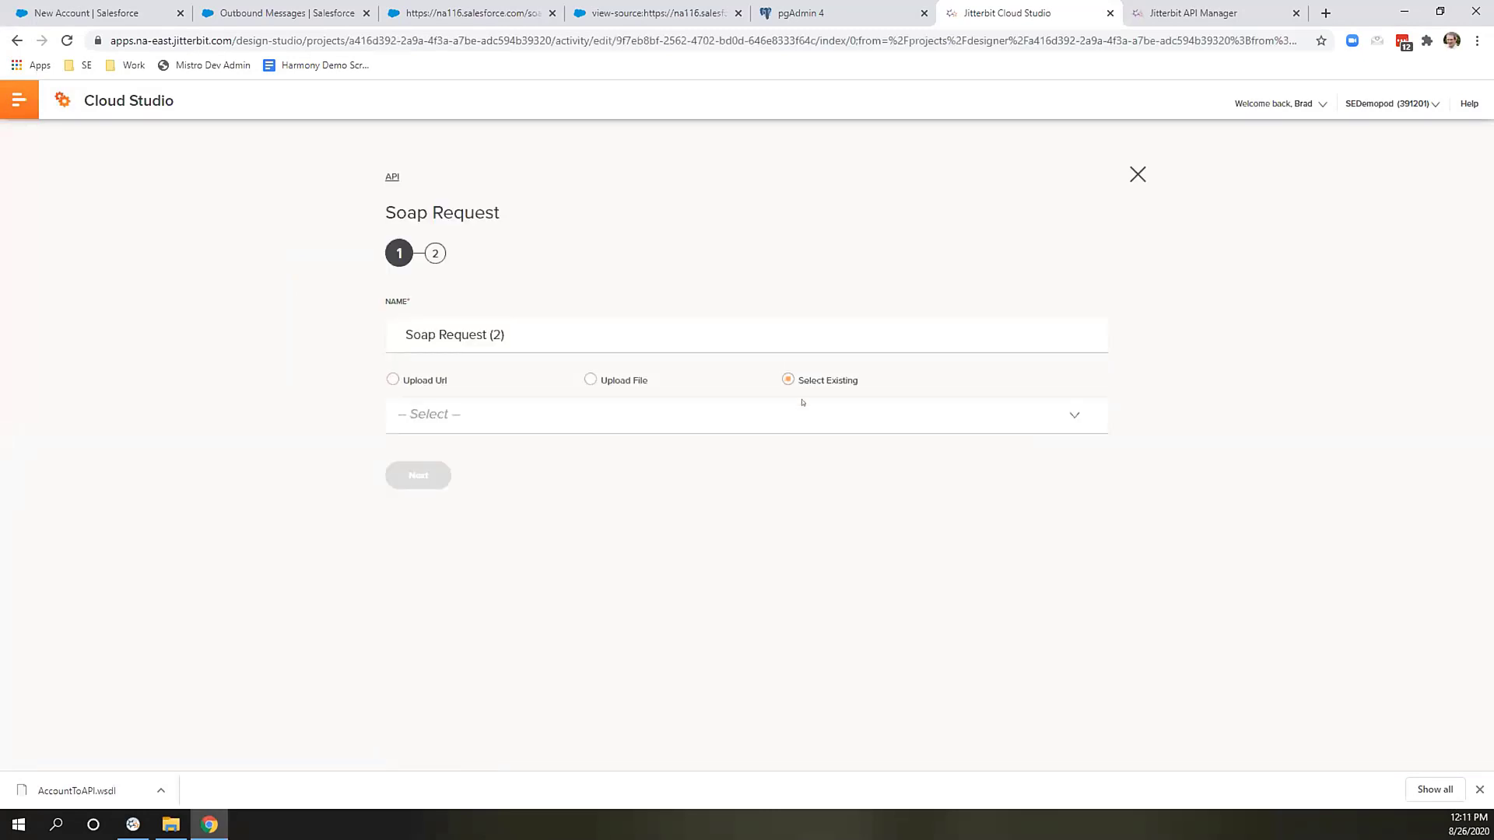
pyautogui.click(802, 402)
pyautogui.click(802, 403)
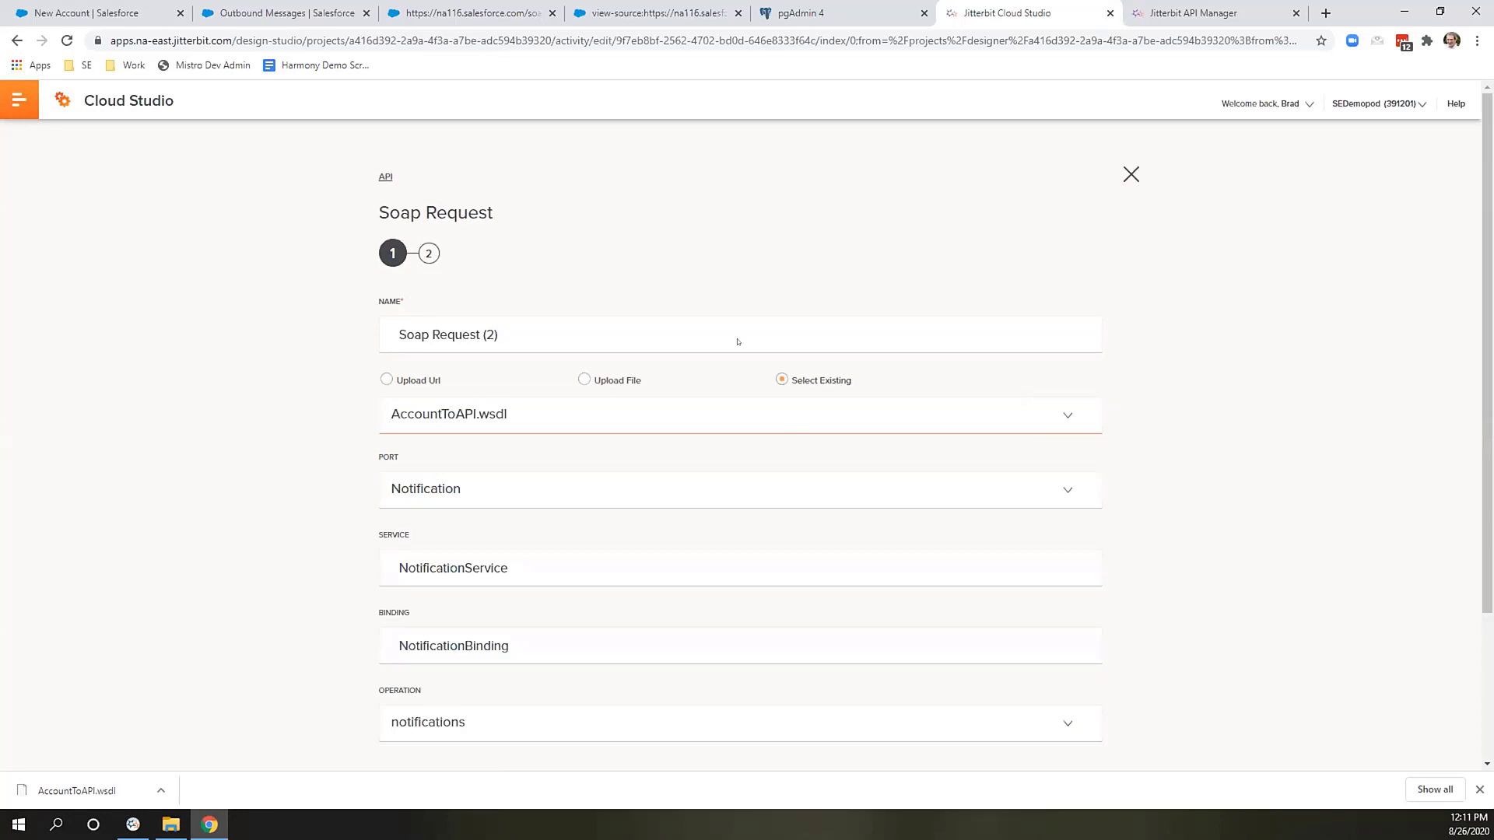
pyautogui.scroll(-2, 544, 327)
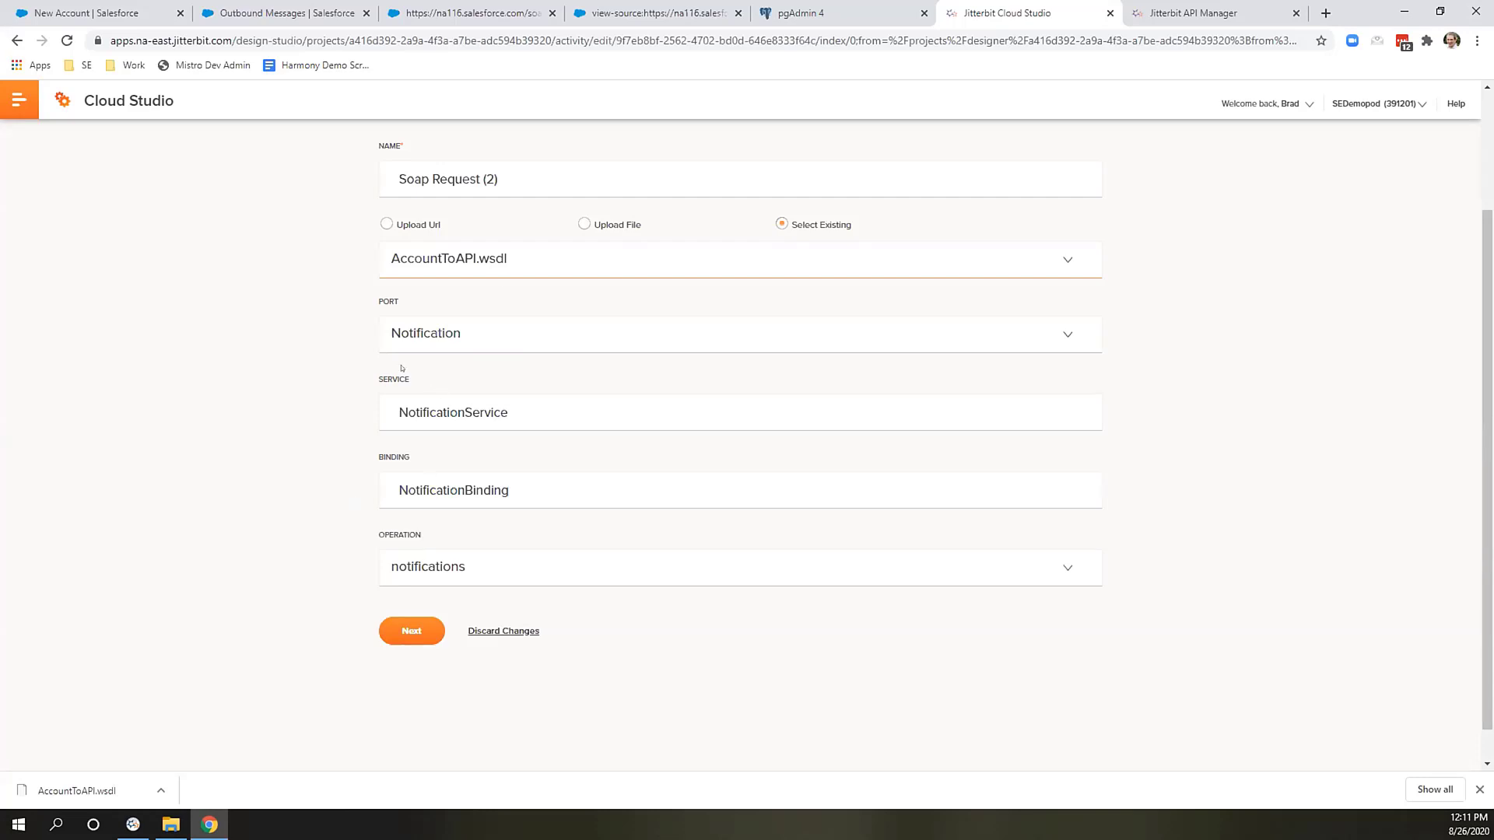
pyautogui.click(415, 630)
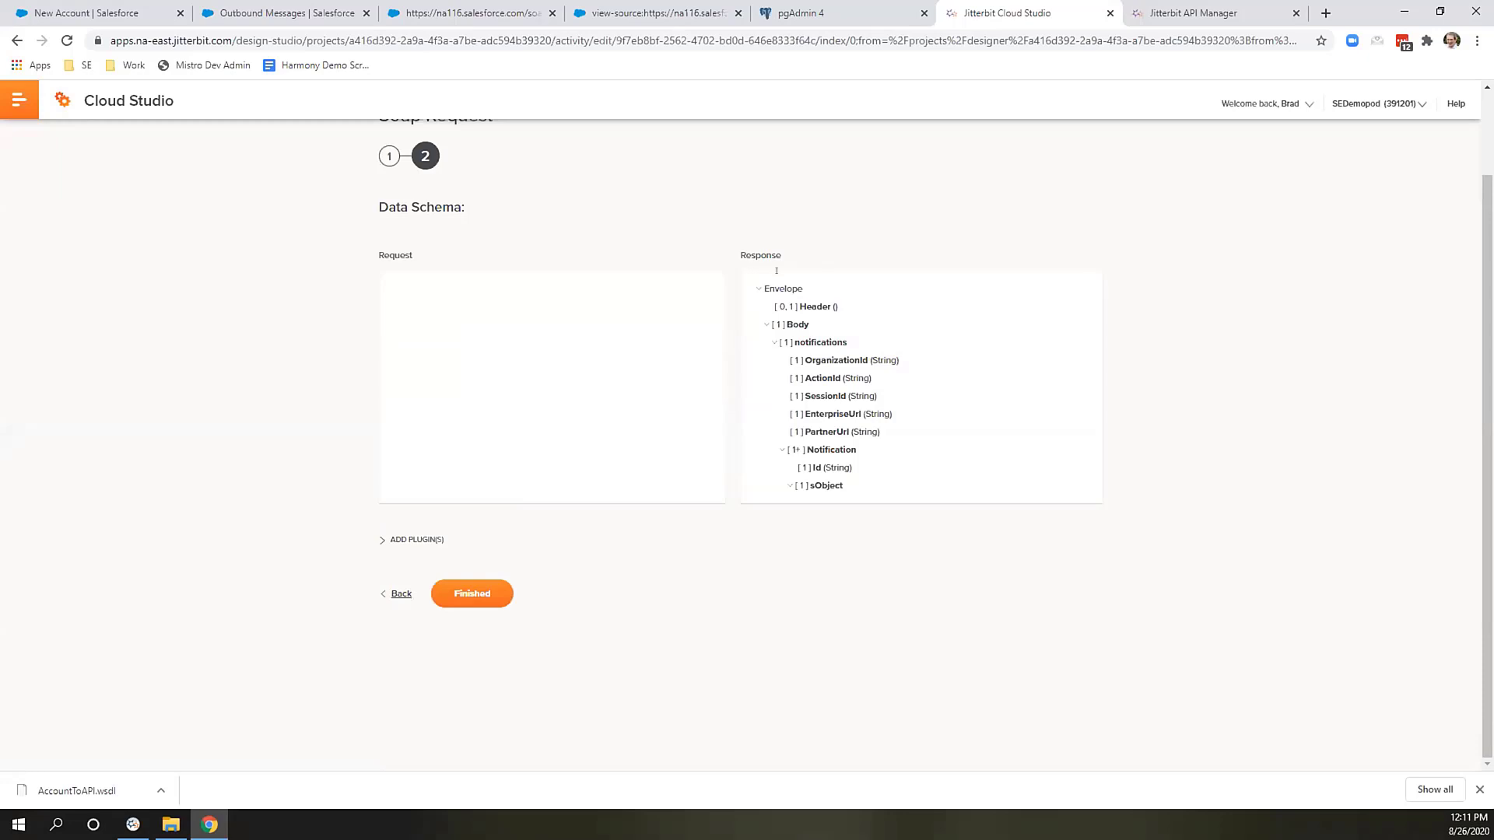
pyautogui.scroll(-2, 825, 353)
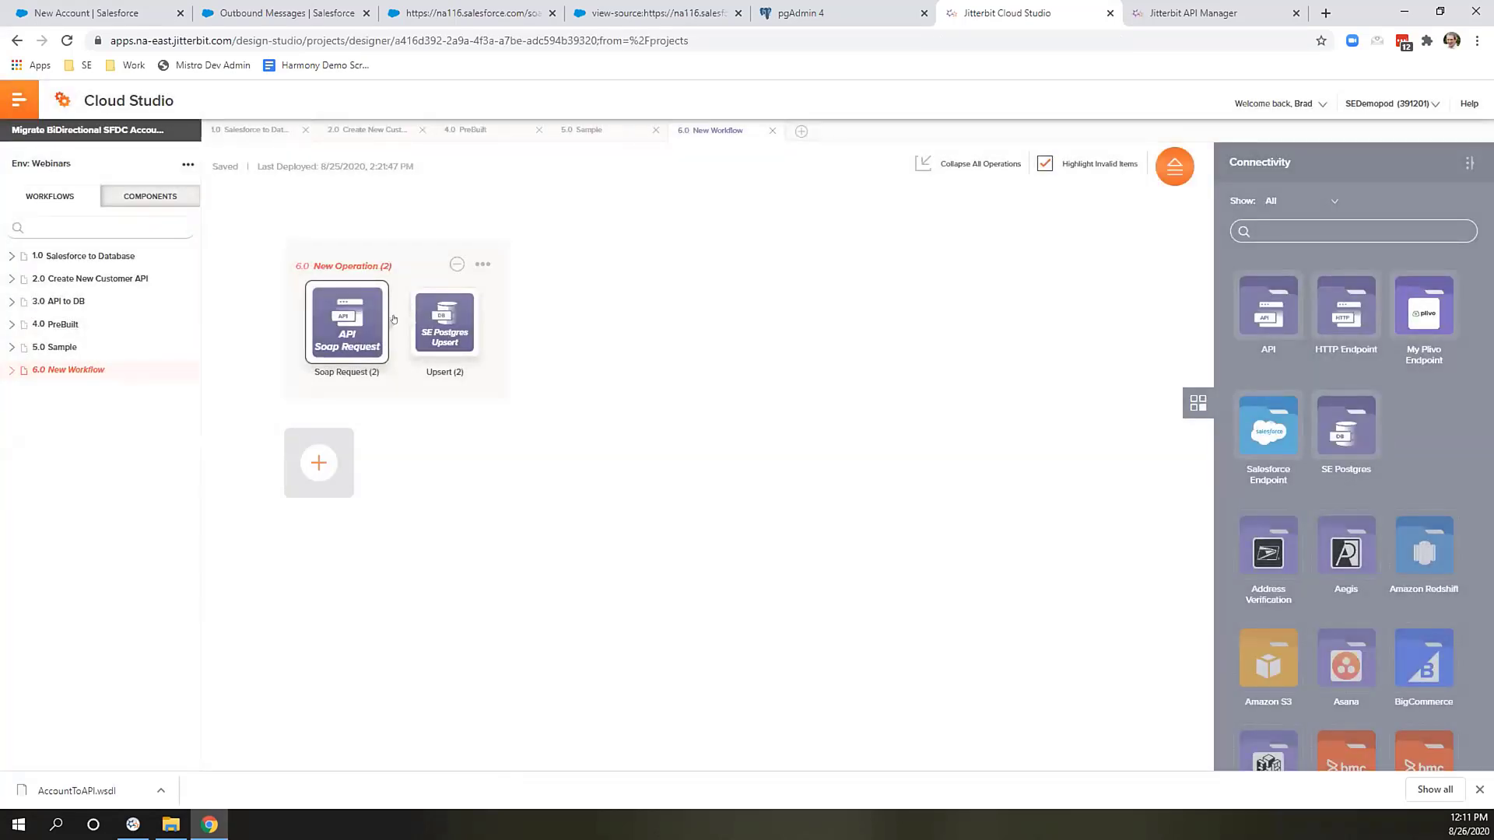
# Insert a transformation between Soap Request and Upsert mapping Id, BillingPostalCode, BillingStreet and Name into customerdemo.
pyautogui.click(430, 319)
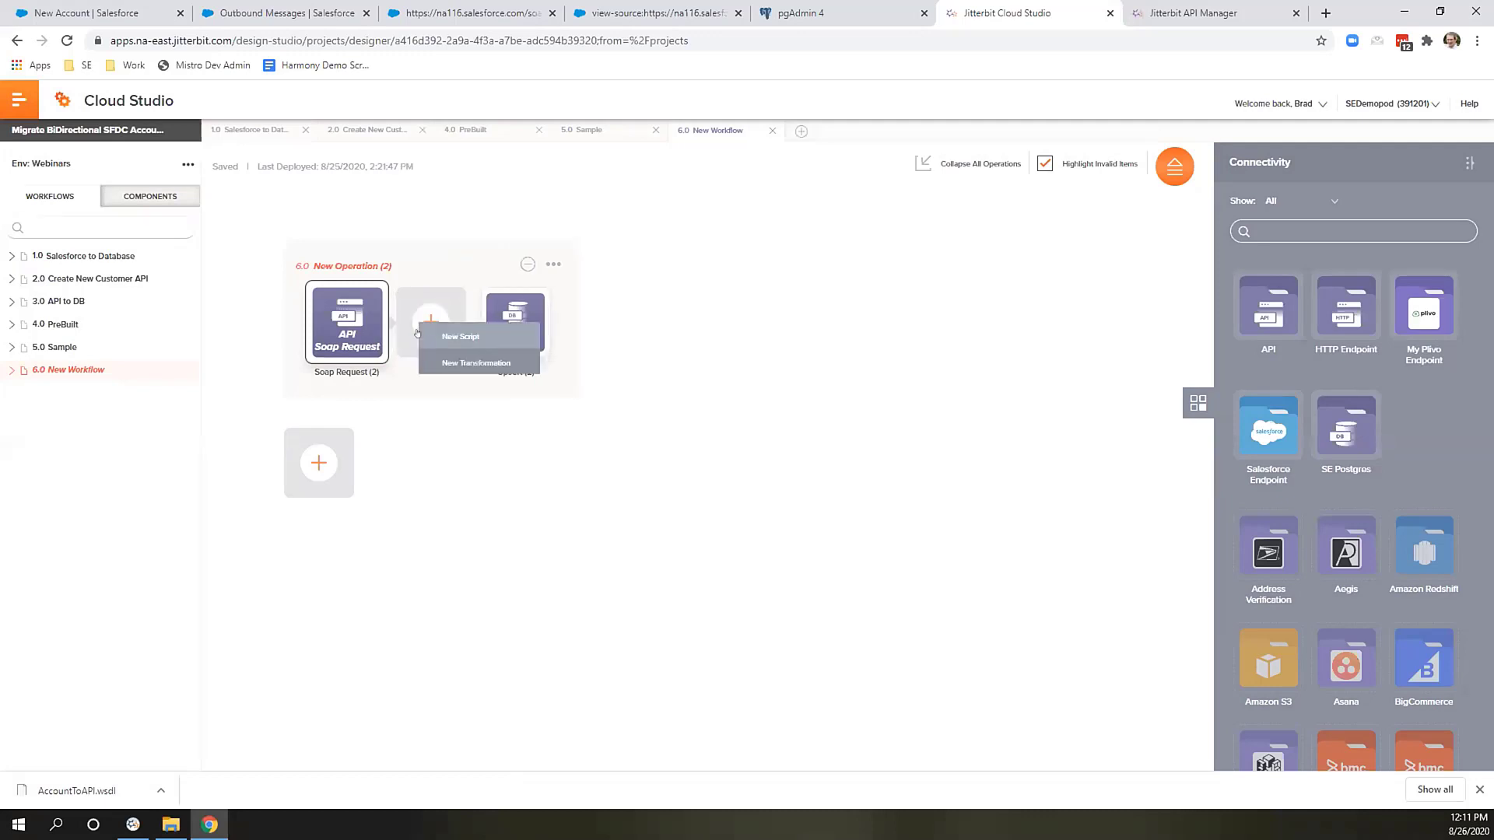
pyautogui.click(453, 363)
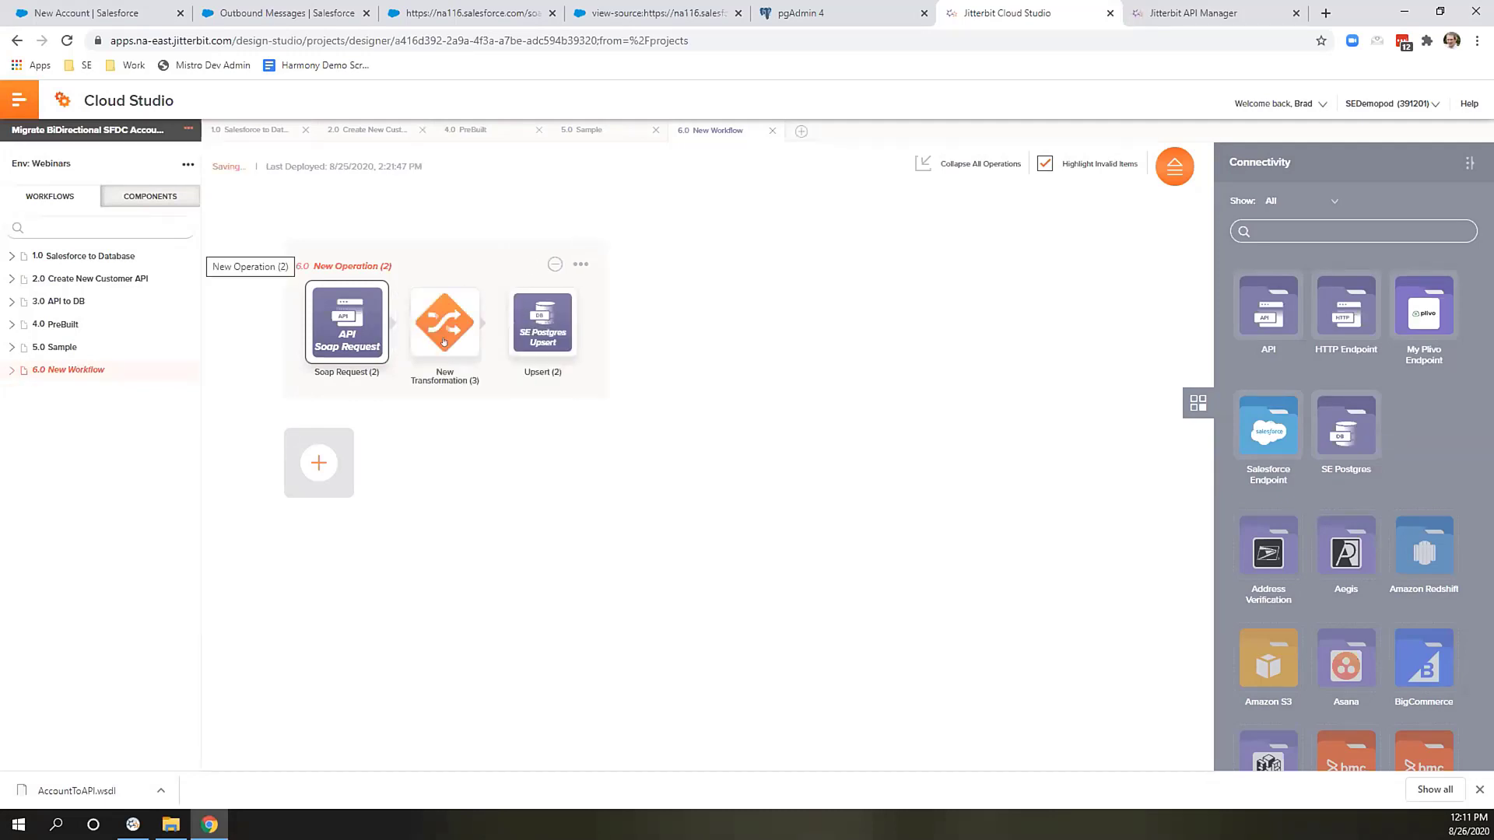
pyautogui.click(448, 335)
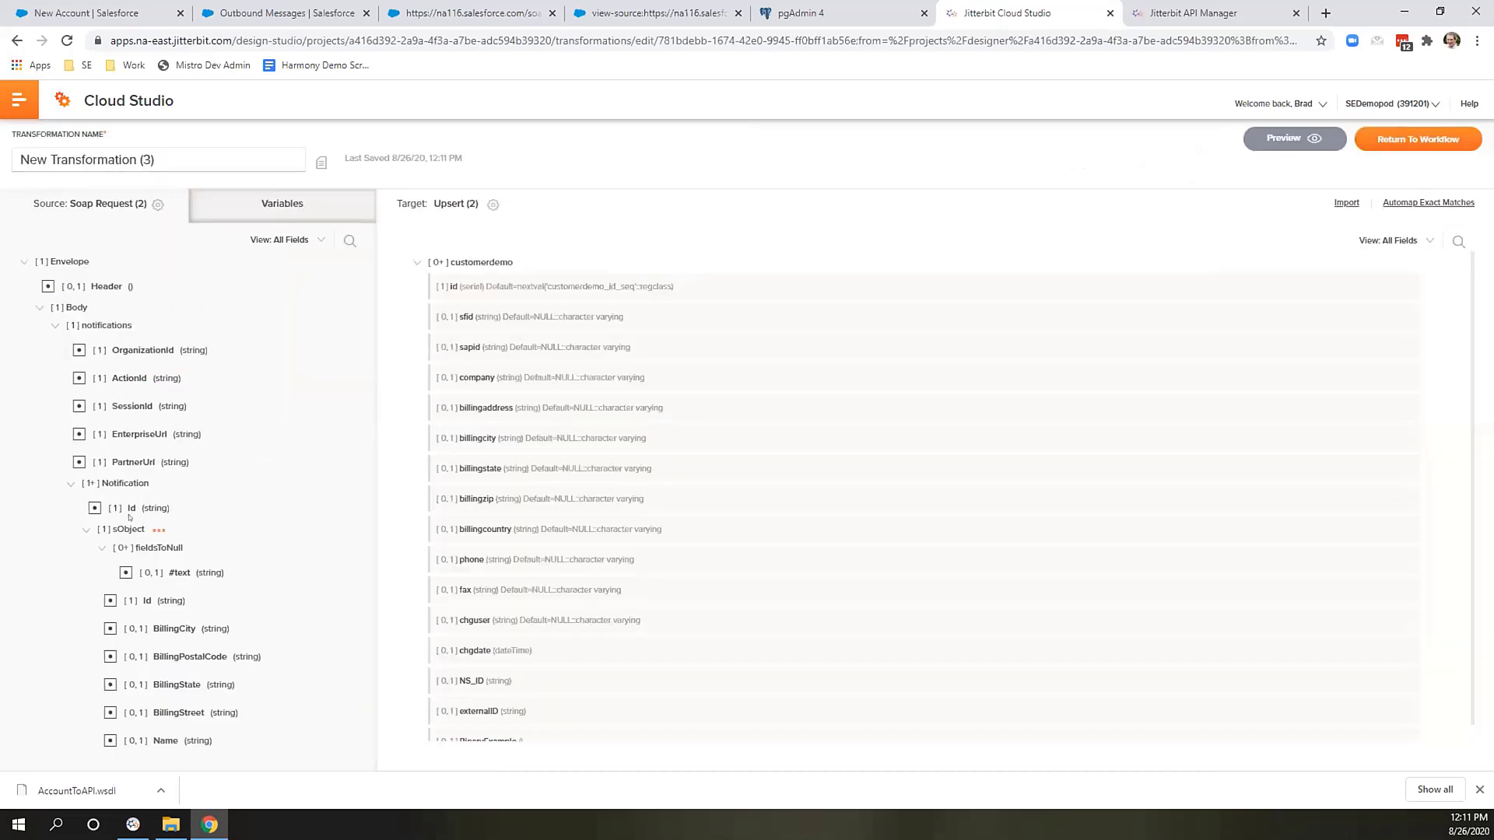
pyautogui.moveTo(465, 258); pyautogui.dragTo(465, 261)
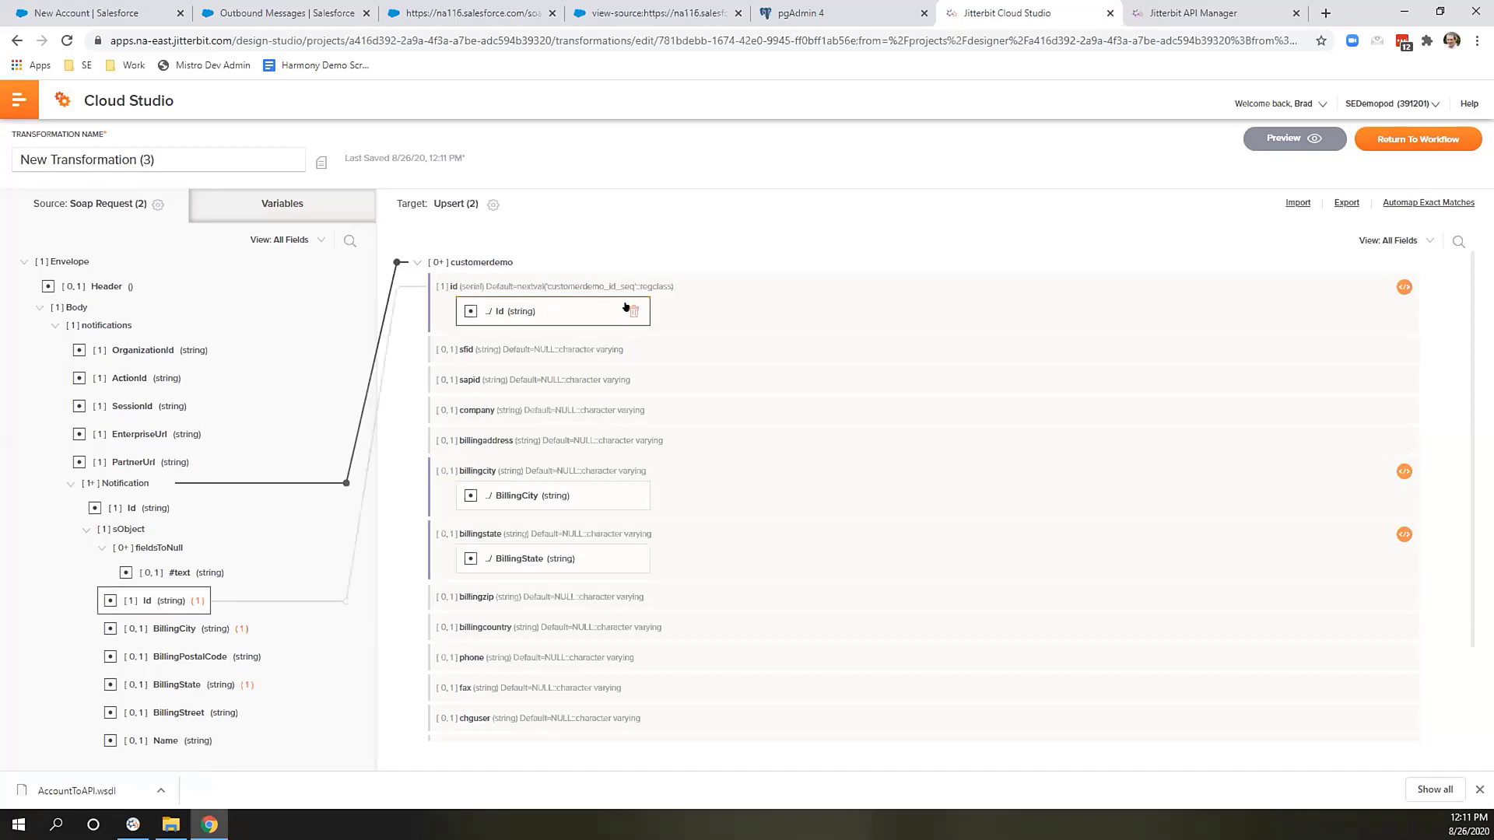
pyautogui.click(144, 603)
pyautogui.moveTo(145, 603); pyautogui.dragTo(548, 317)
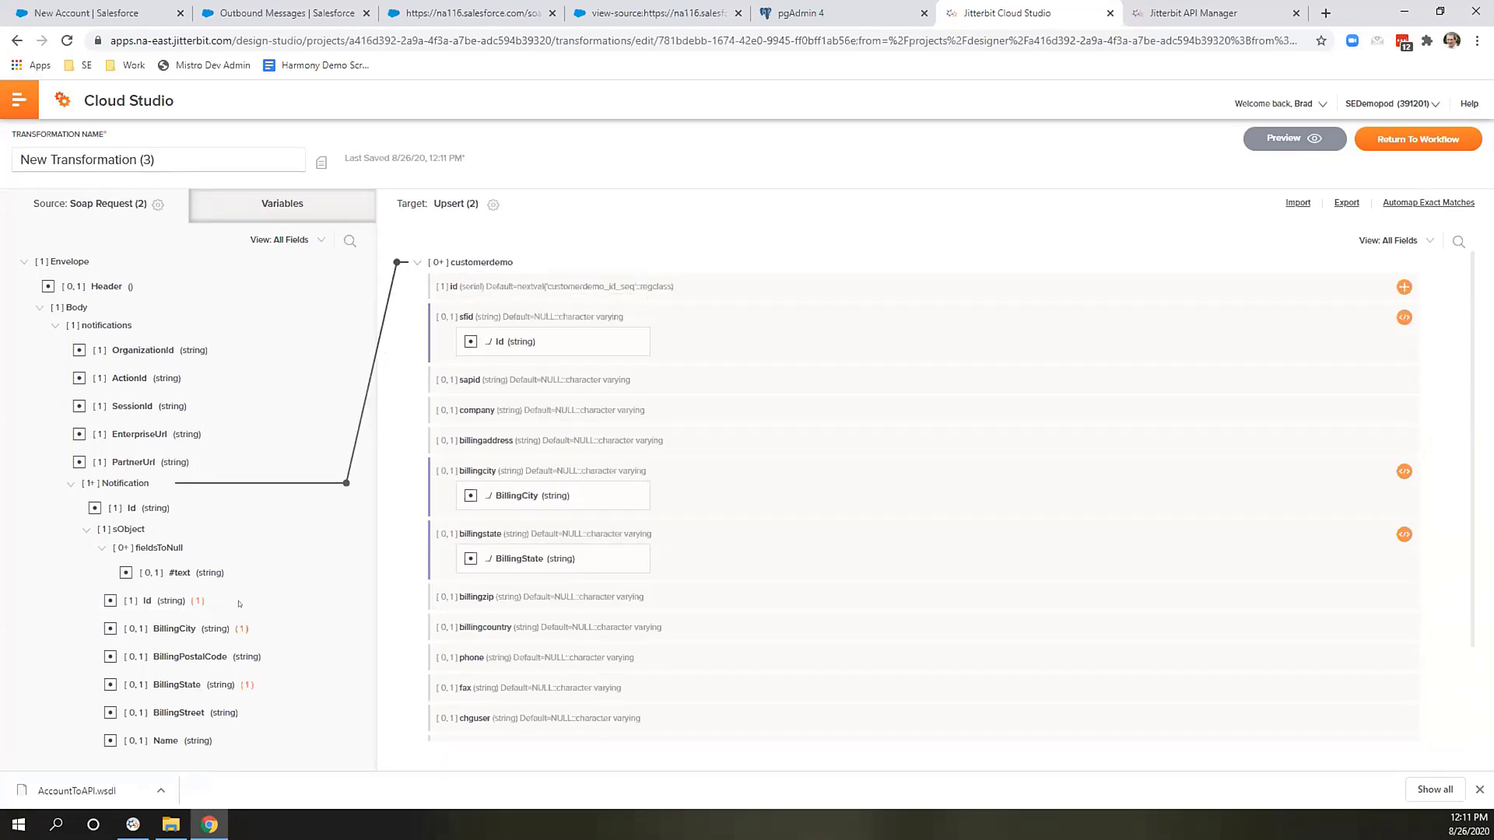
pyautogui.moveTo(210, 657); pyautogui.dragTo(541, 627)
pyautogui.moveTo(186, 708); pyautogui.dragTo(605, 442)
pyautogui.moveTo(183, 742); pyautogui.dragTo(544, 410)
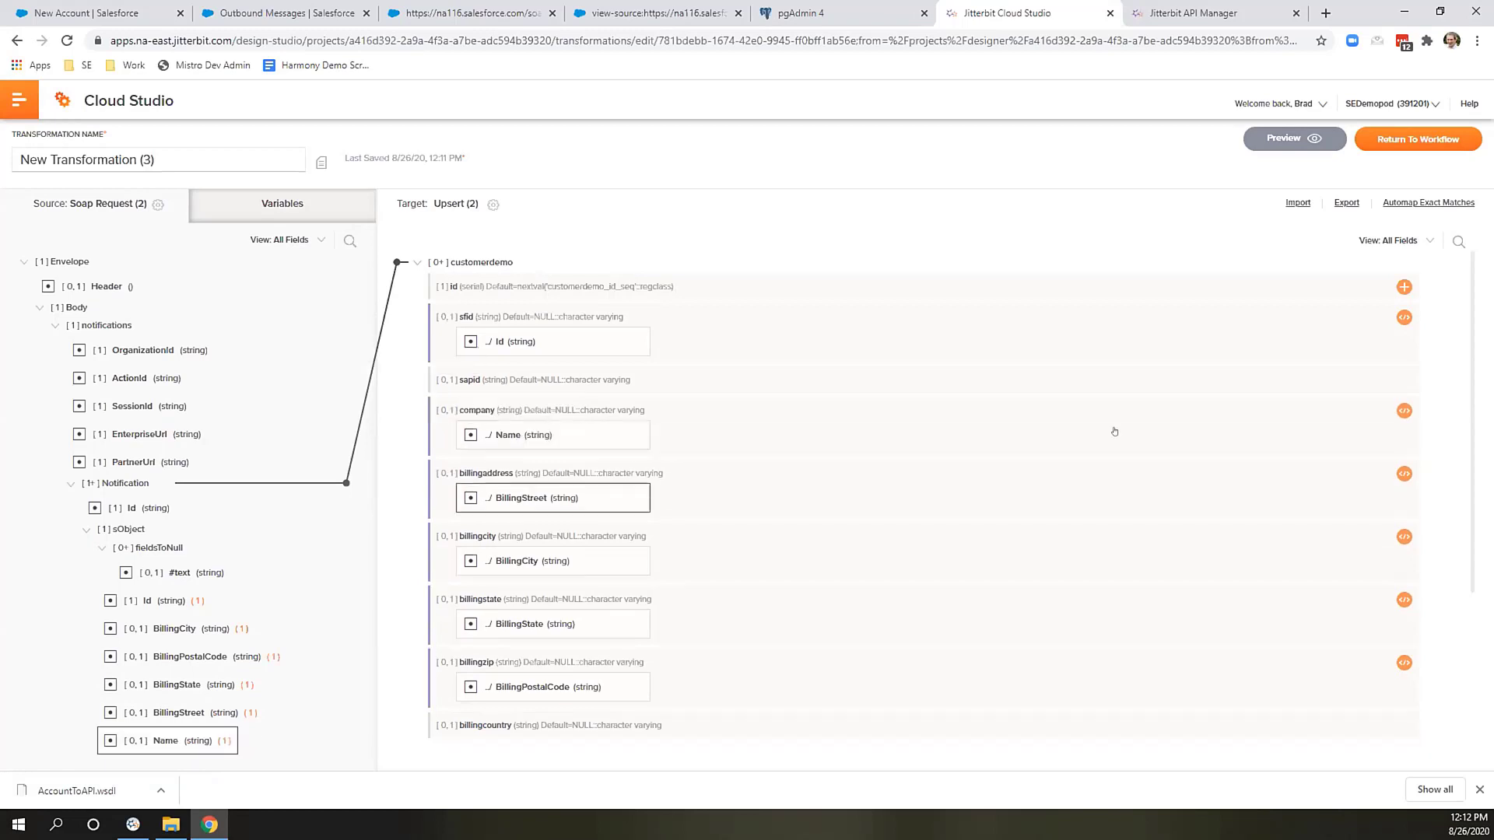
# Wrap the company column's Name mapping in ToUpper() and return to the workflow.
pyautogui.click(1403, 411)
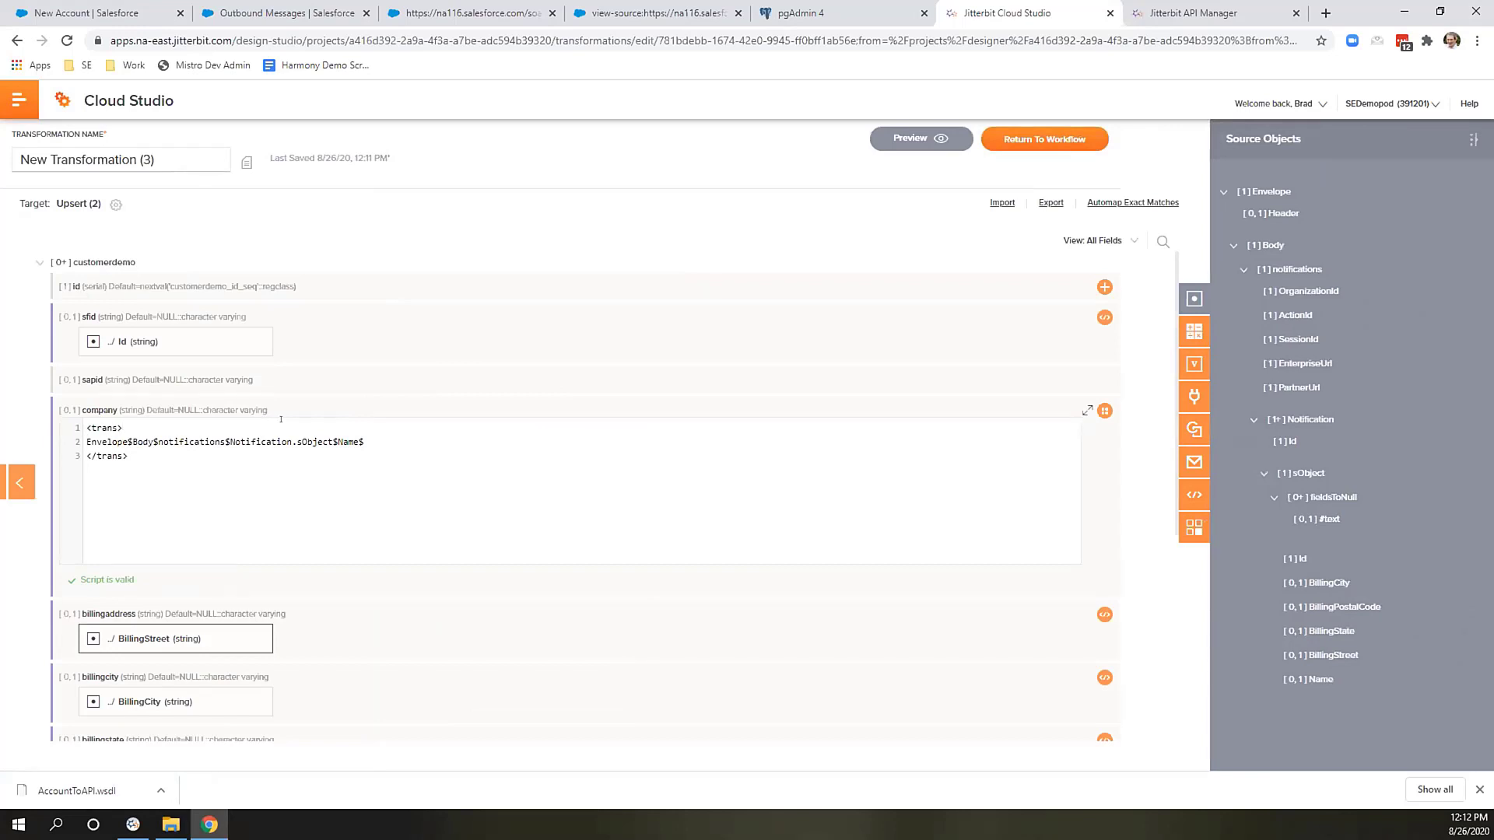
pyautogui.press('Return')
pyautogui.write('toUp')
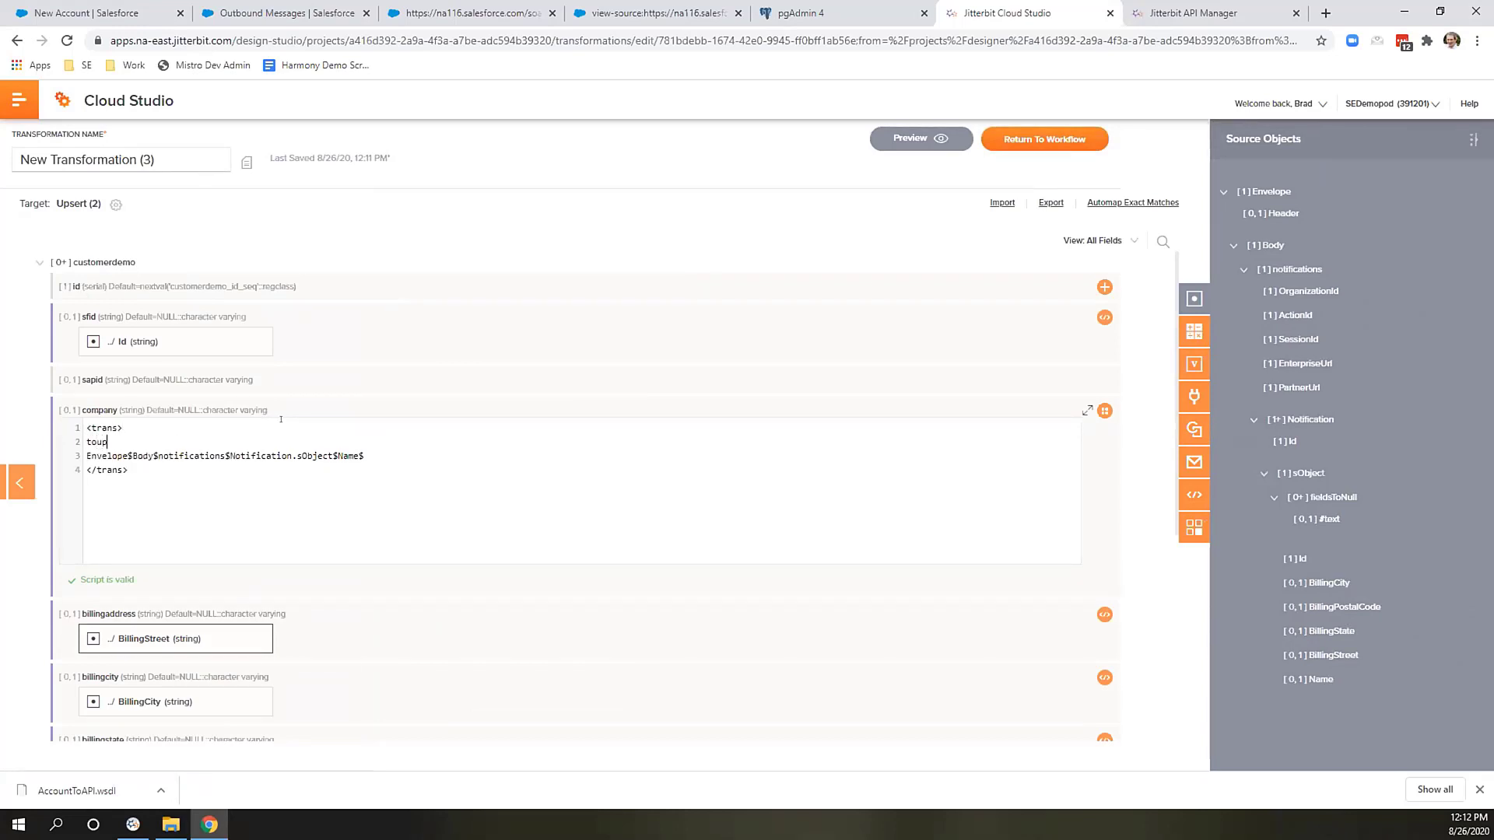
pyautogui.press('Return')
pyautogui.press('BackSpace')
pyautogui.press('BackSpace')
pyautogui.press('BackSpace')
pyautogui.press('BackSpace')
pyautogui.press('BackSpace')
pyautogui.press('Delete')
pyautogui.press('Delete')
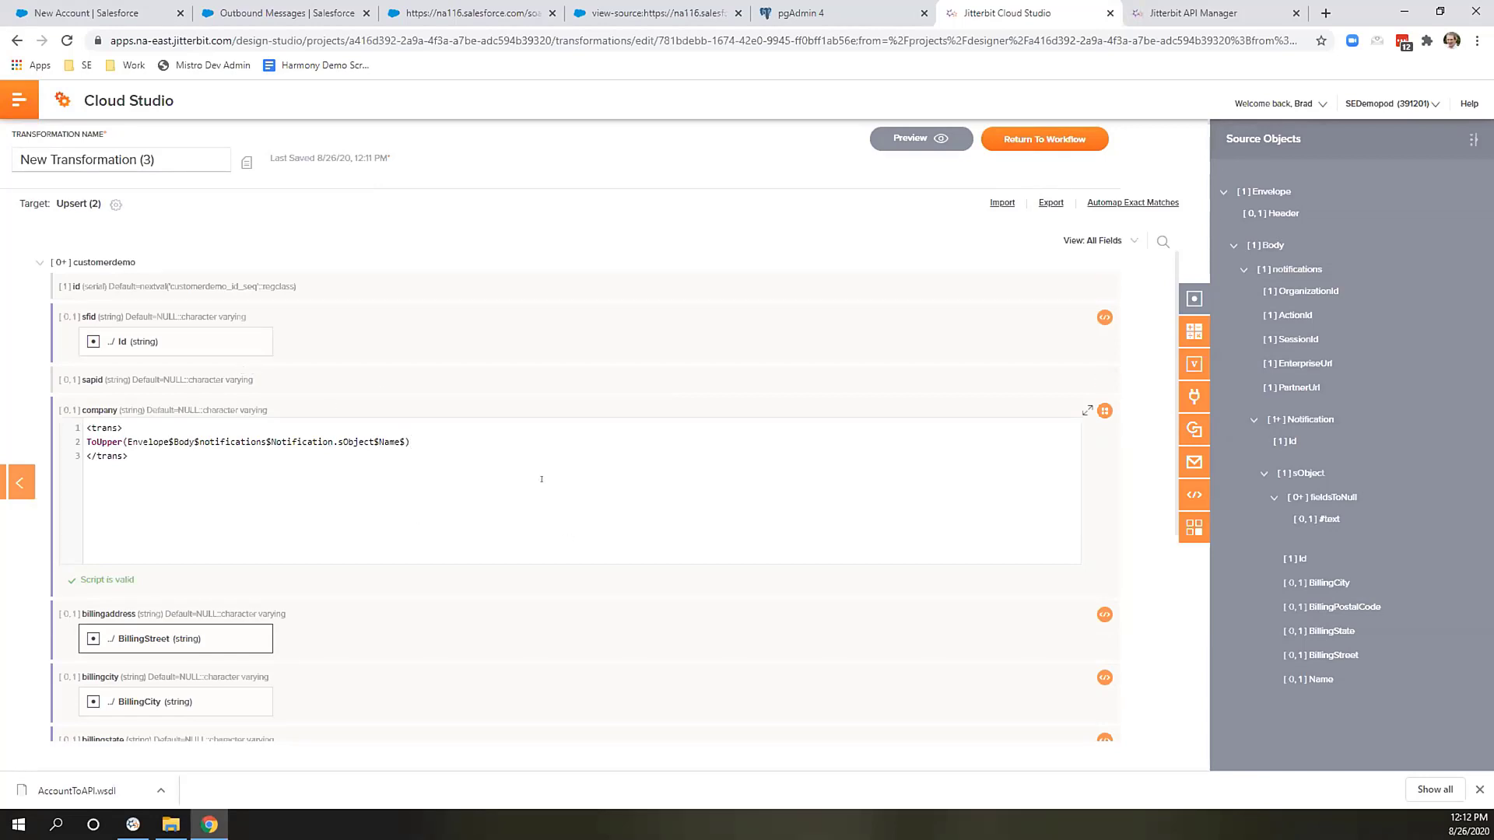
pyautogui.click(21, 485)
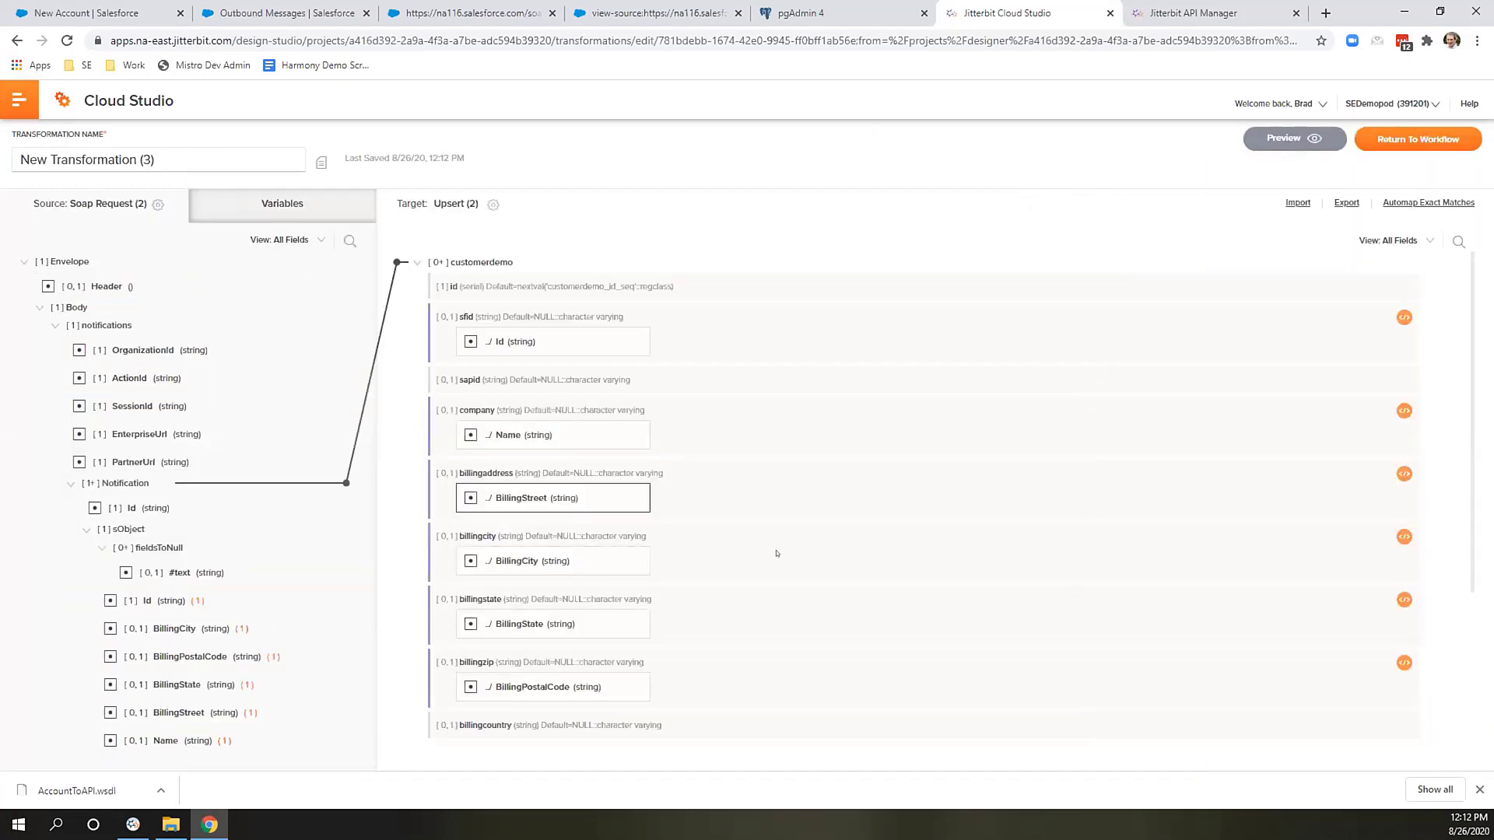
pyautogui.click(1399, 135)
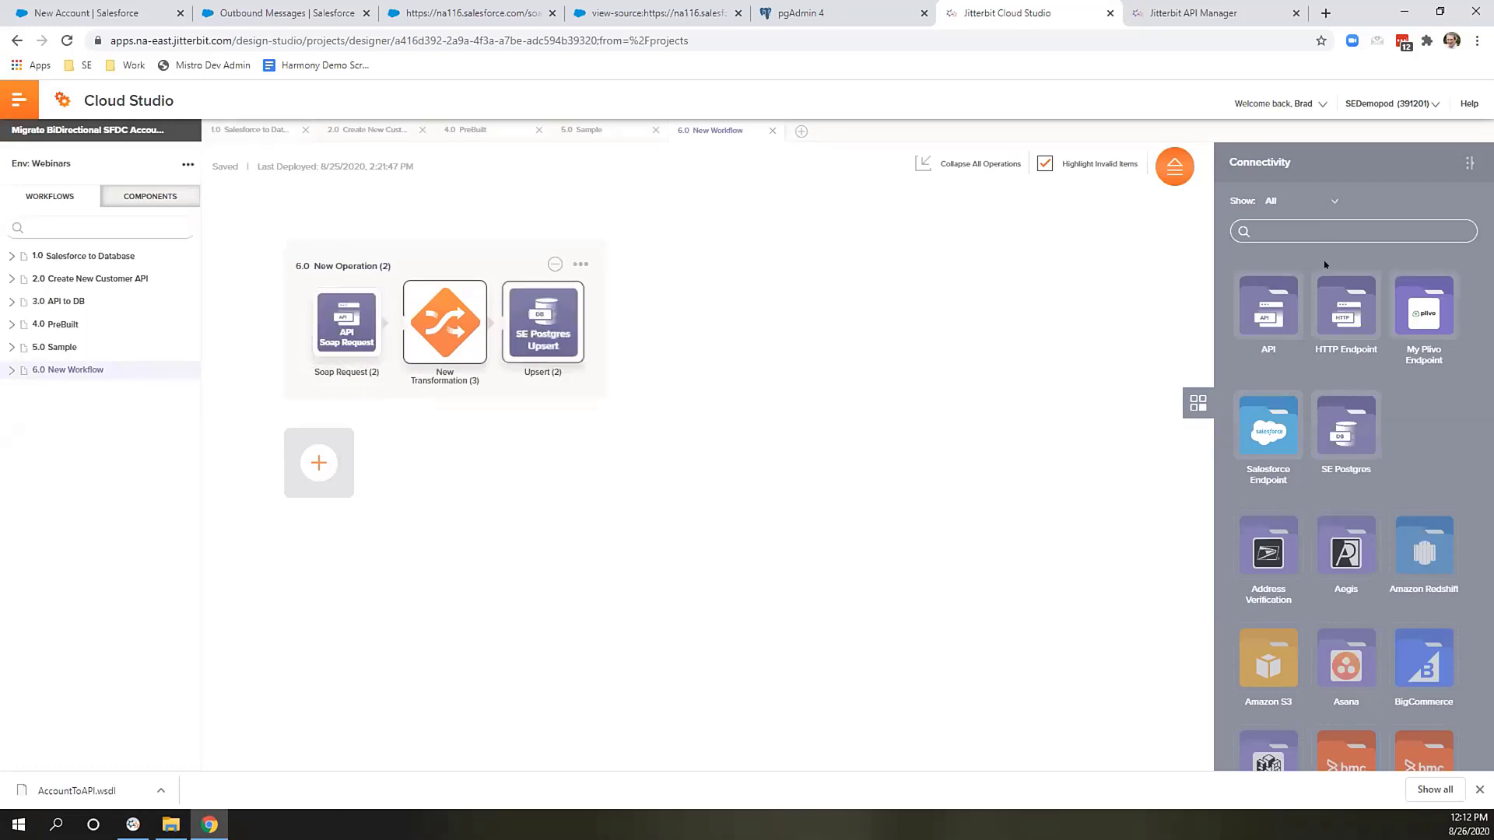
# Add a Soap Response as a new operation using AccountToAPI.wsdl's Notification port and notifications operation.
pyautogui.click(1276, 304)
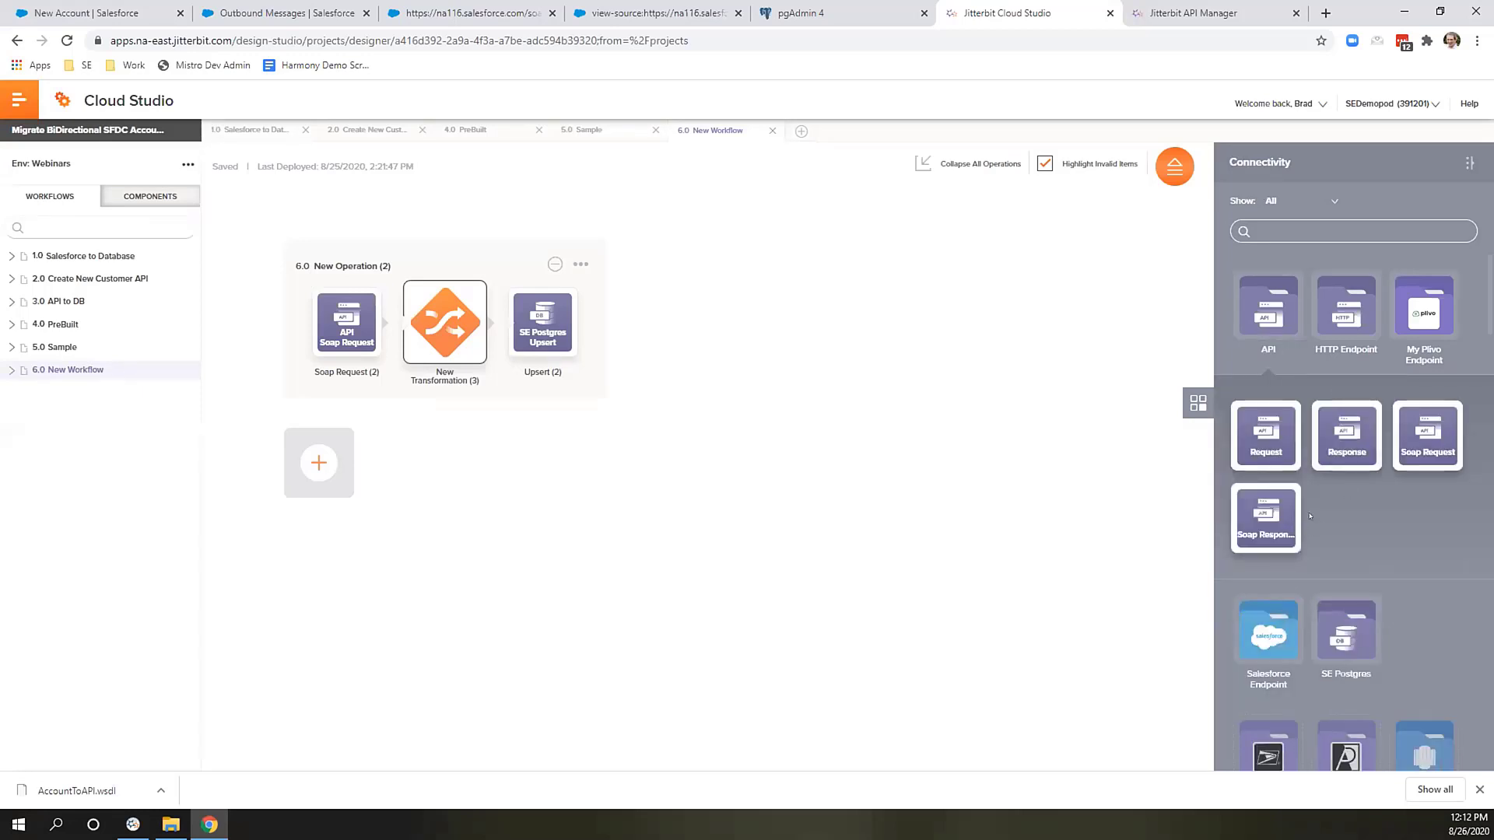
pyautogui.moveTo(1292, 517); pyautogui.dragTo(303, 491)
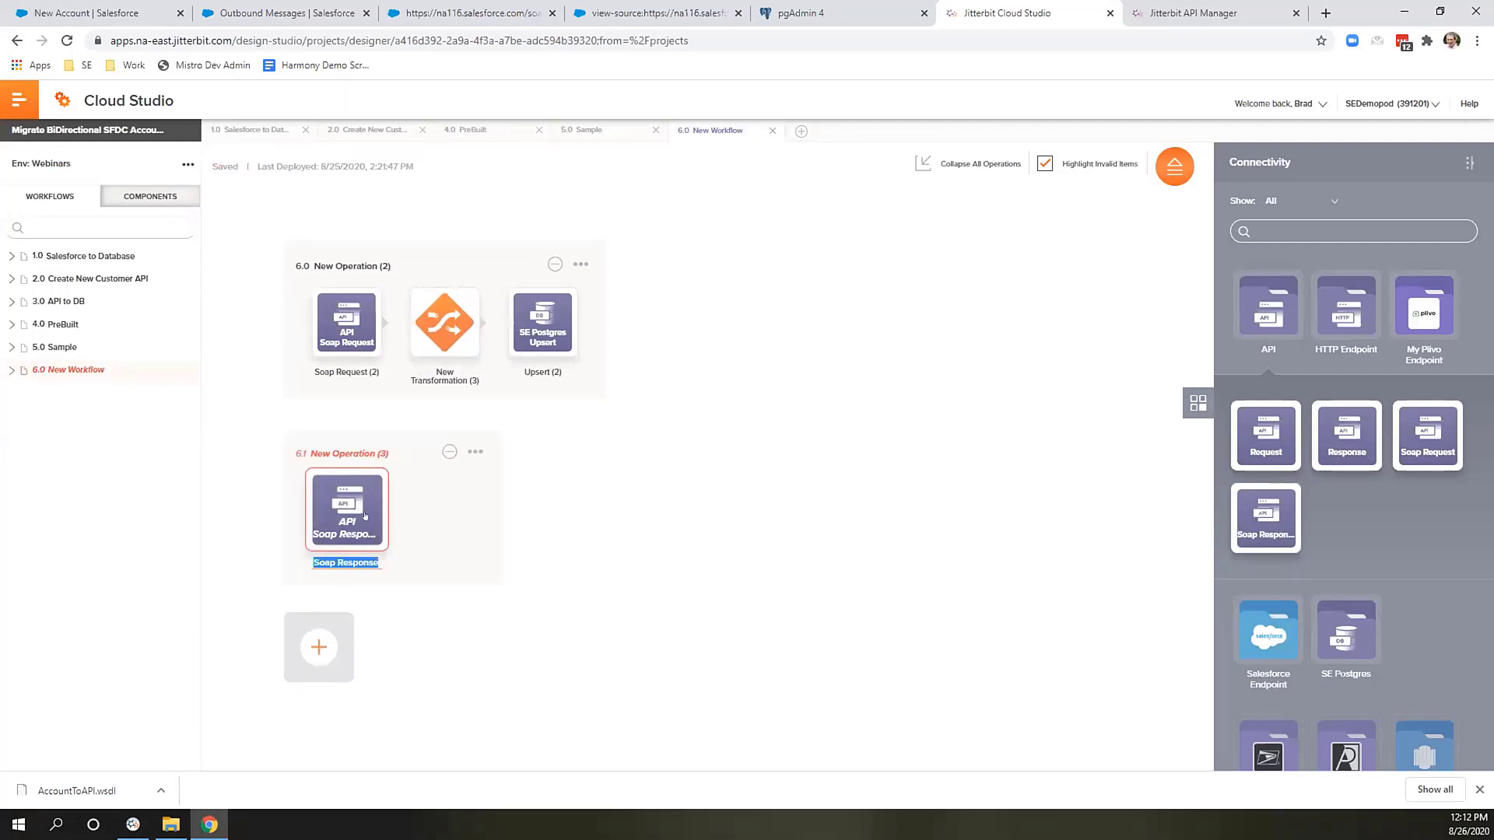
pyautogui.rightClick(365, 515)
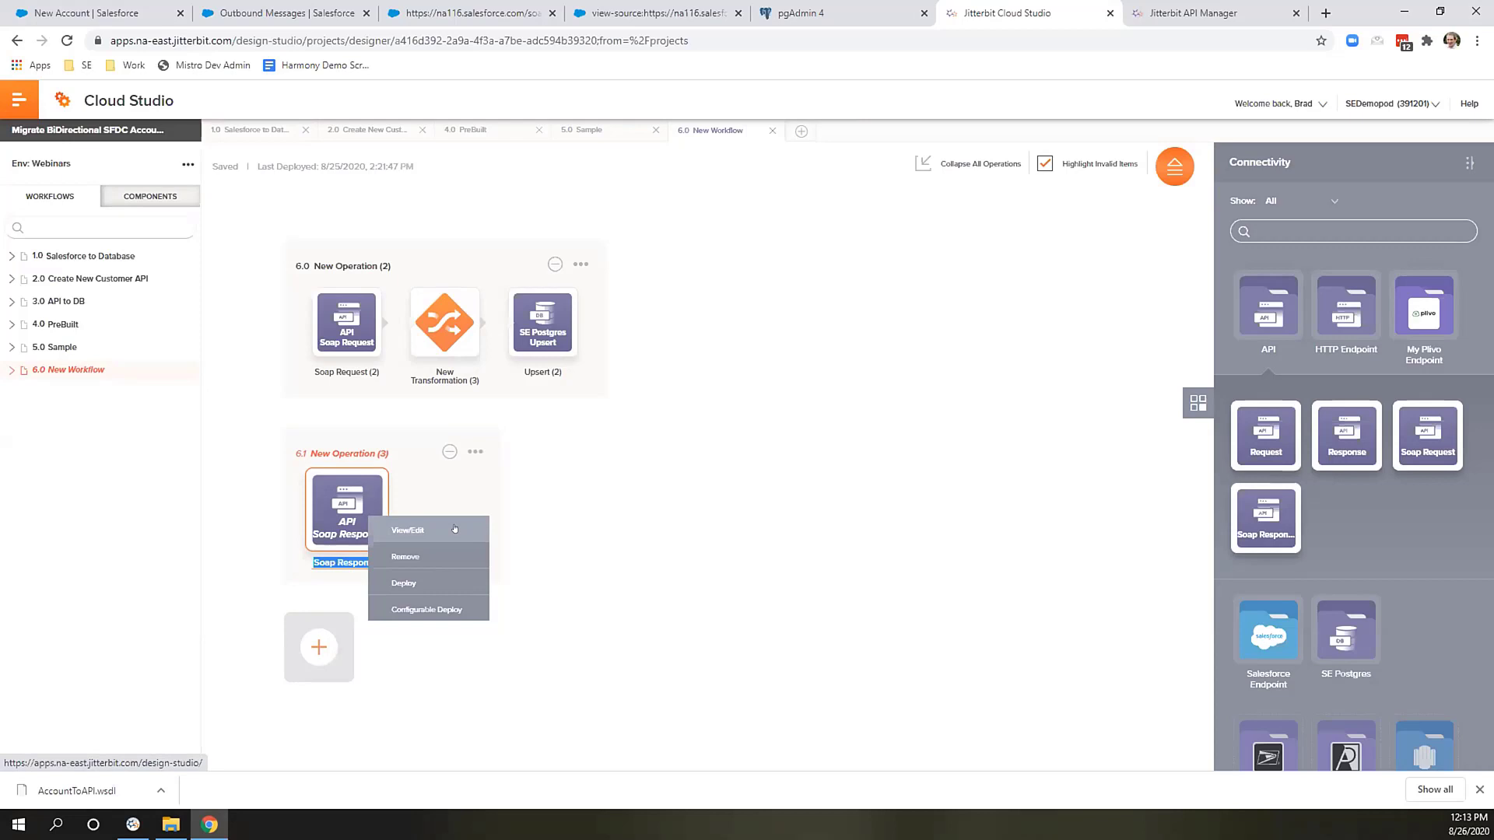
pyautogui.click(454, 528)
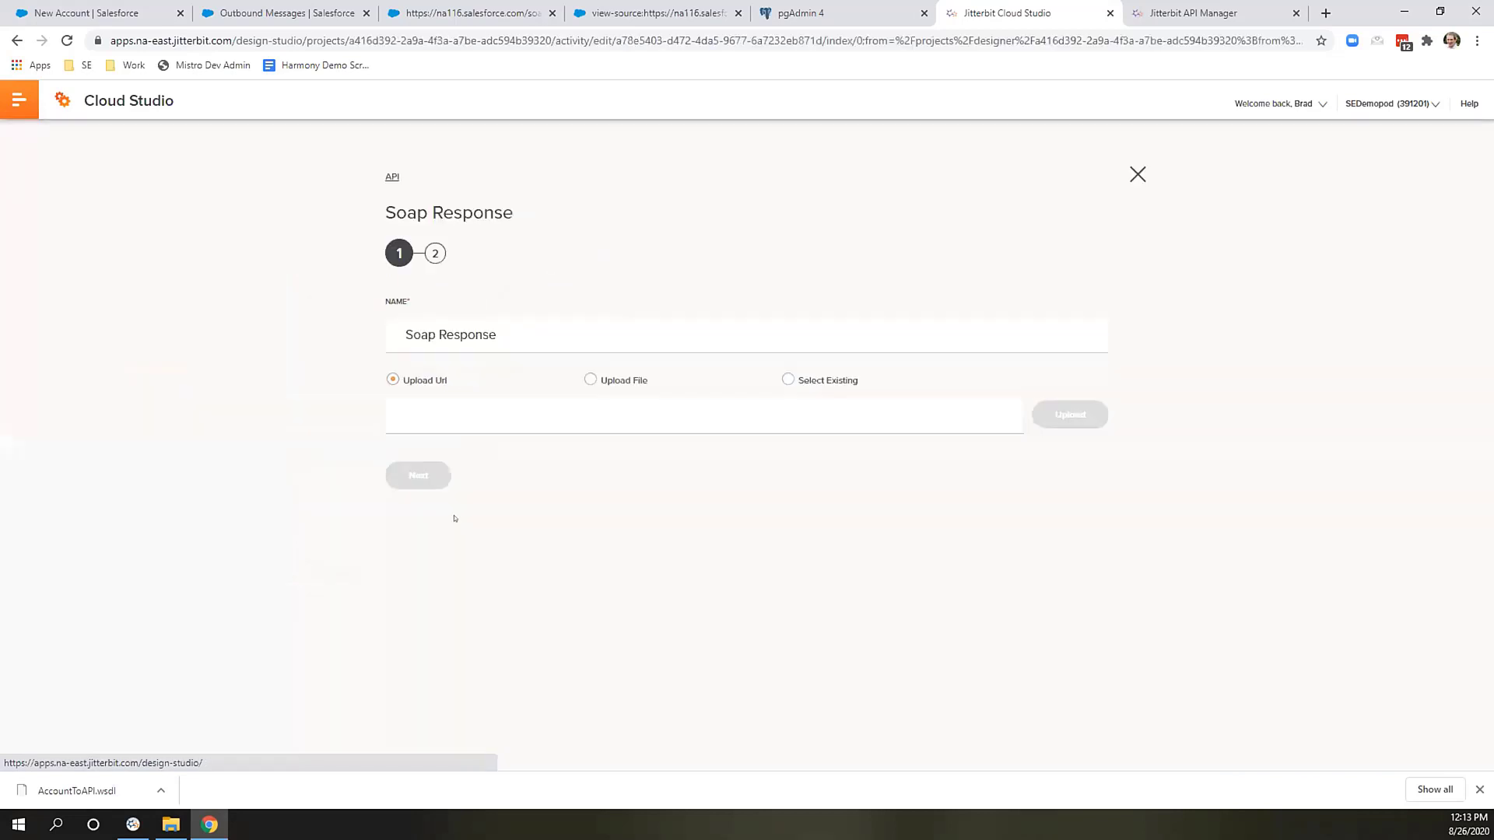
pyautogui.click(801, 380)
pyautogui.click(786, 413)
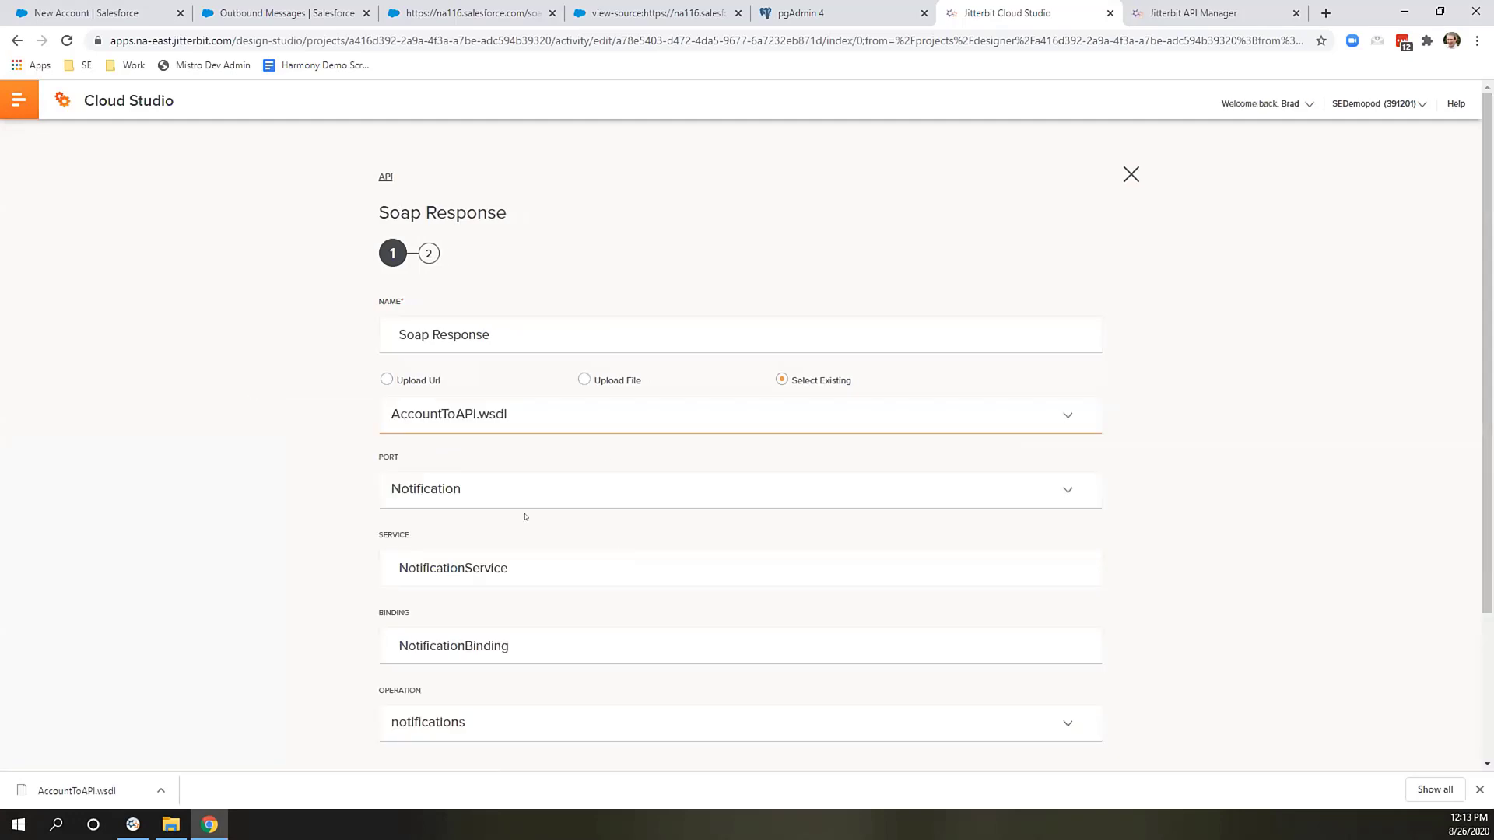
pyautogui.scroll(-3, 325, 355)
pyautogui.click(406, 592)
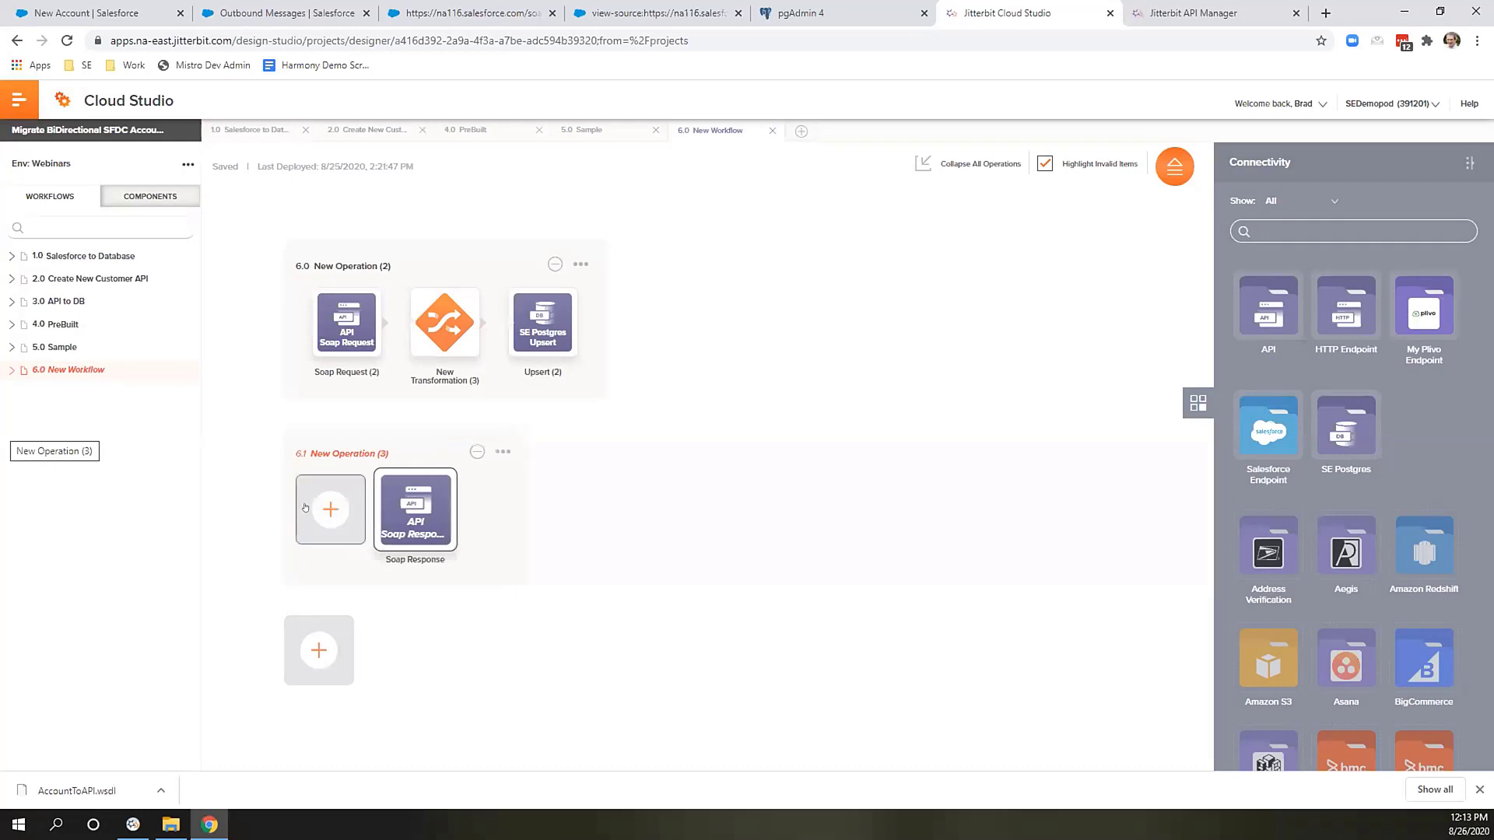
# Insert a transformation before Soap Response that sets Ack to the custom value true.
pyautogui.click(305, 507)
pyautogui.click(341, 541)
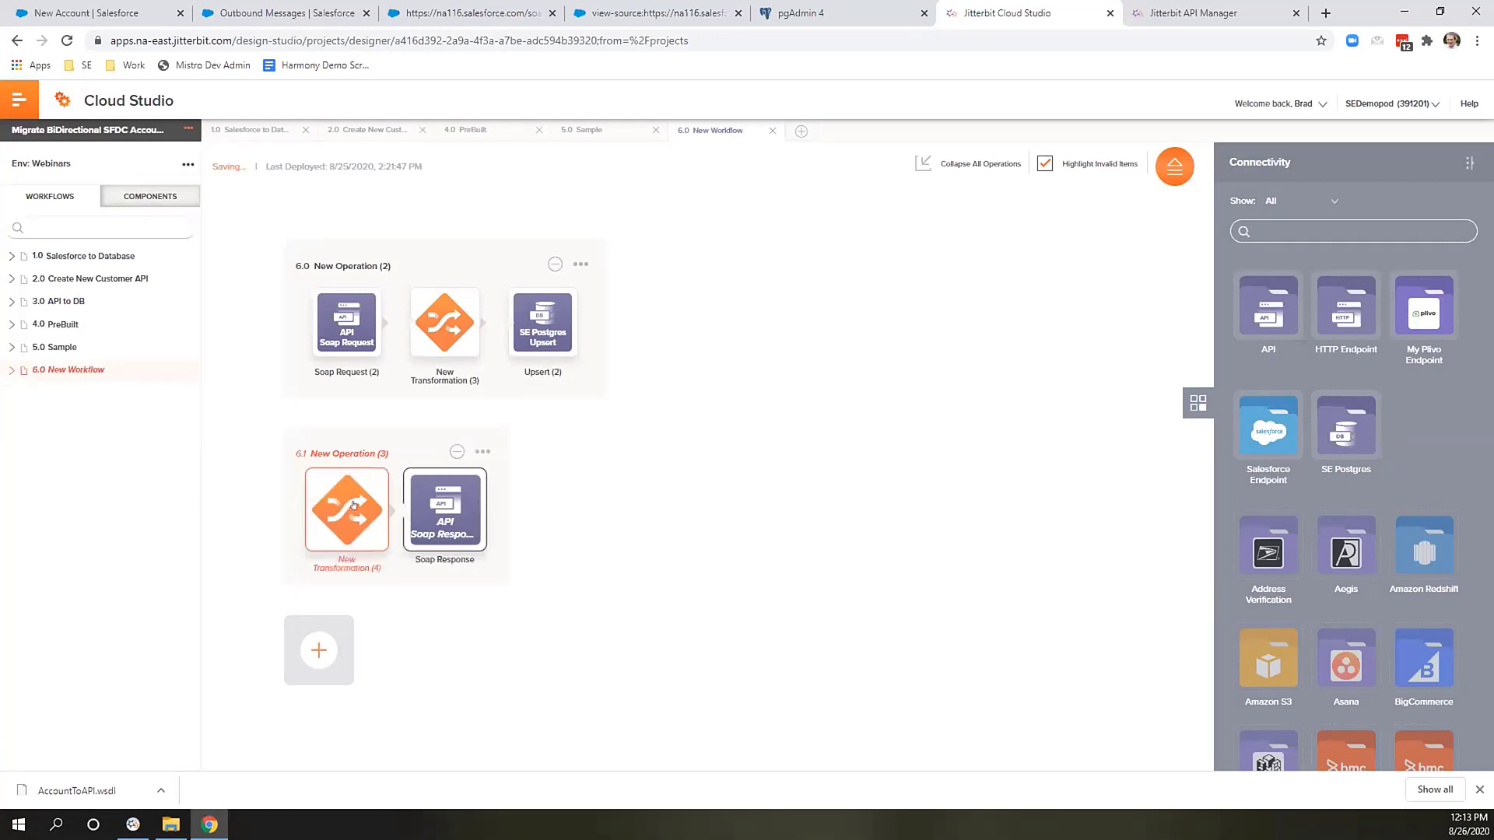
pyautogui.click(387, 518)
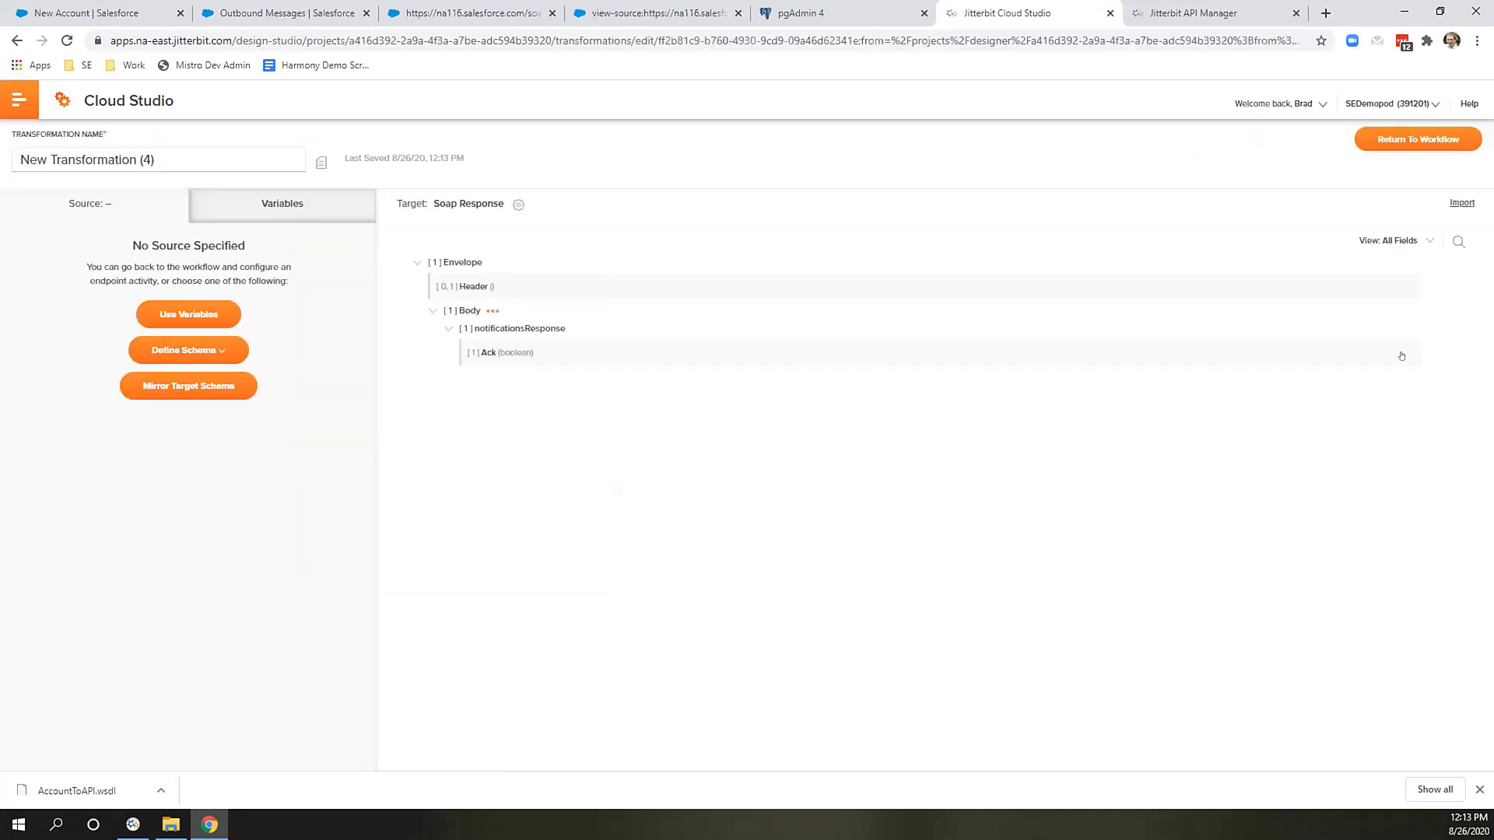
pyautogui.click(1406, 353)
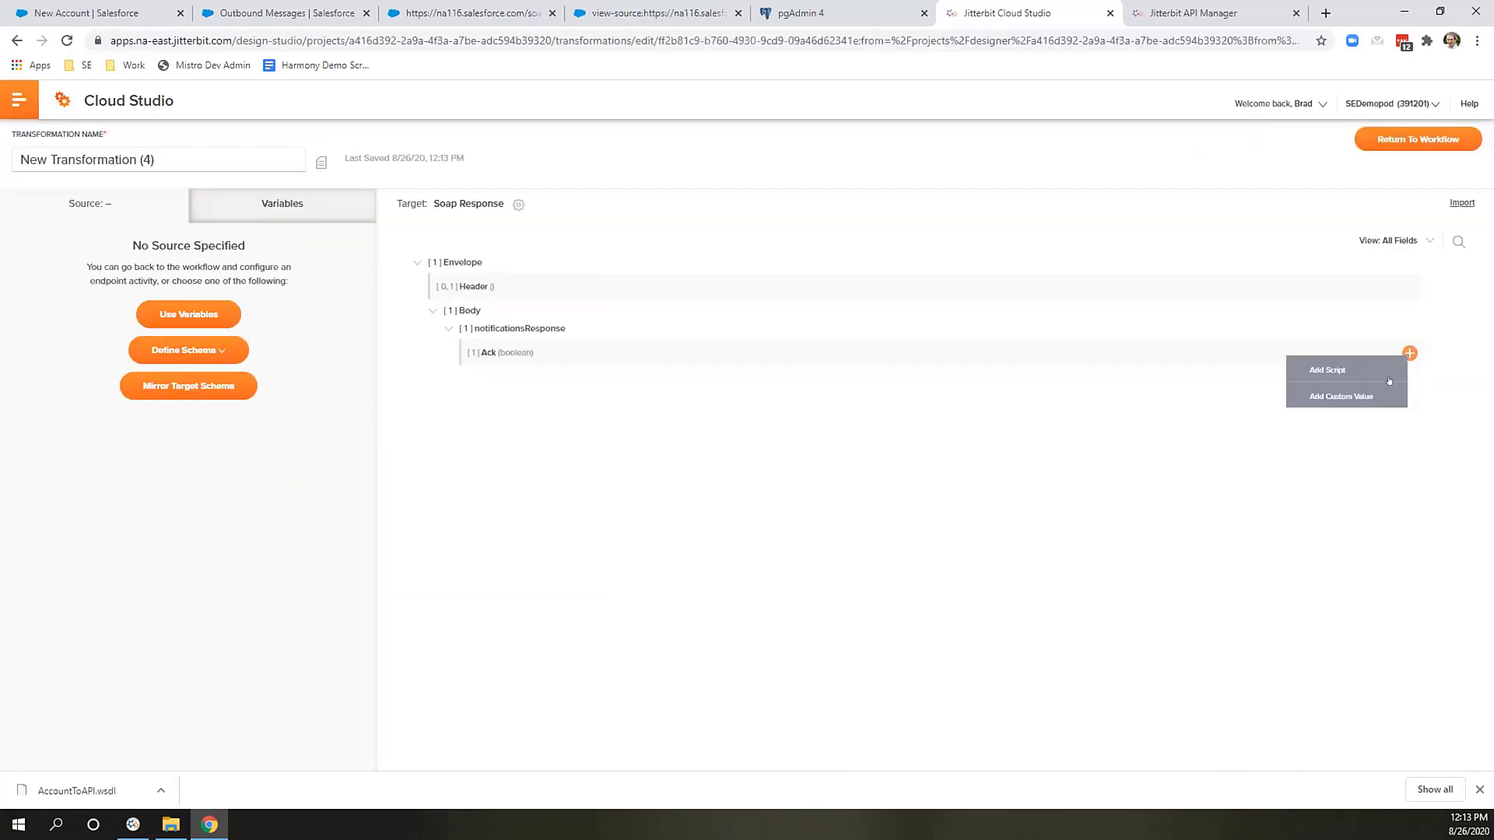
pyautogui.click(1339, 395)
pyautogui.write('true')
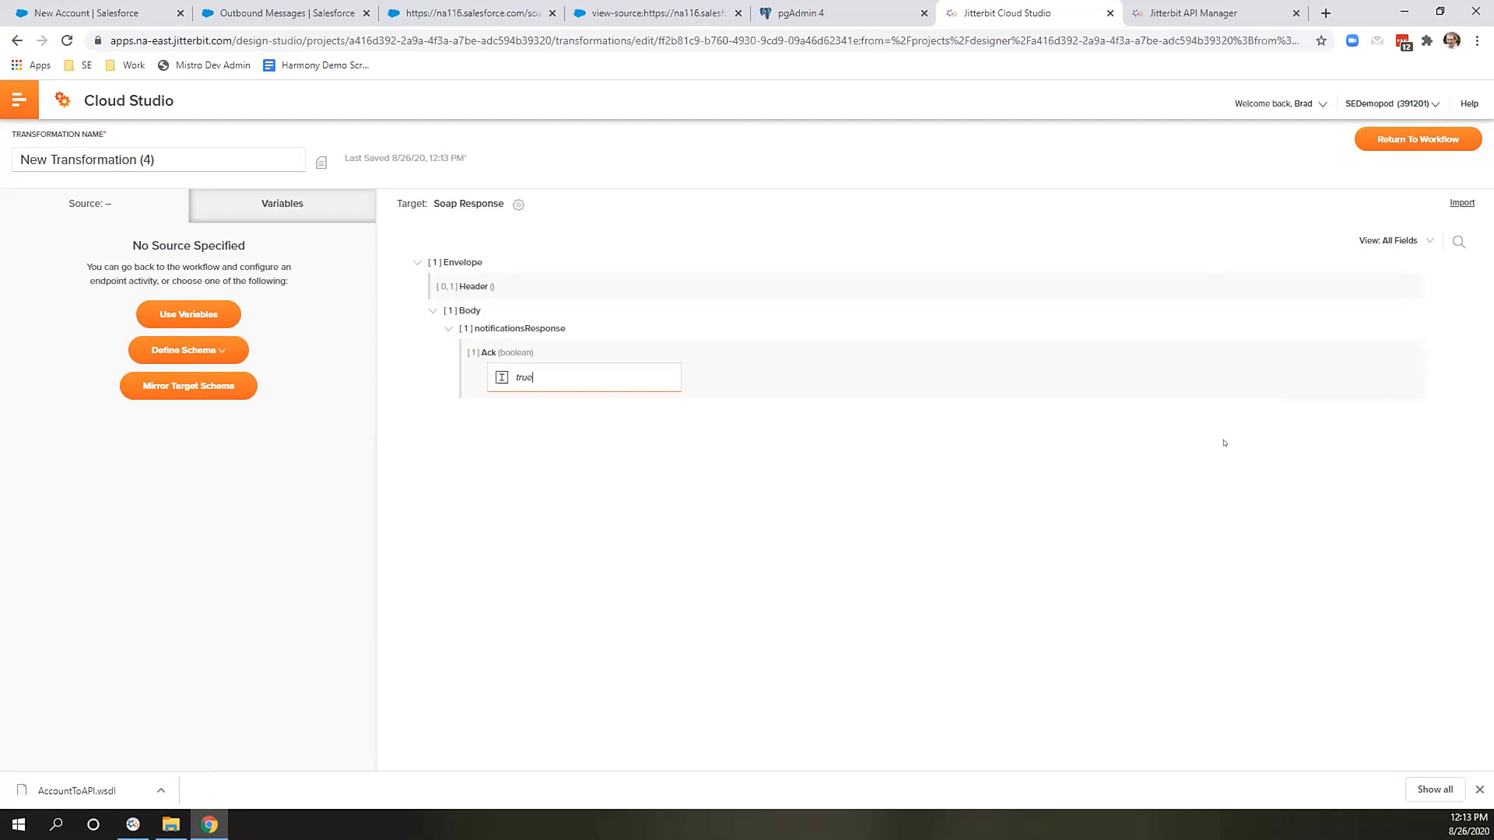
pyautogui.click(1253, 373)
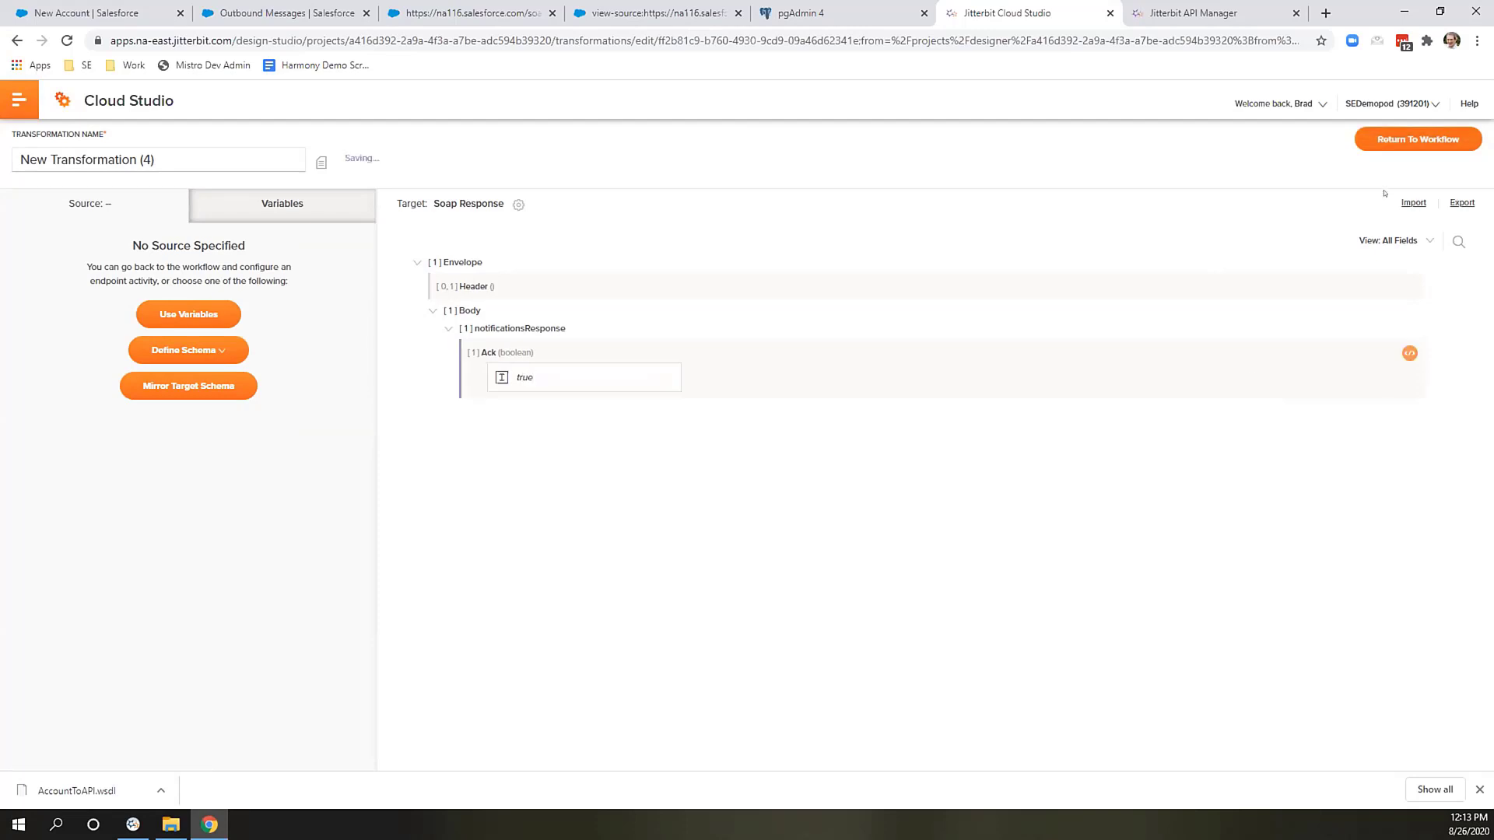
pyautogui.hotkey('alt', 'Left')
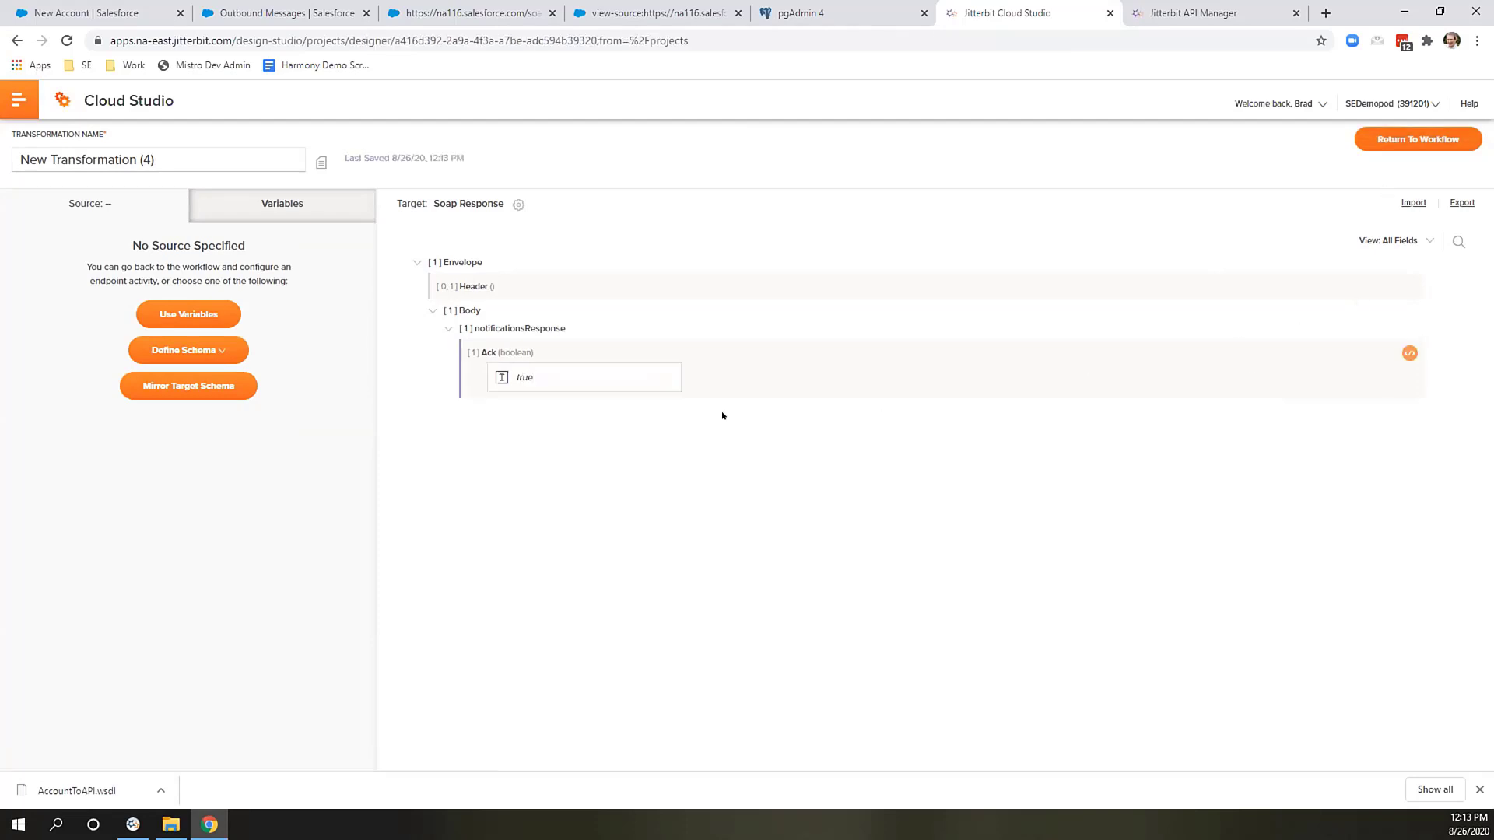
pyautogui.click(354, 453)
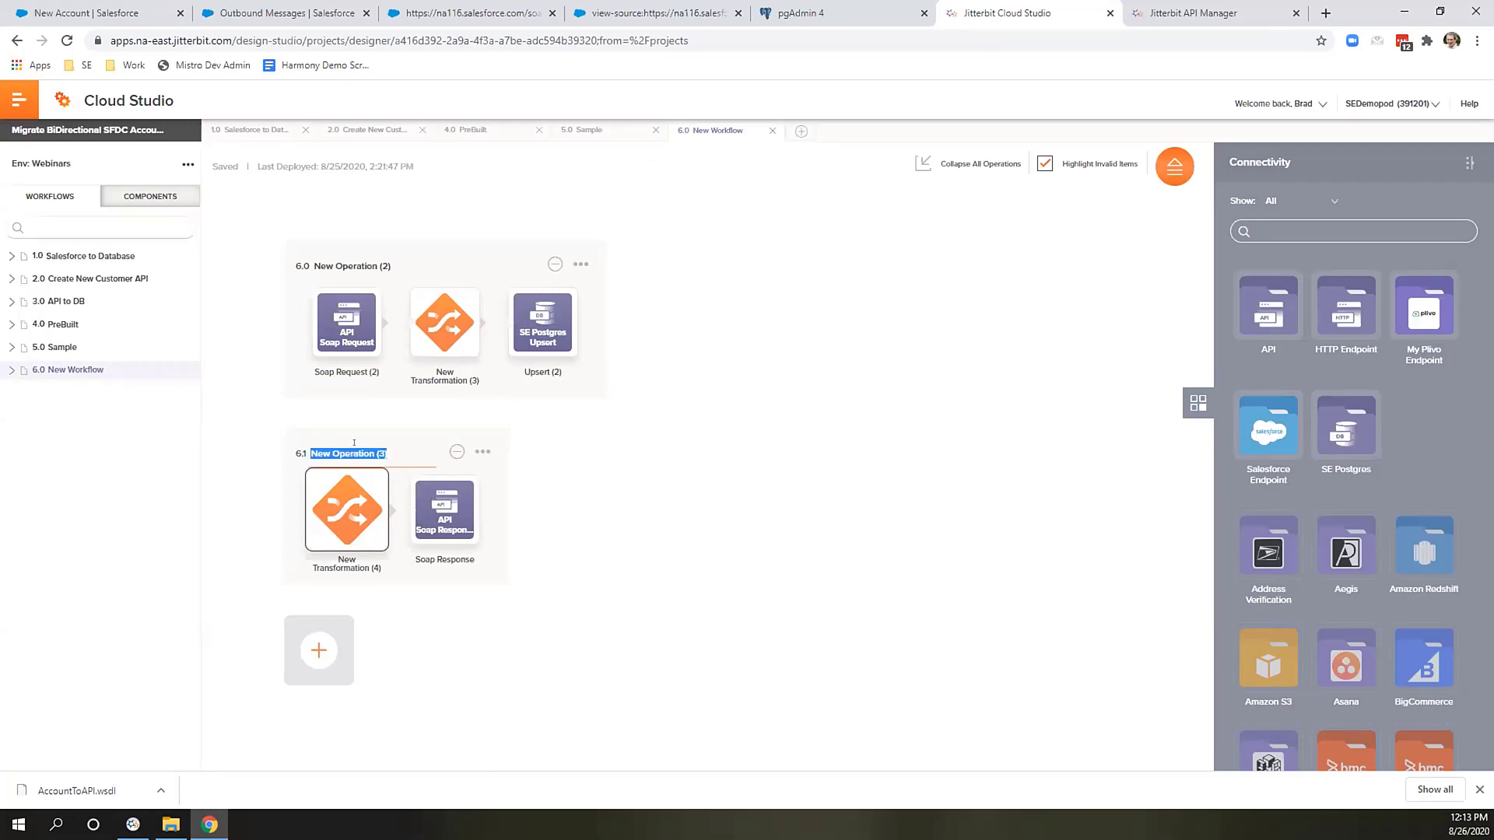
# Name operation 6.1 'Outbound Response' and operation 6.0 'SF Account Outbound'.
pyautogui.write('Outbound Response')
pyautogui.press('Return')
pyautogui.click(381, 264)
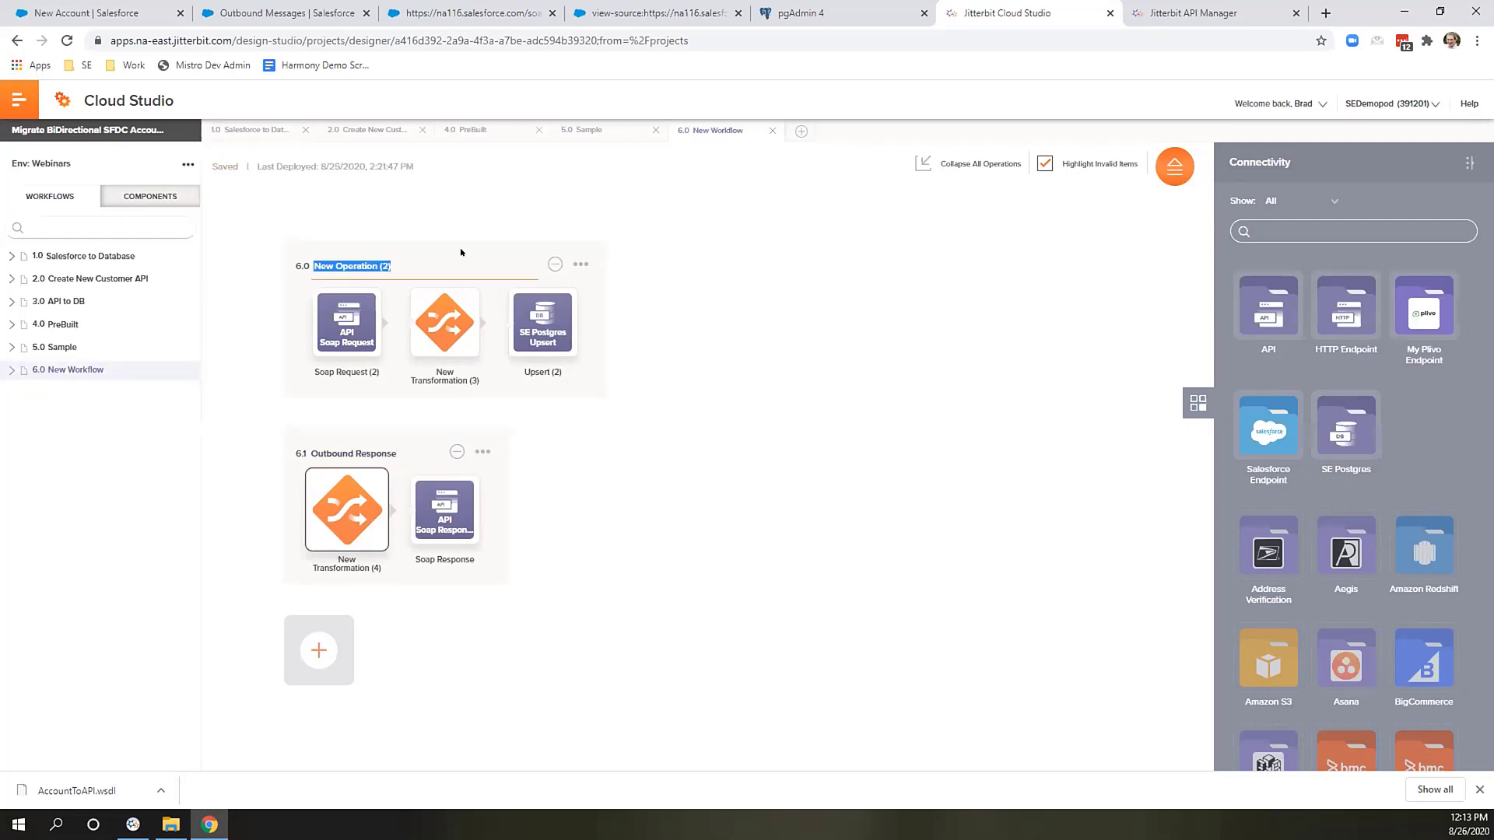
pyautogui.write('SF Account Outbound')
# Make SF Account Outbound run Outbound Response on success, then deploy it.
pyautogui.click(580, 263)
pyautogui.click(622, 274)
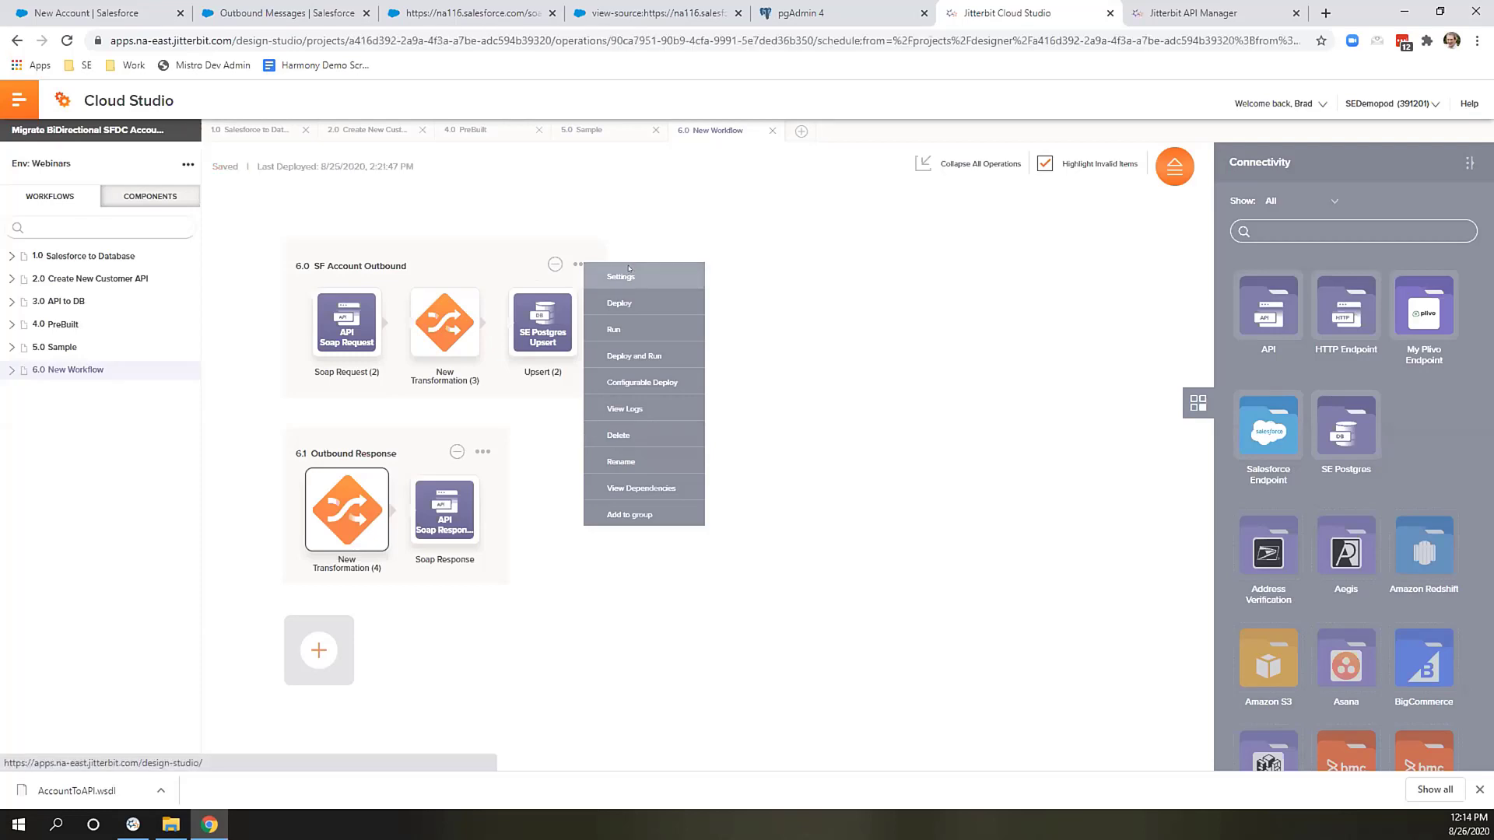
pyautogui.click(664, 242)
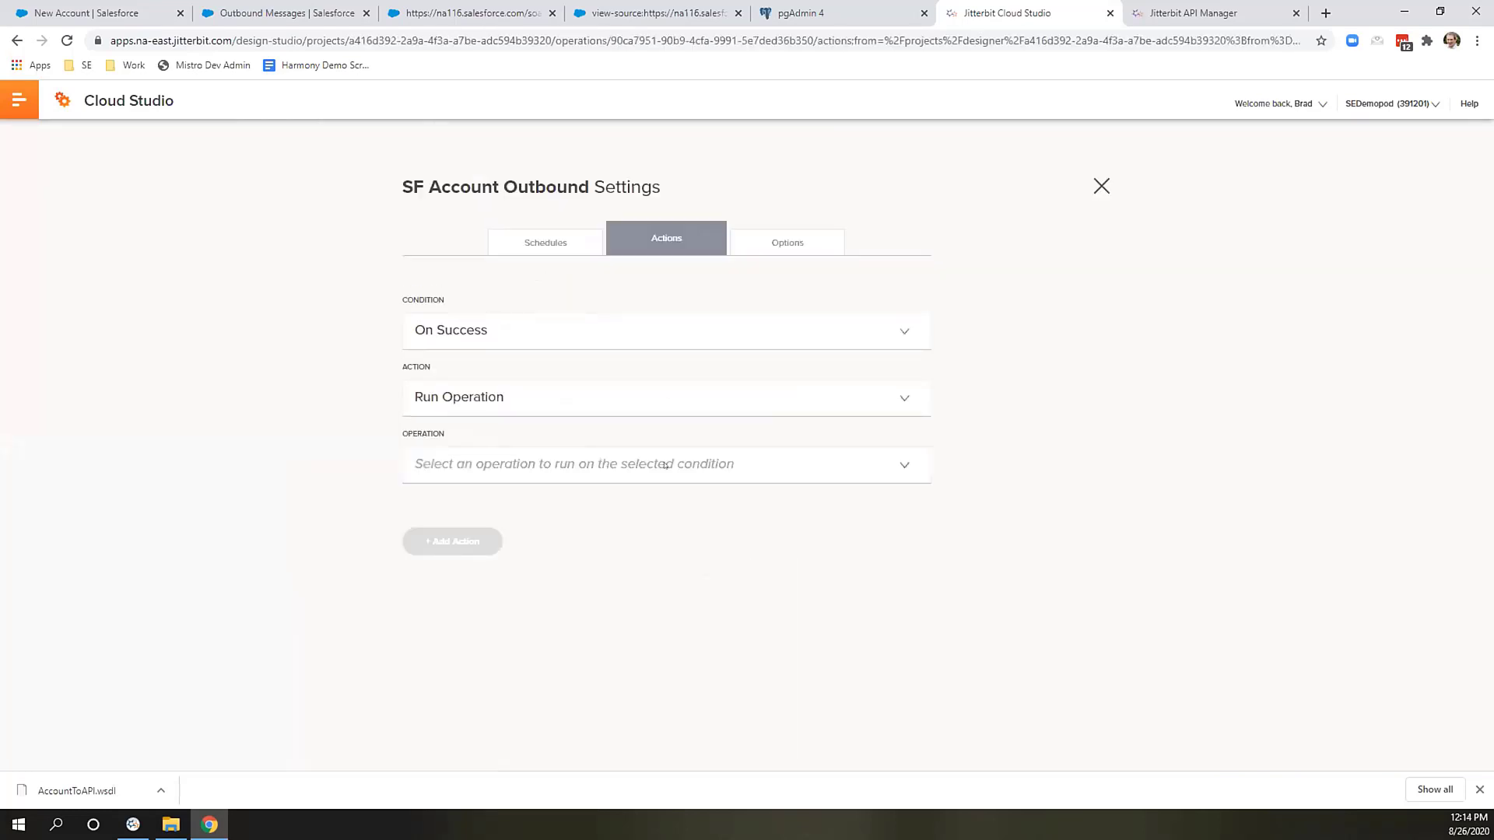
pyautogui.click(665, 465)
pyautogui.click(593, 583)
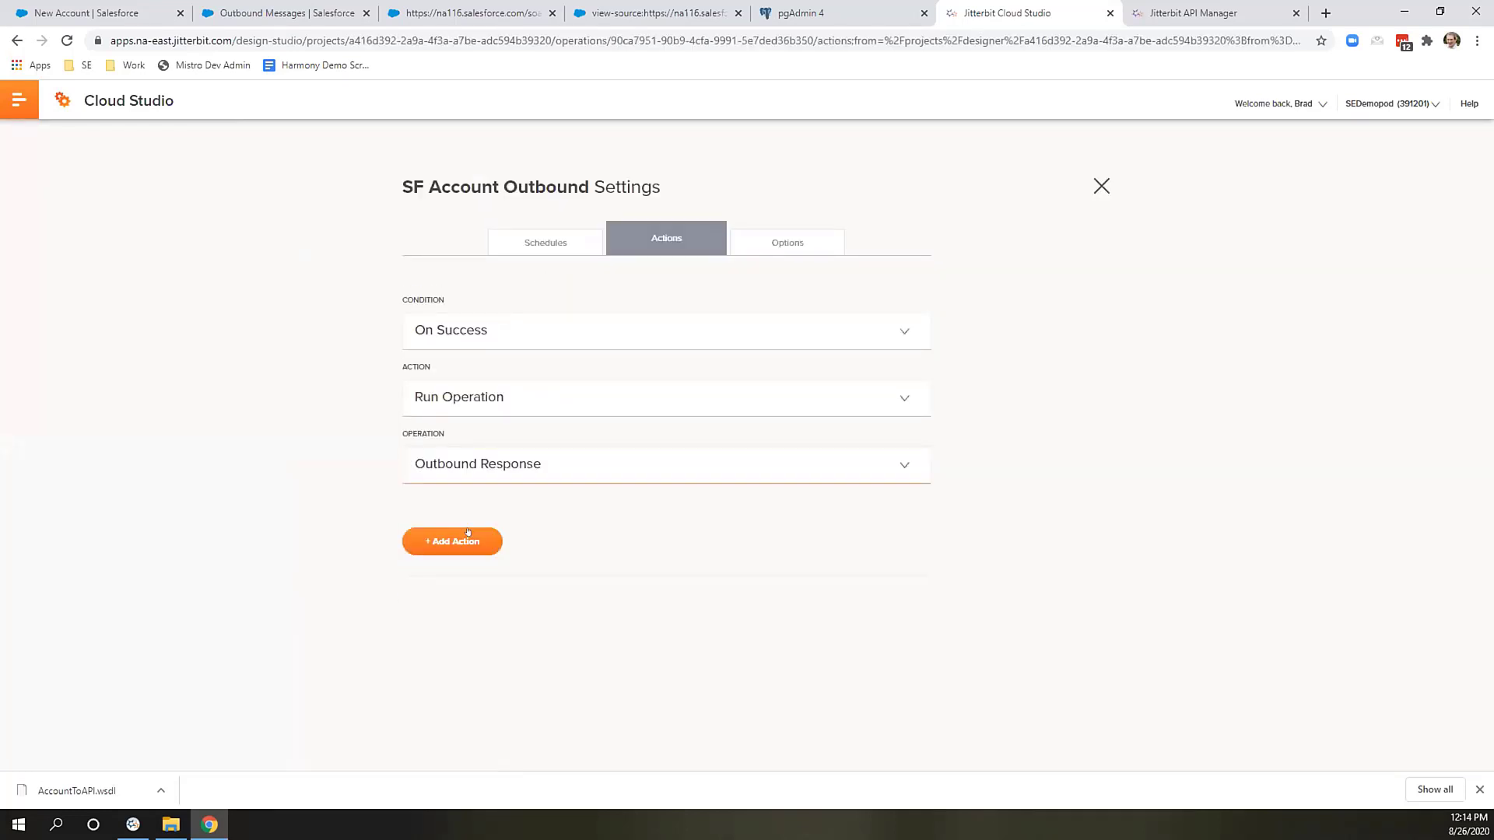
pyautogui.click(467, 532)
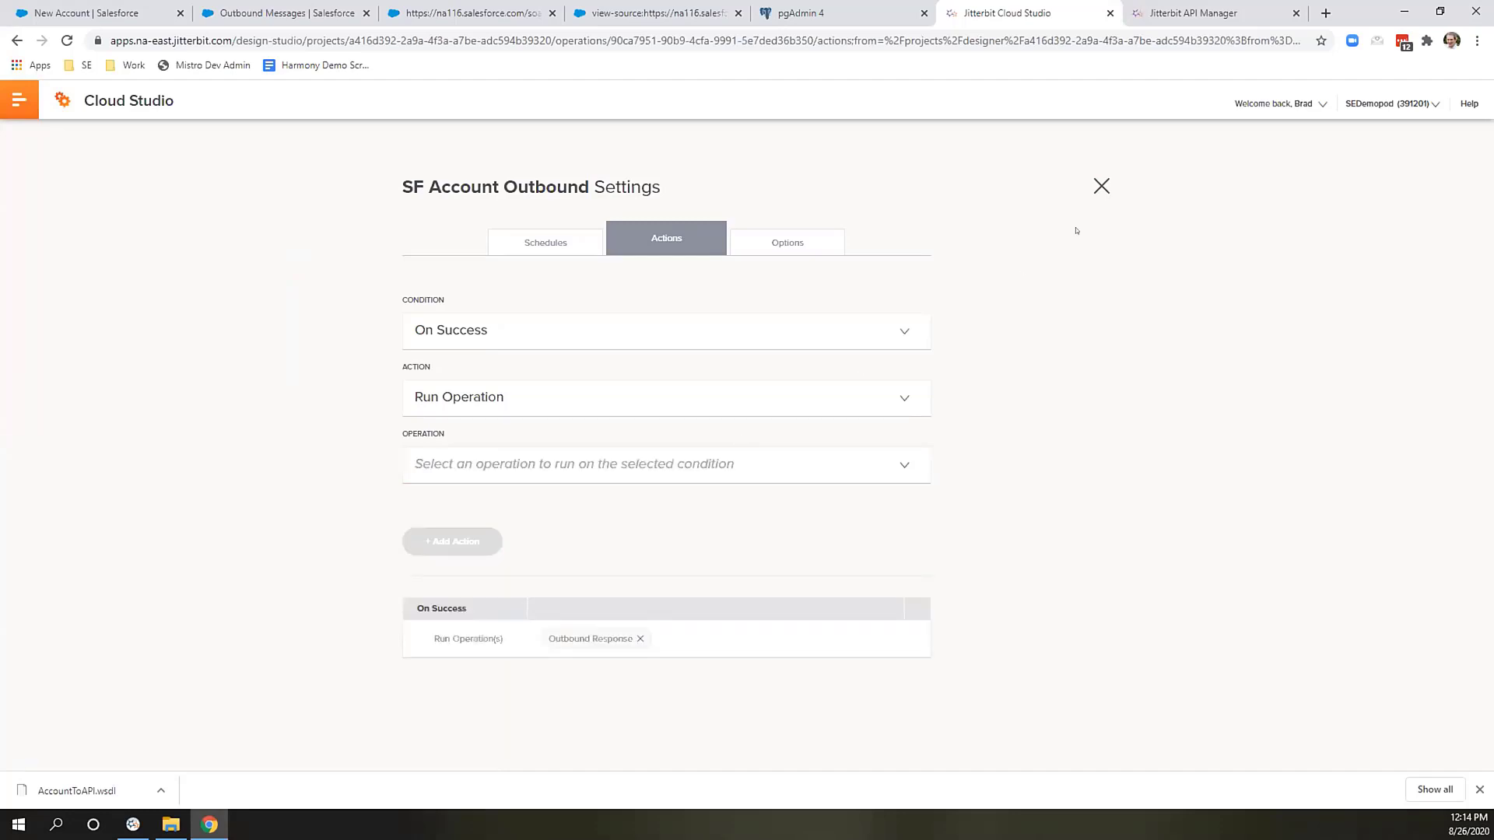
pyautogui.click(1100, 186)
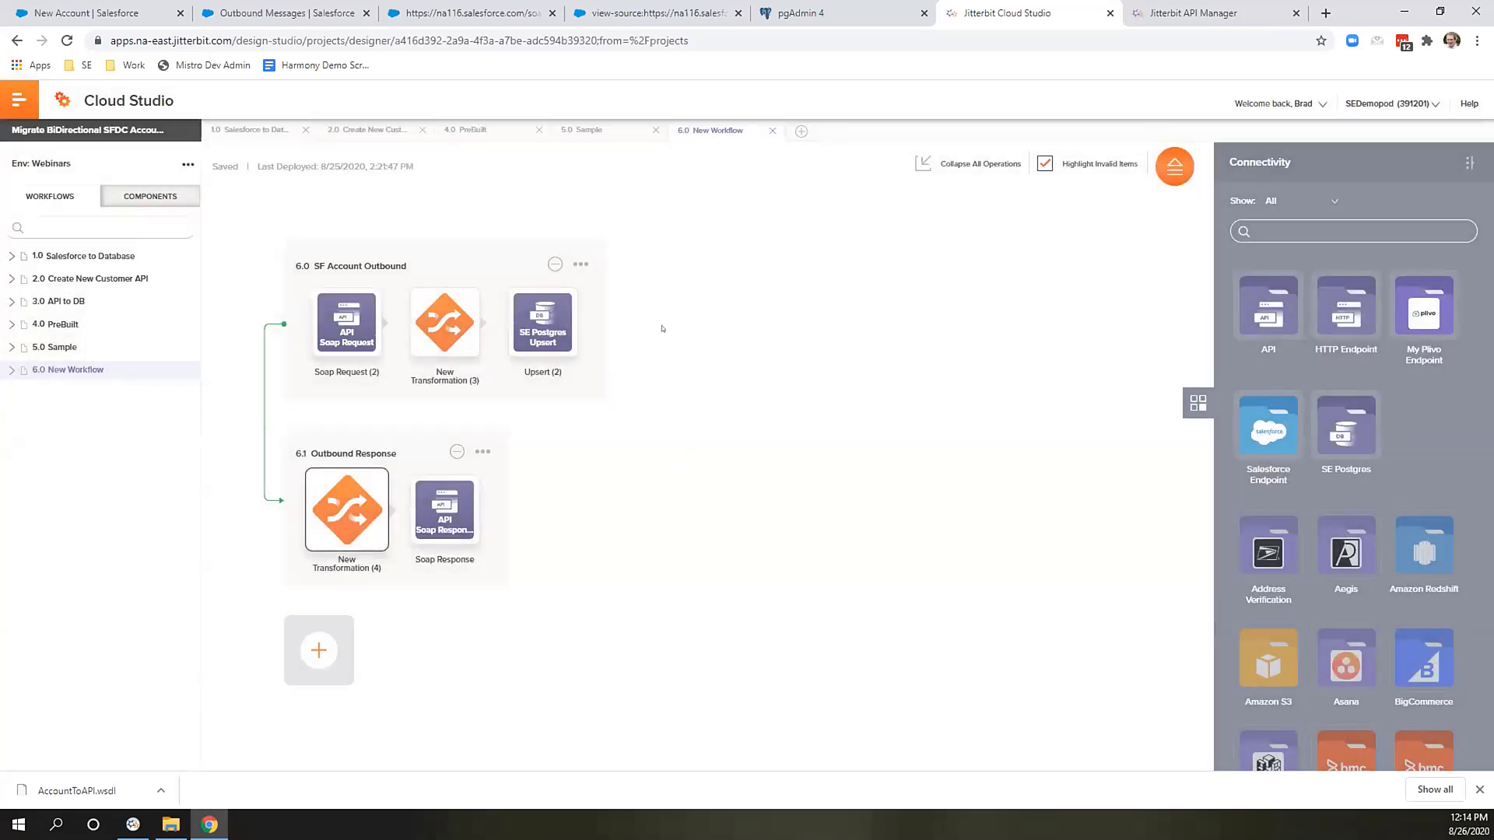
pyautogui.click(579, 265)
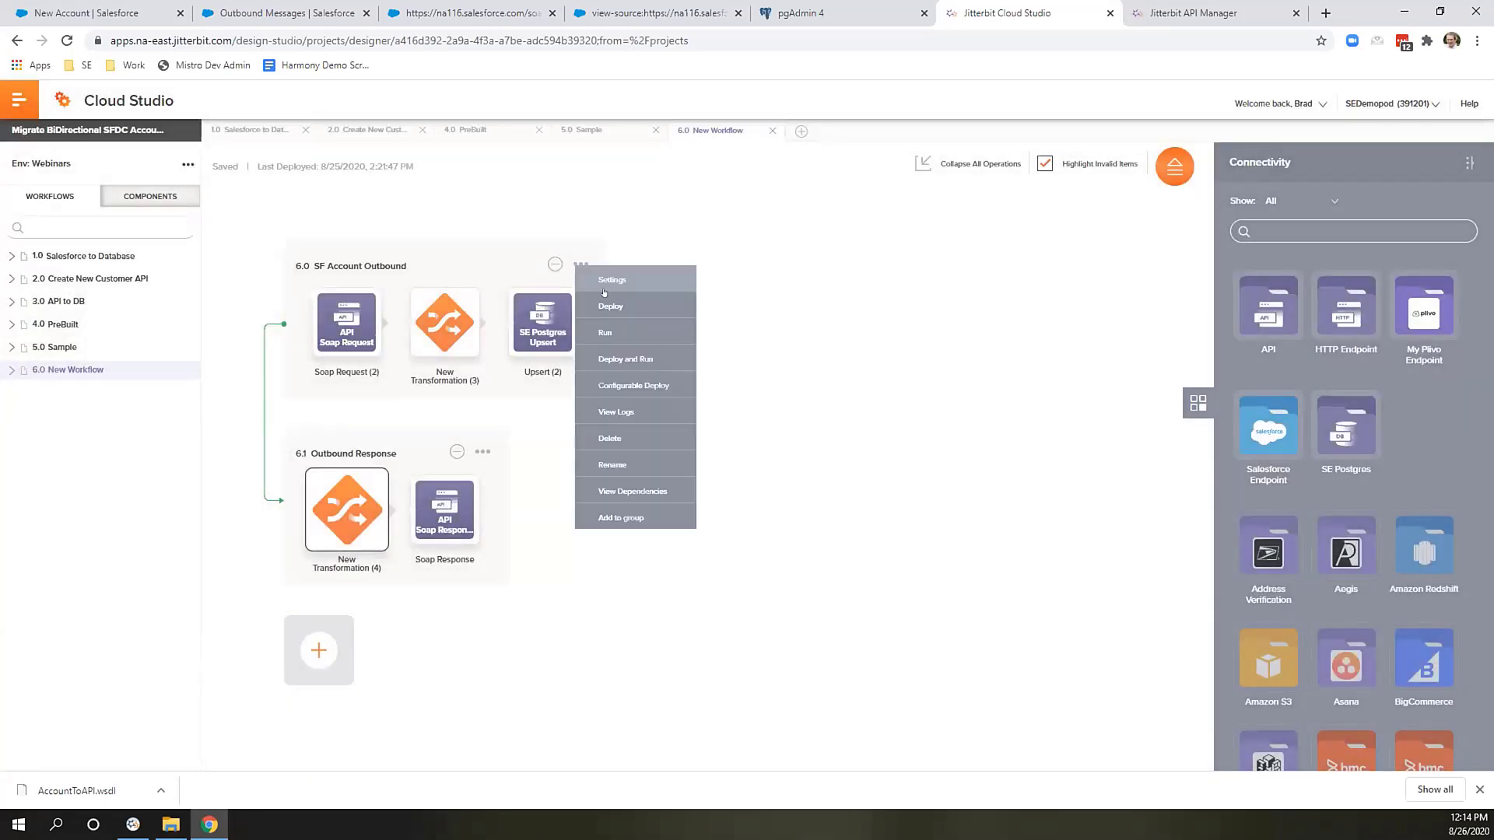
pyautogui.click(611, 305)
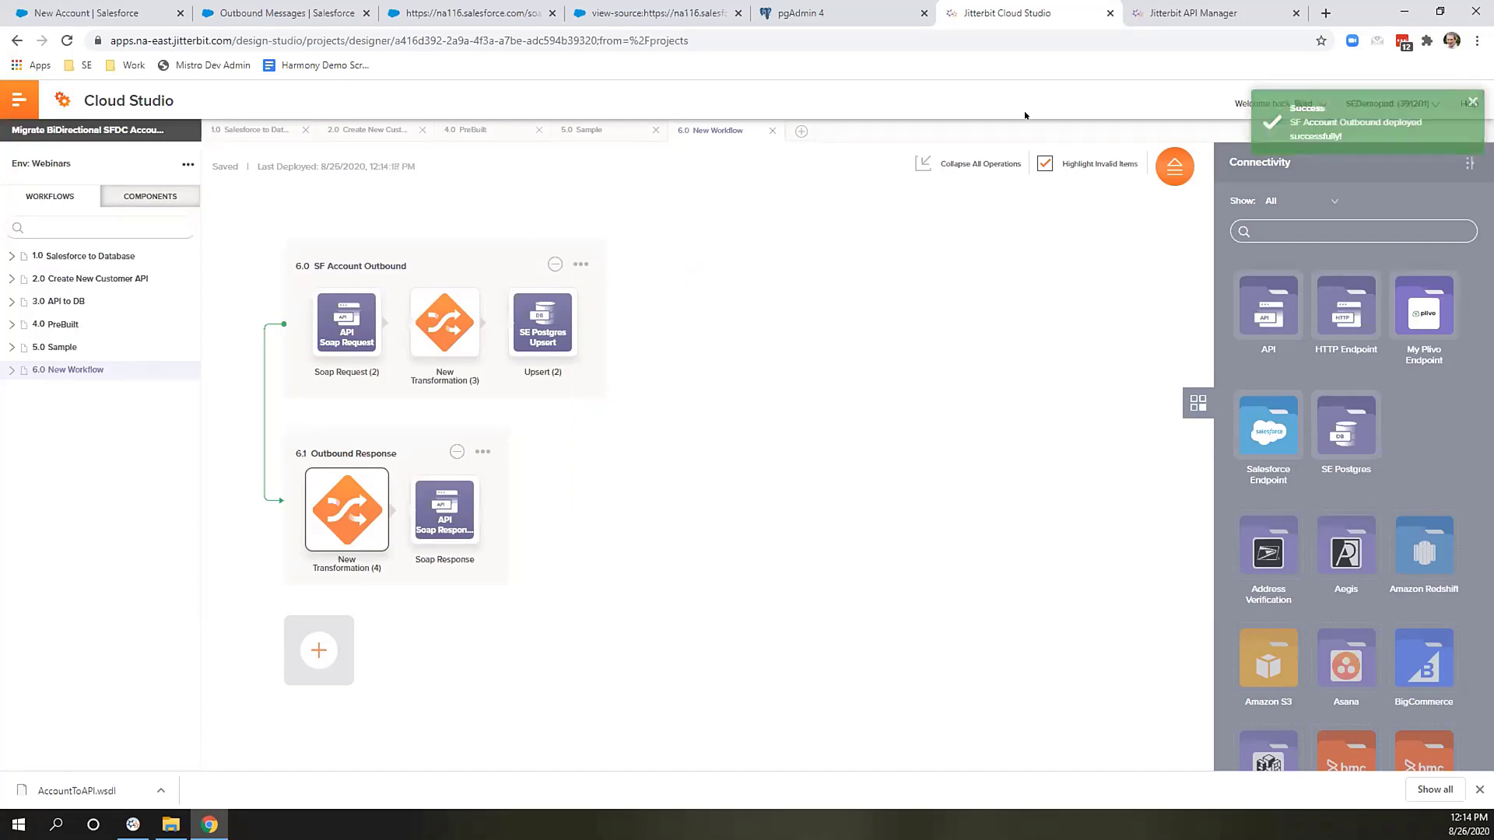
# In API Manager, create a new API named SFOutboundAccount in the Webinars environment, version 1.
pyautogui.click(1195, 14)
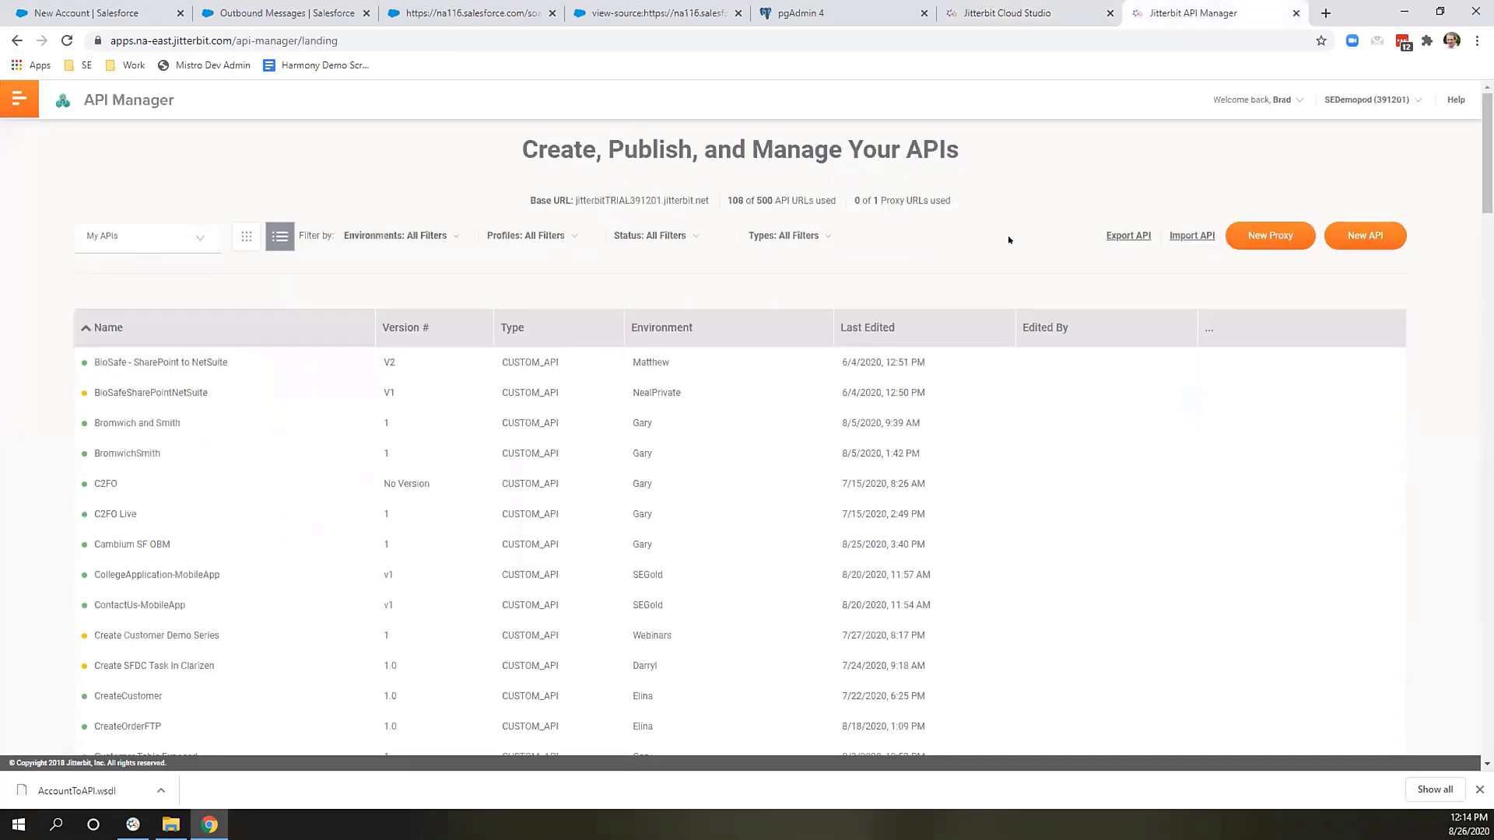
pyautogui.click(1351, 242)
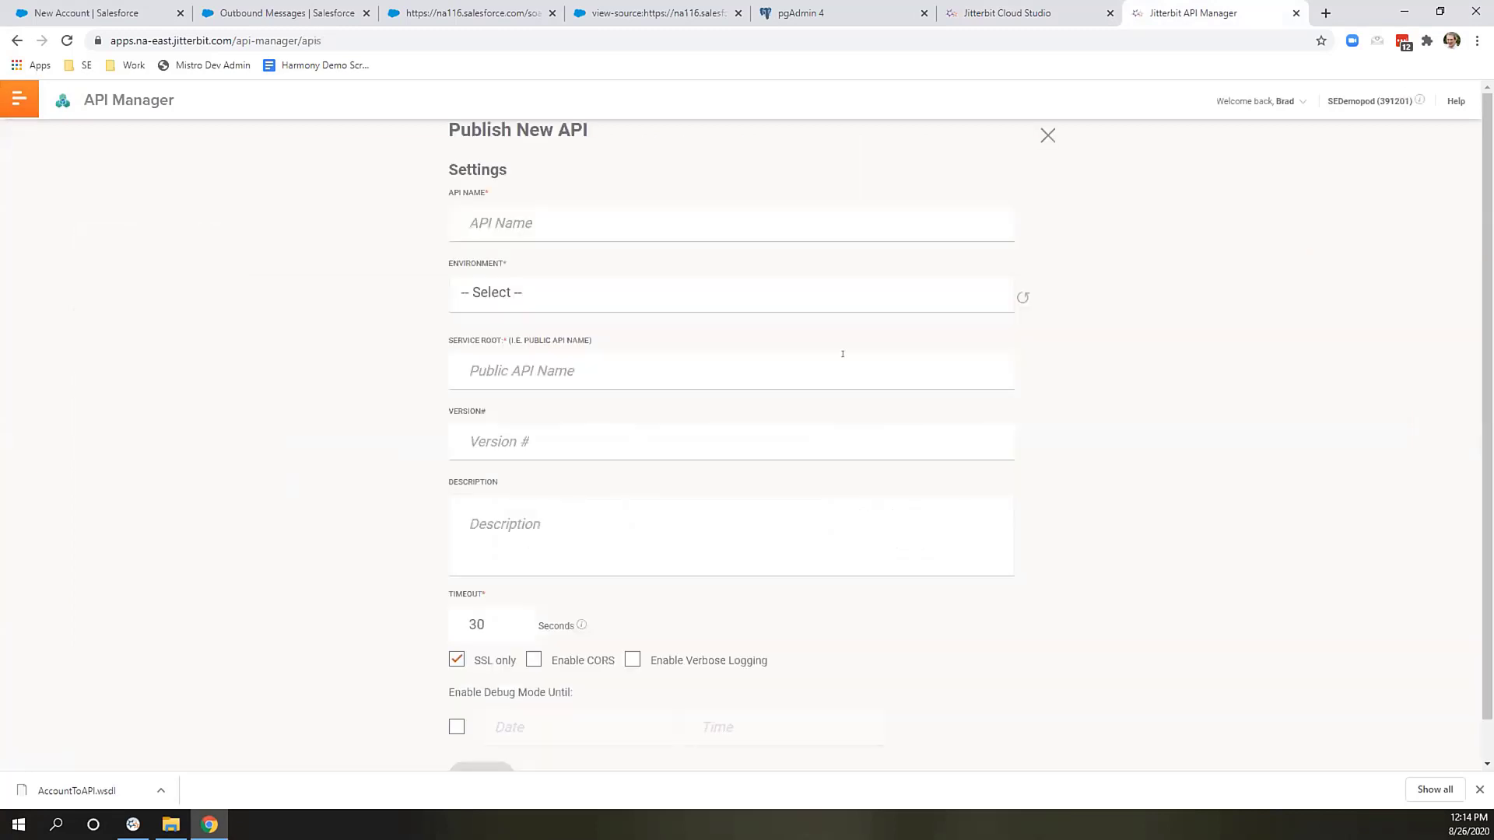
pyautogui.click(719, 222)
pyautogui.write('SF')
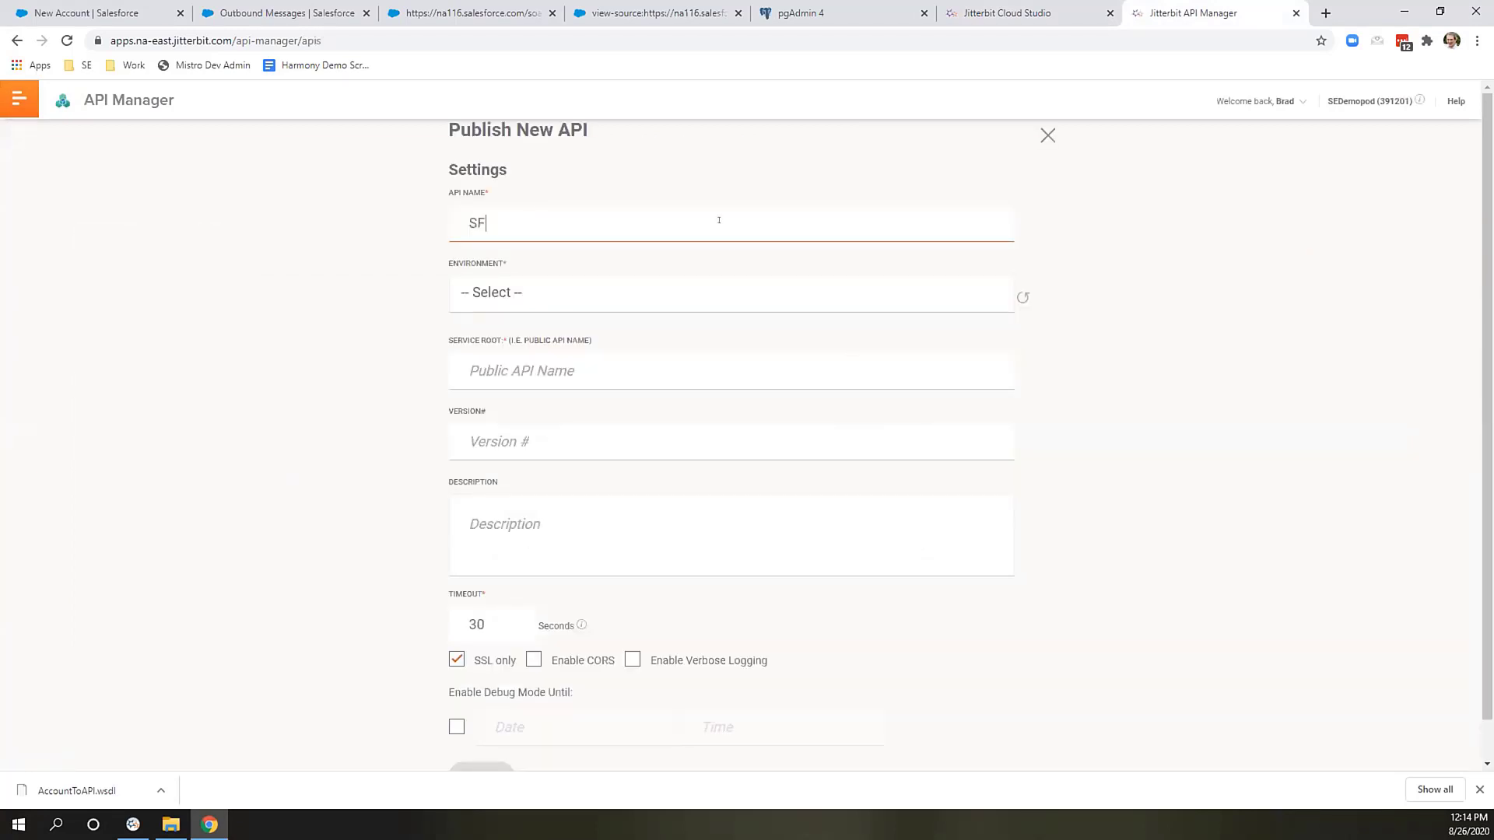
pyautogui.write('OutboundAccount')
pyautogui.click(654, 294)
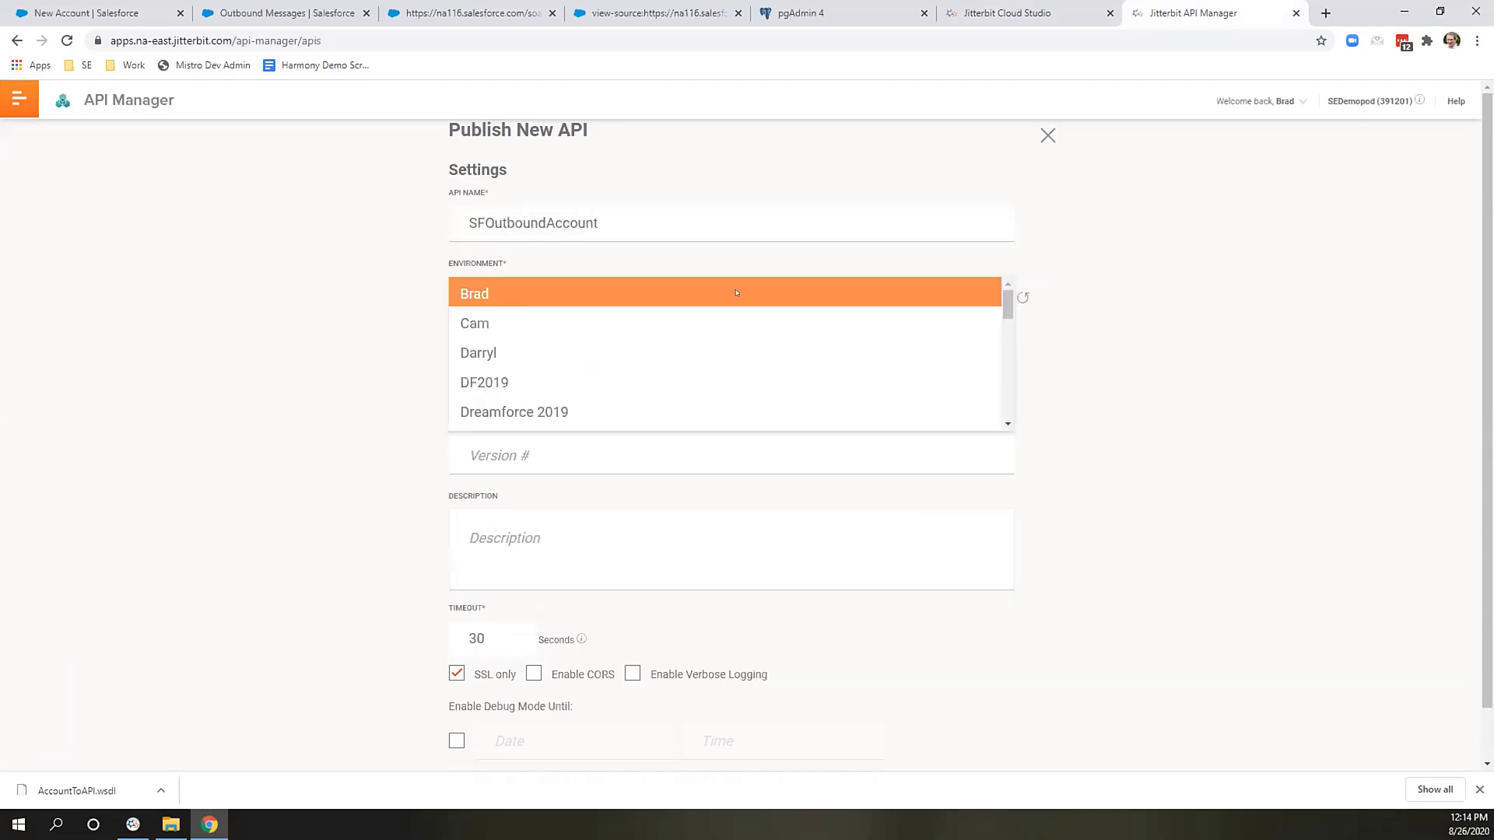
pyautogui.scroll(-3, 715, 350)
pyautogui.scroll(-5, 685, 373)
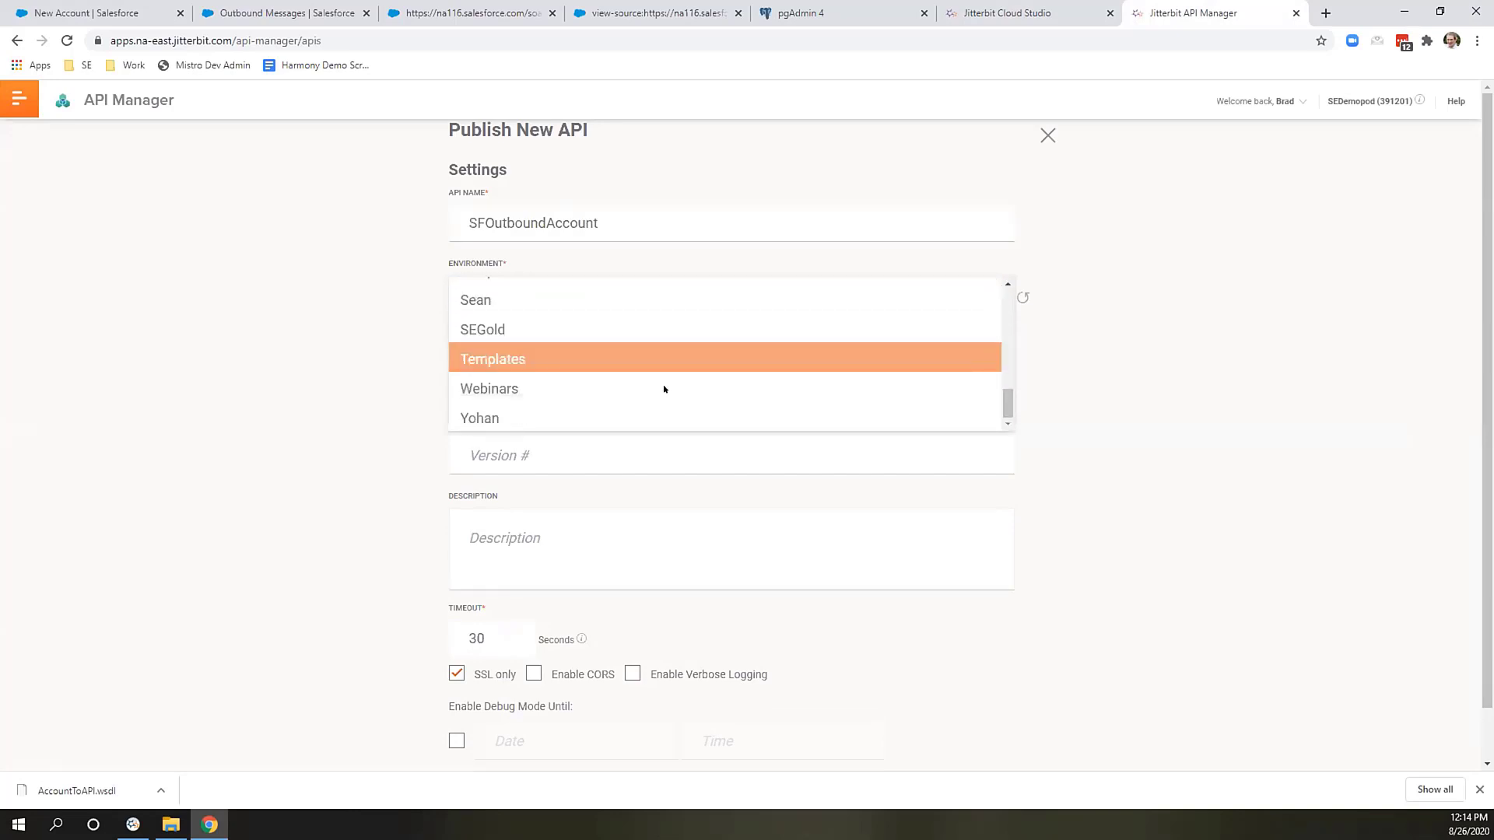
pyautogui.click(646, 386)
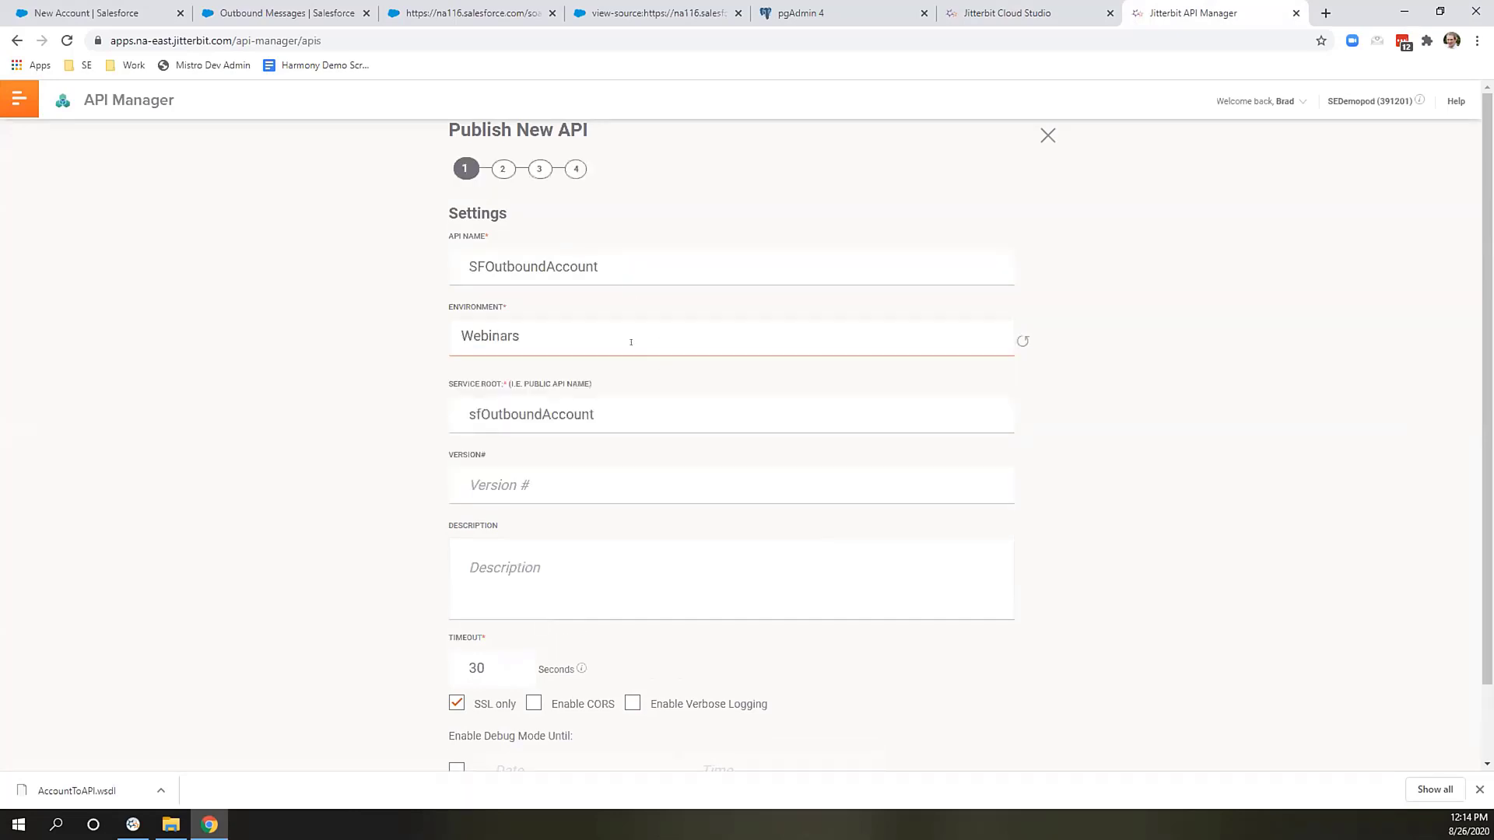
pyautogui.scroll(-1, 631, 342)
pyautogui.click(627, 407)
pyautogui.write('1')
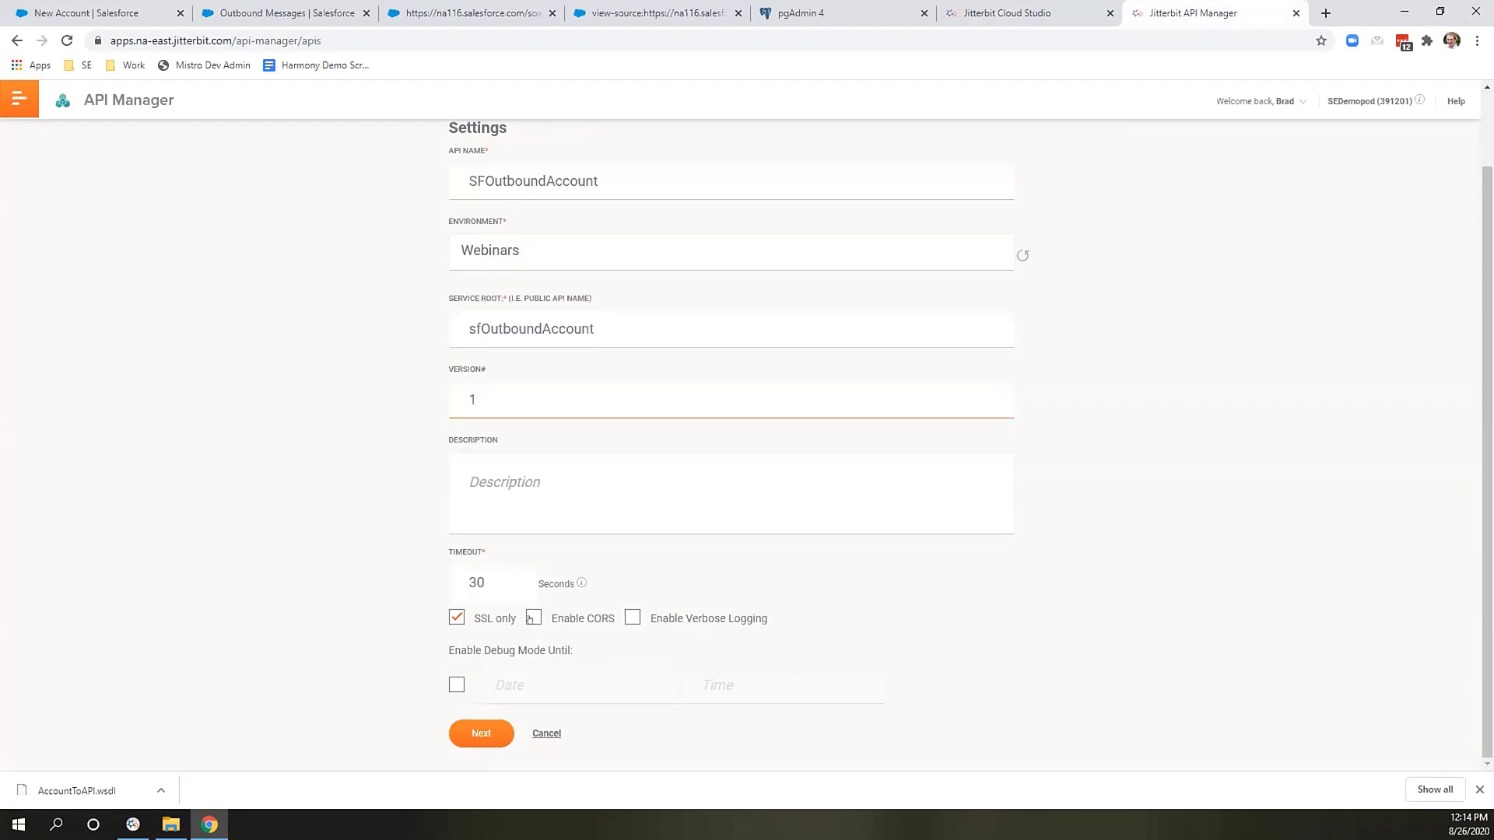
# Enable verbose logging and debug mode, then continue to operation assignment.
pyautogui.click(634, 617)
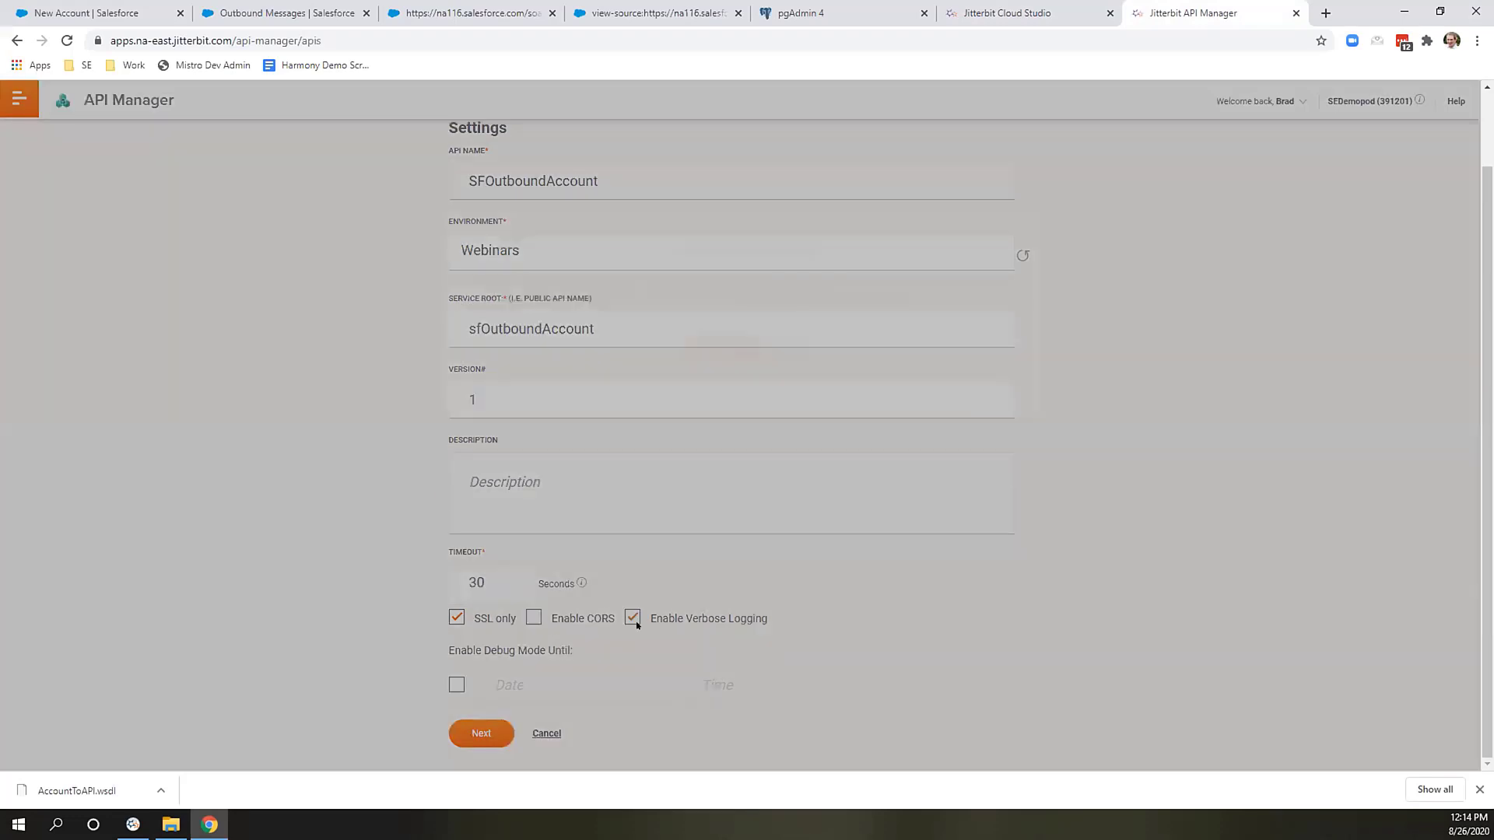
pyautogui.click(721, 458)
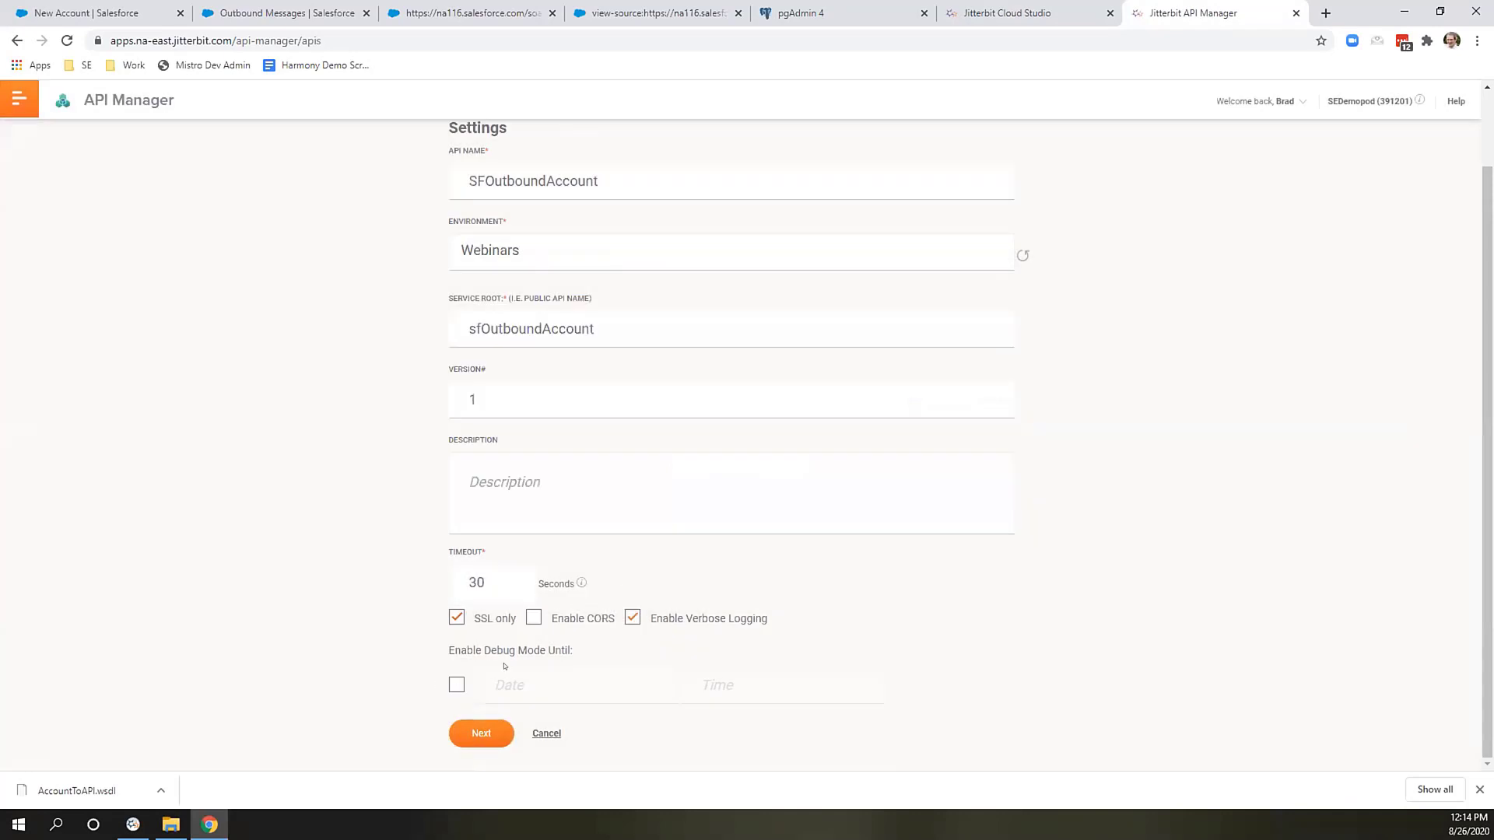
pyautogui.click(457, 684)
pyautogui.click(709, 480)
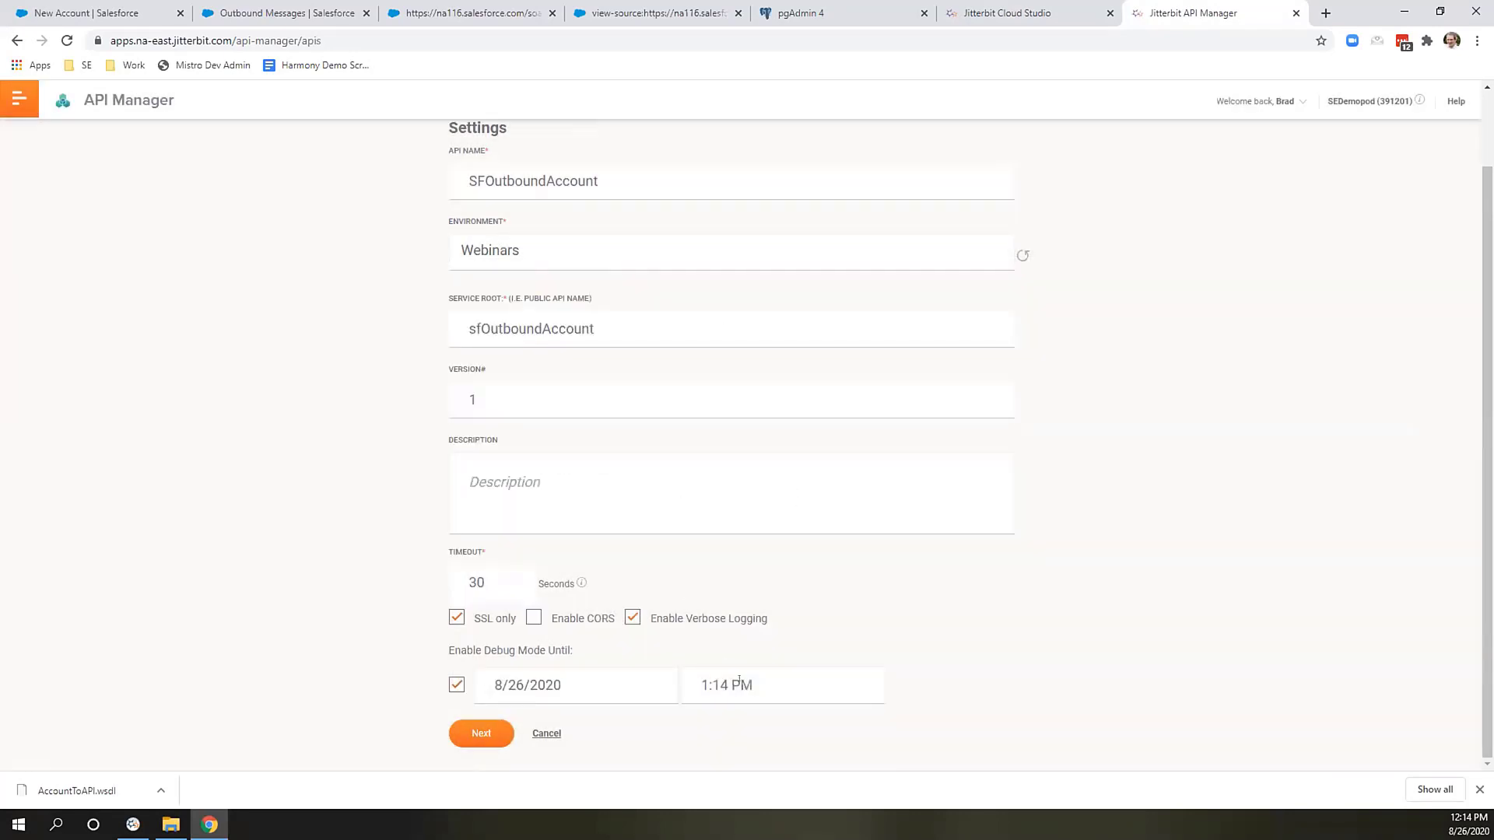
pyautogui.click(470, 734)
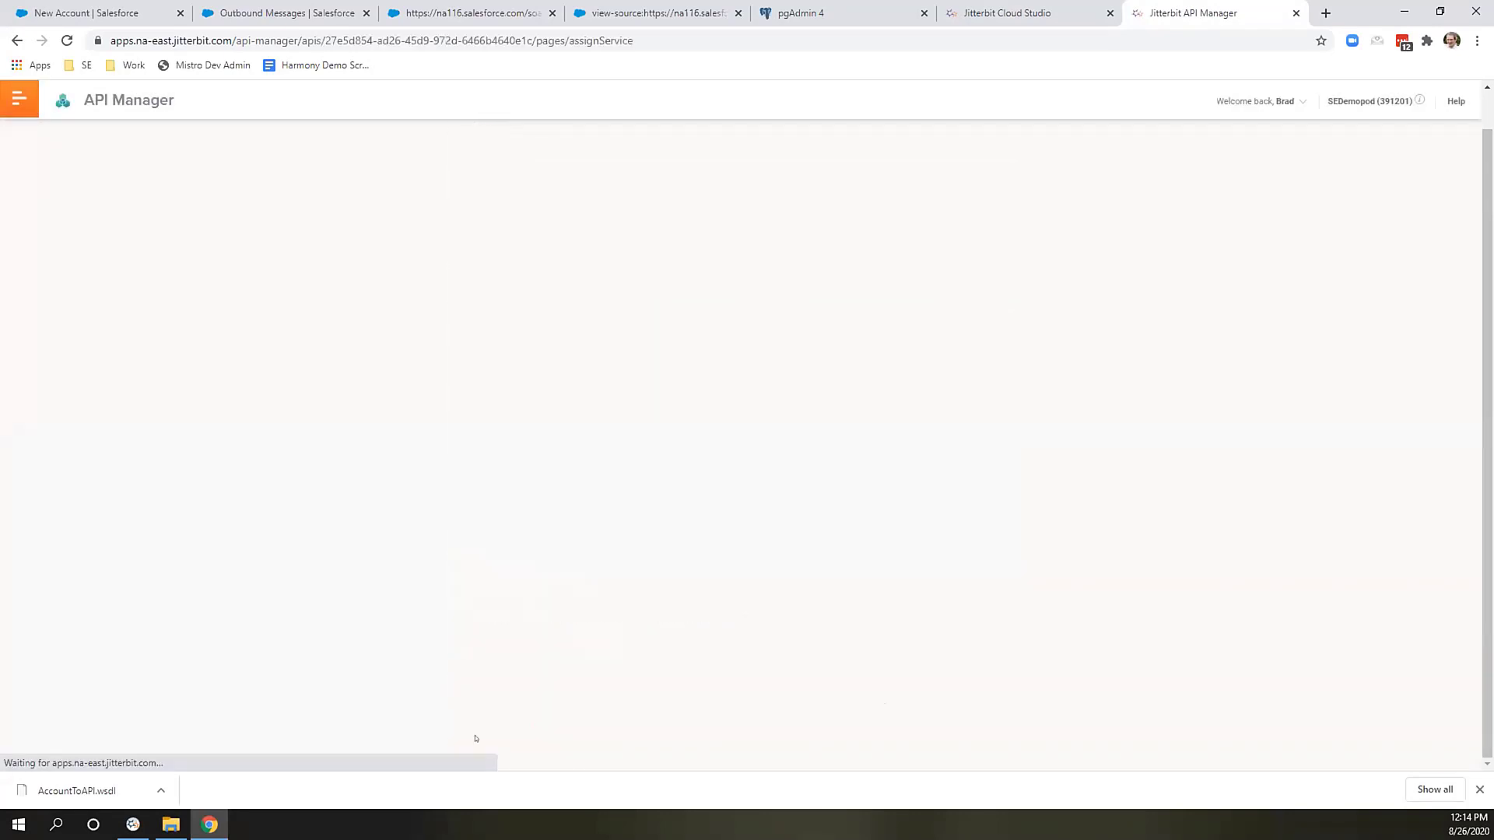
# Select project Migrate BiDirectional SFDC Accounts to DB and its SF Account Outbound operation.
pyautogui.click(630, 287)
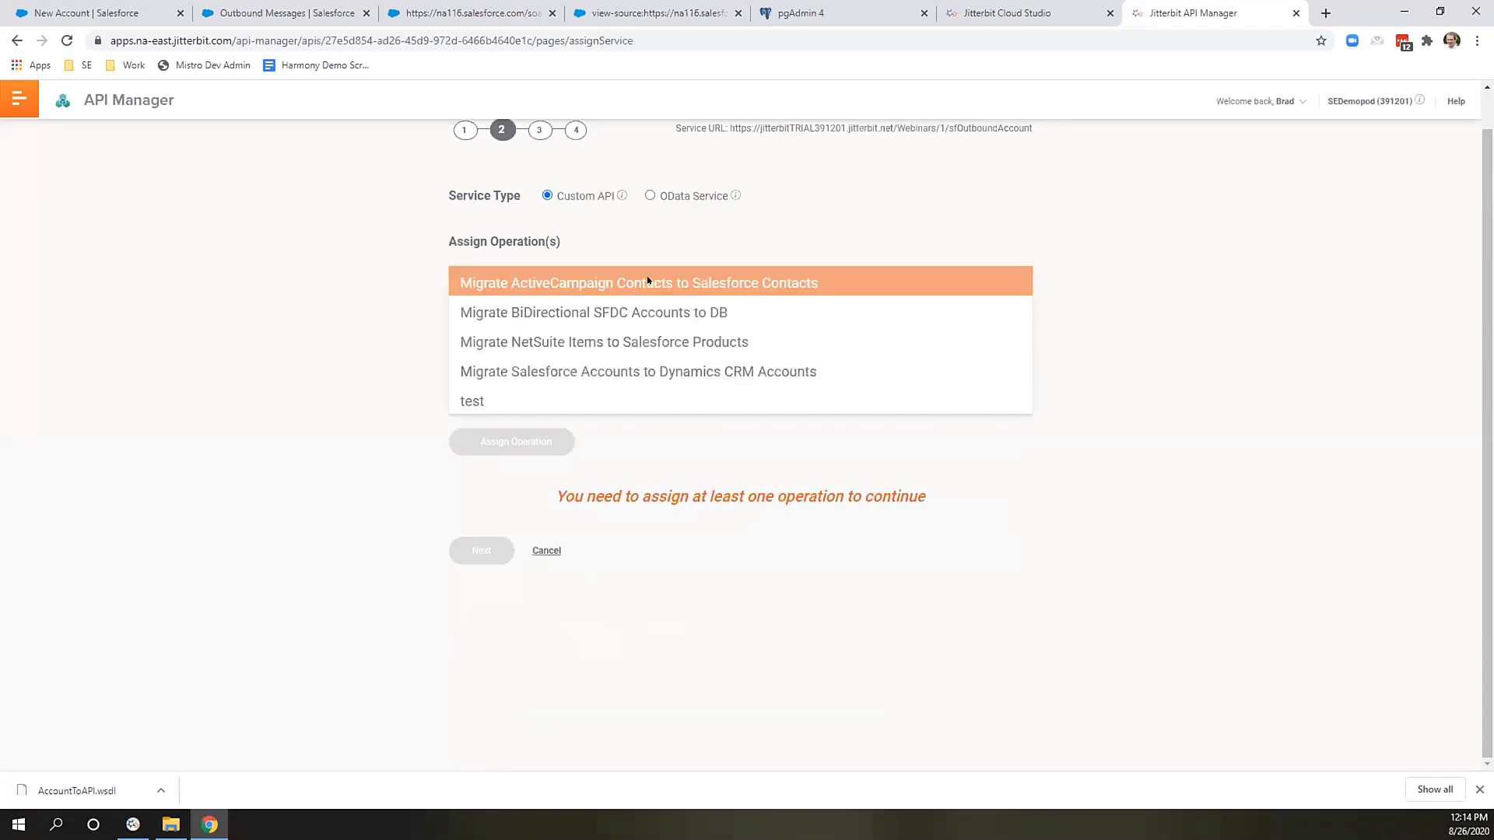
pyautogui.click(647, 312)
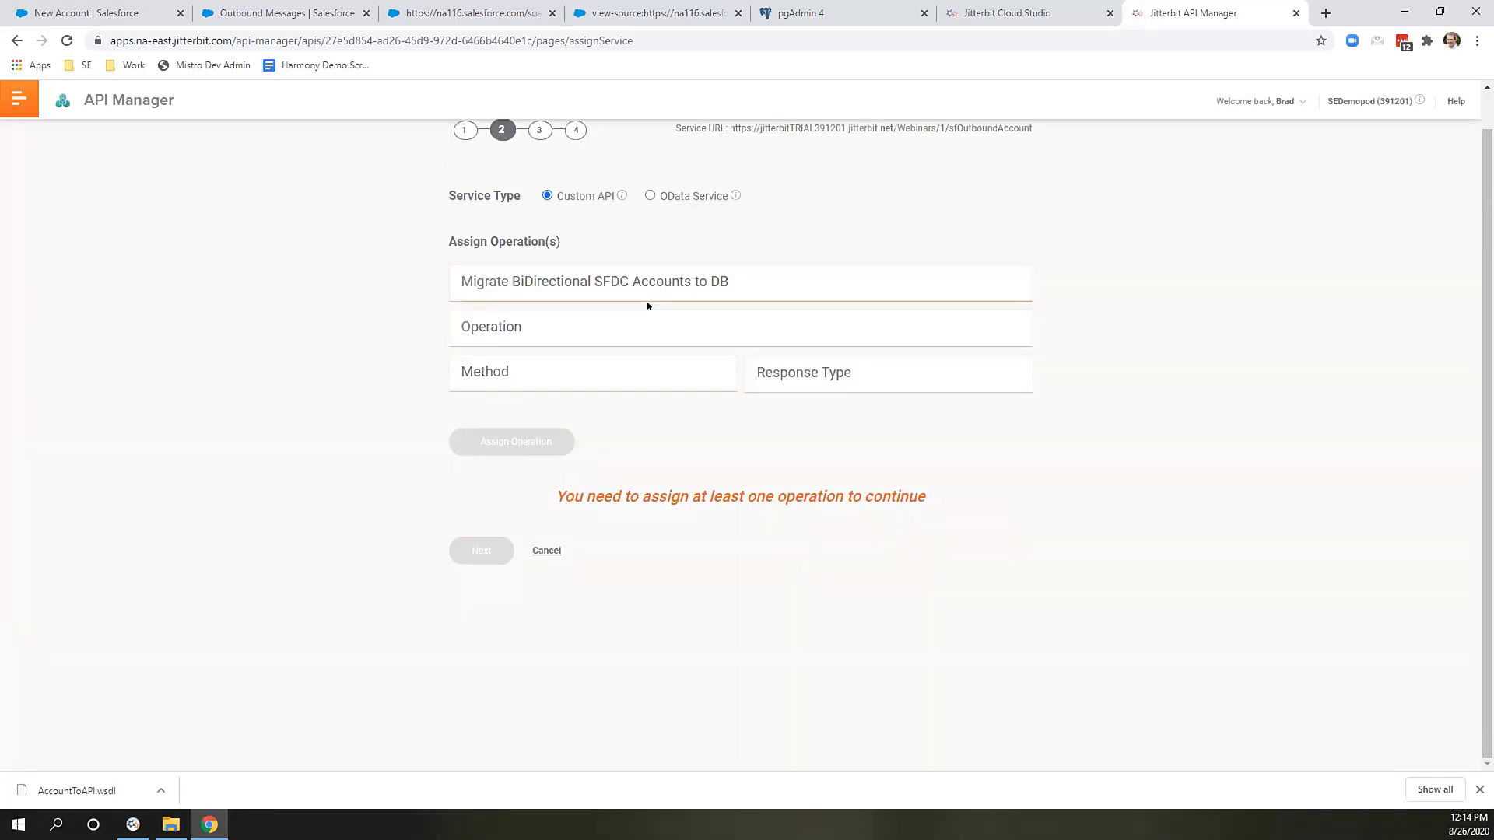
pyautogui.click(649, 326)
pyautogui.scroll(-5, 640, 341)
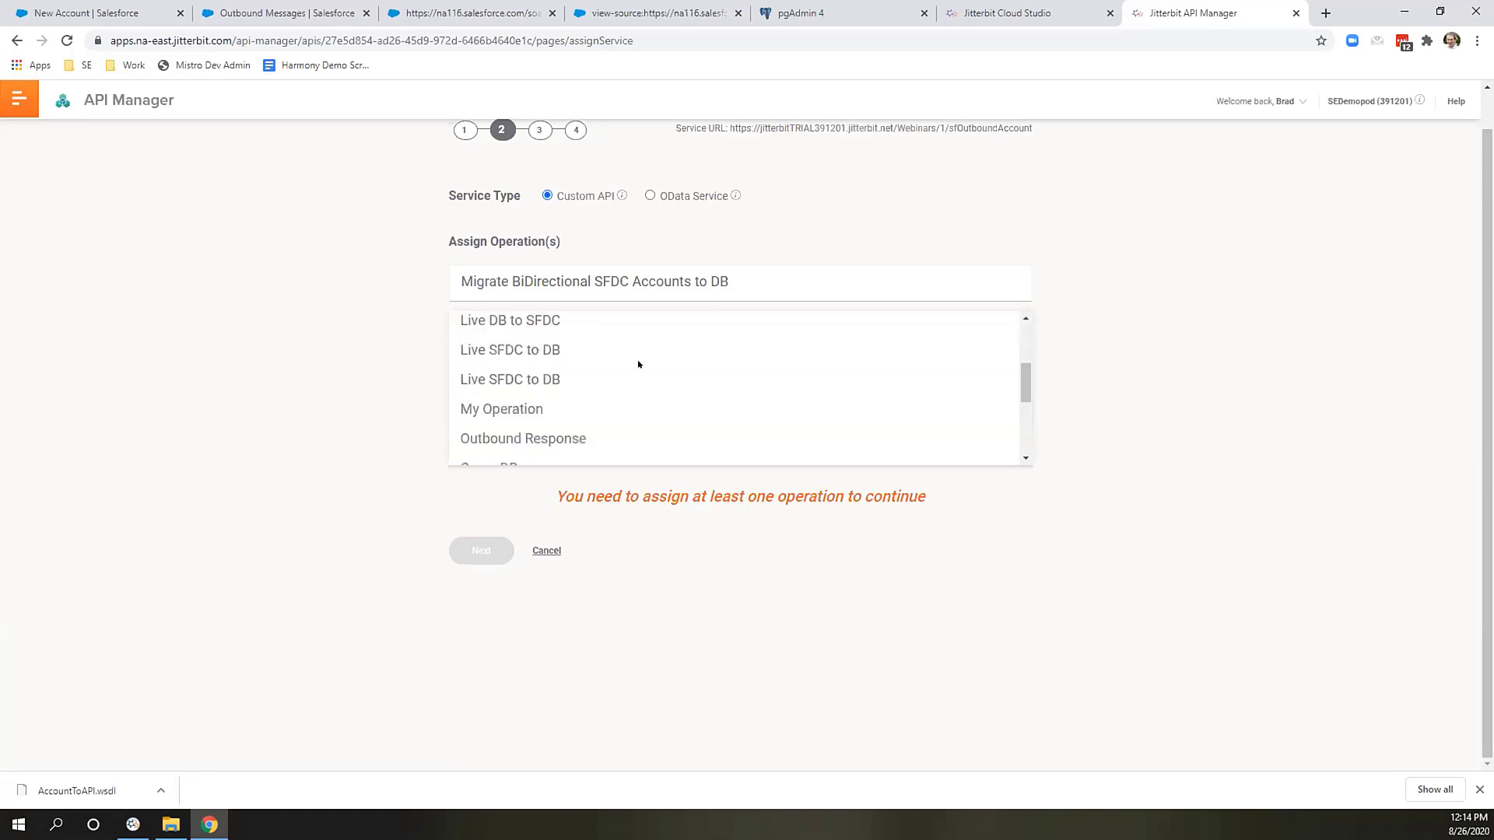
pyautogui.scroll(-1, 604, 378)
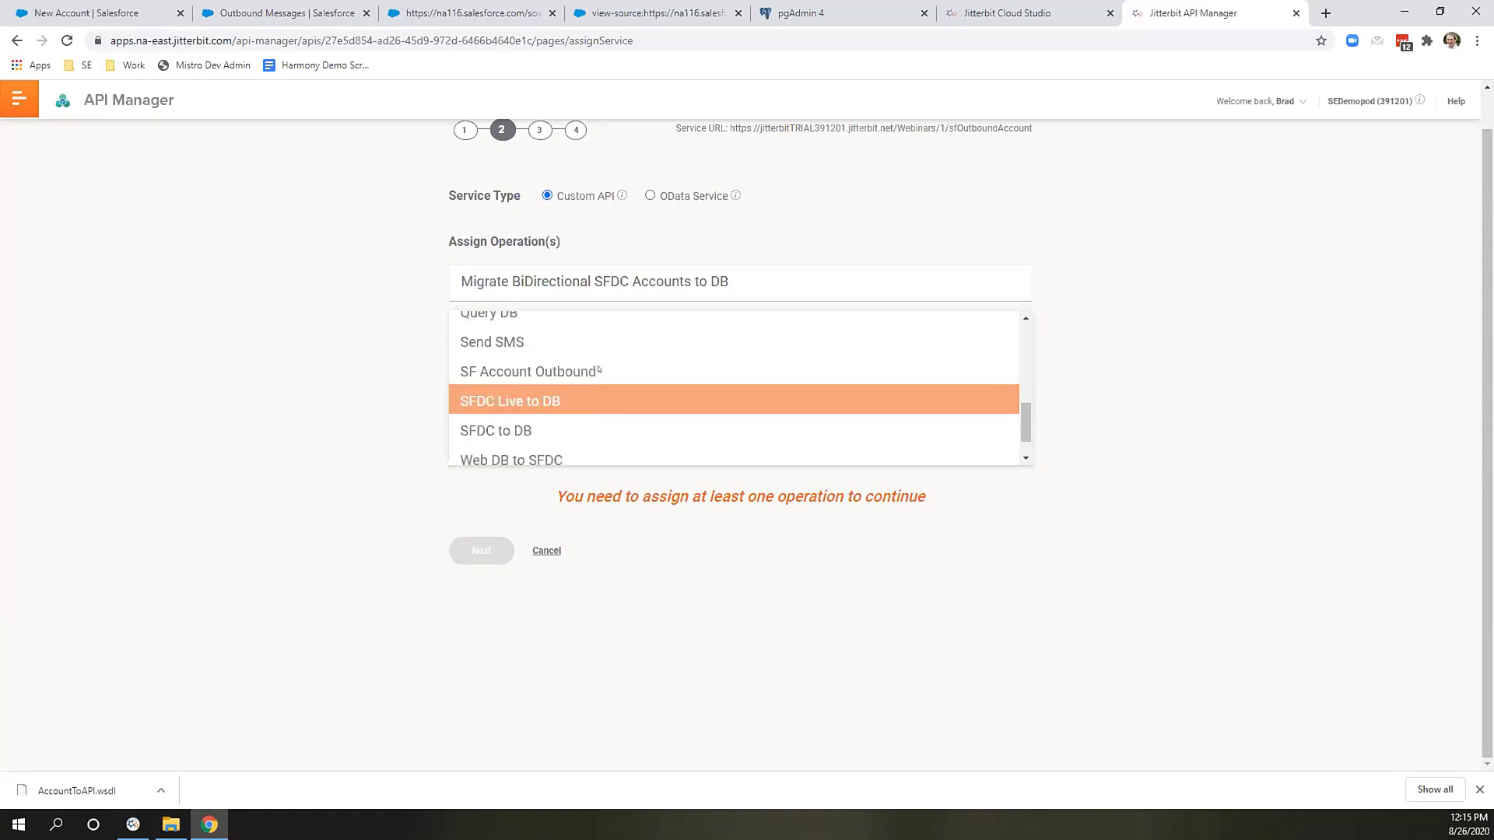
pyautogui.click(597, 369)
# Assign the operation with method POST and response type Final Target, then continue to user roles.
pyautogui.click(590, 379)
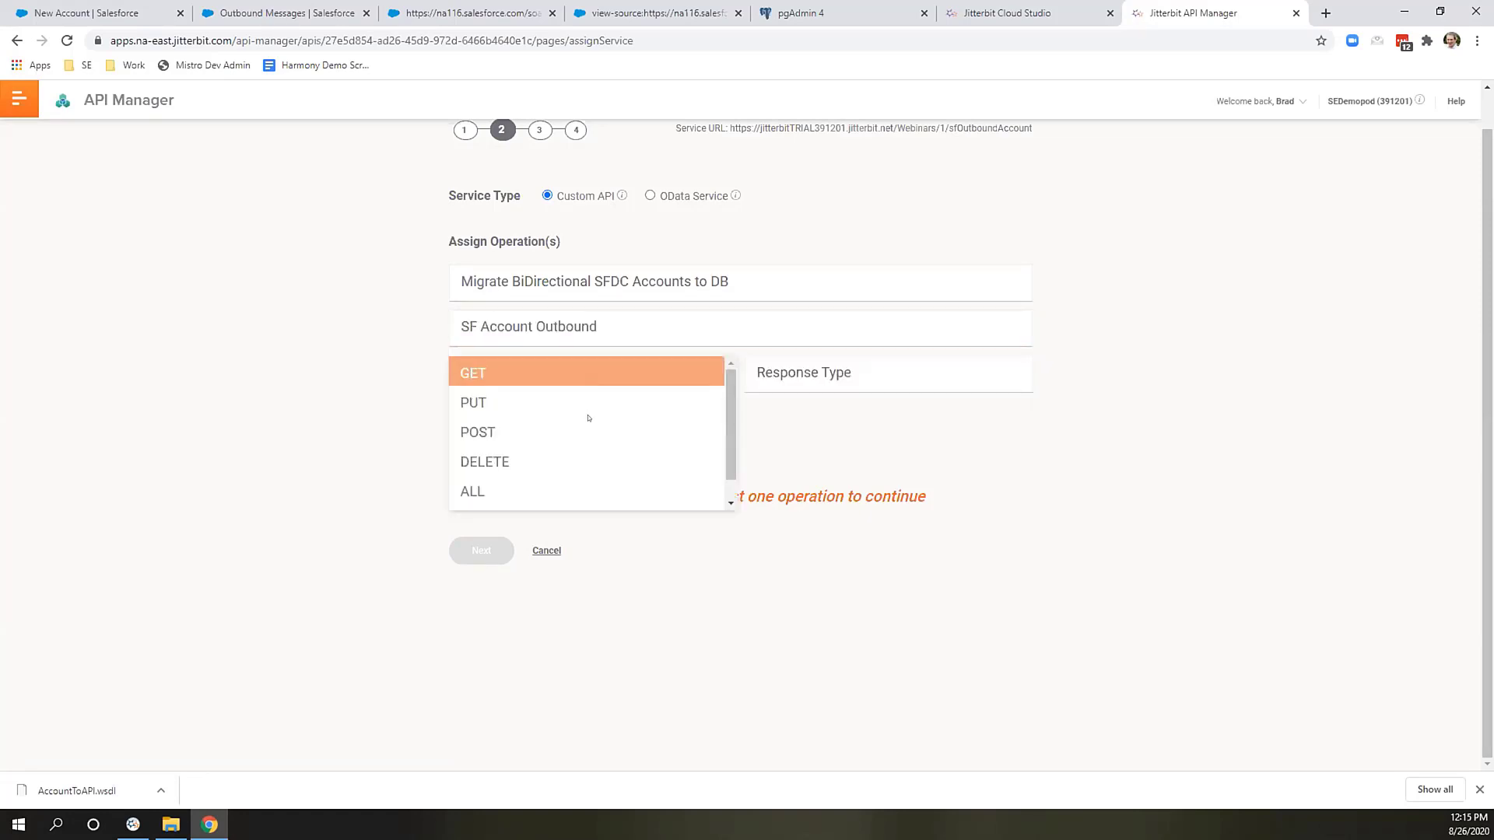
pyautogui.click(591, 425)
pyautogui.click(800, 371)
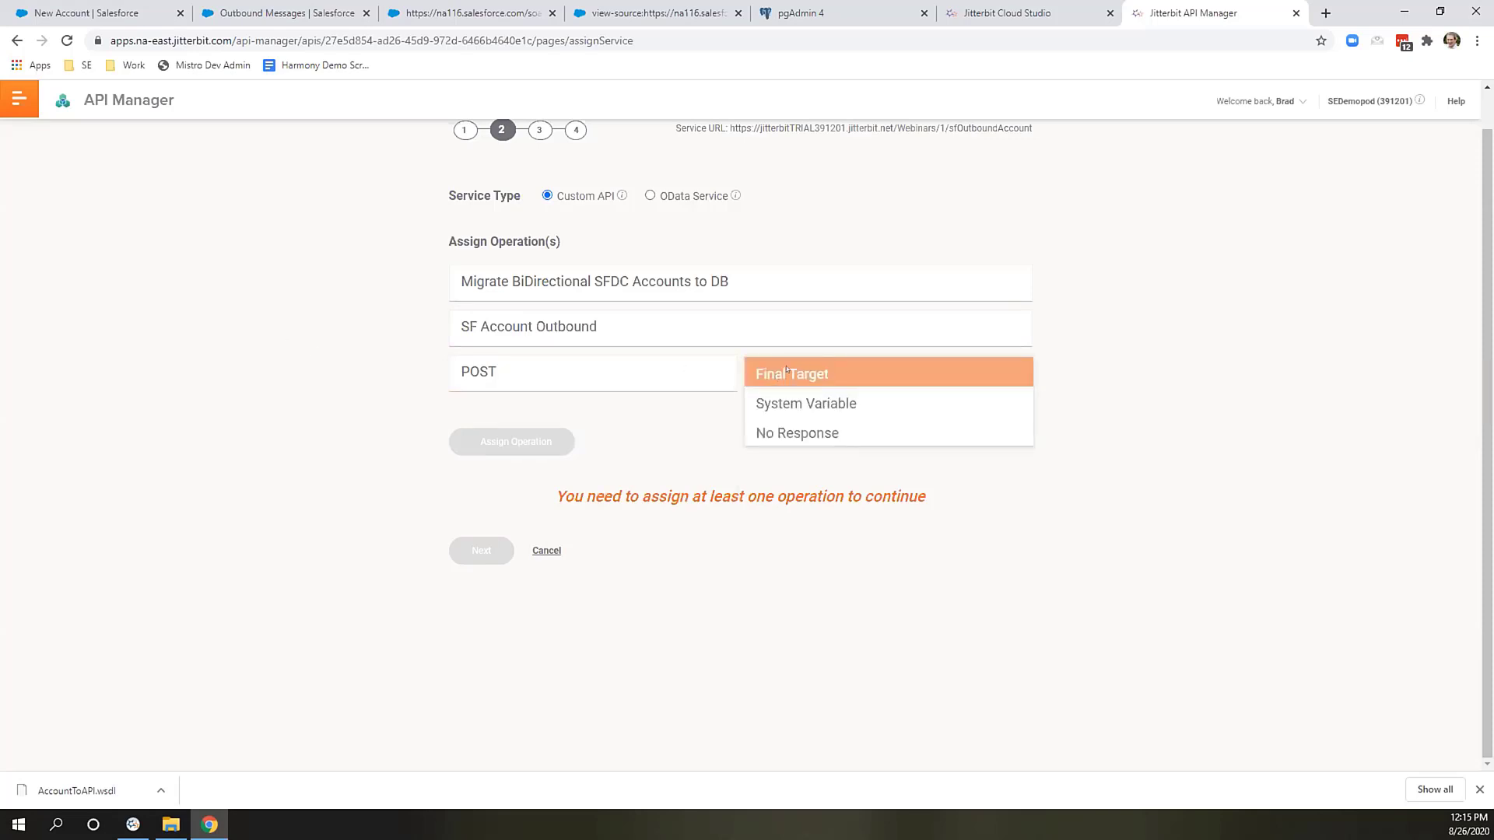
pyautogui.click(850, 375)
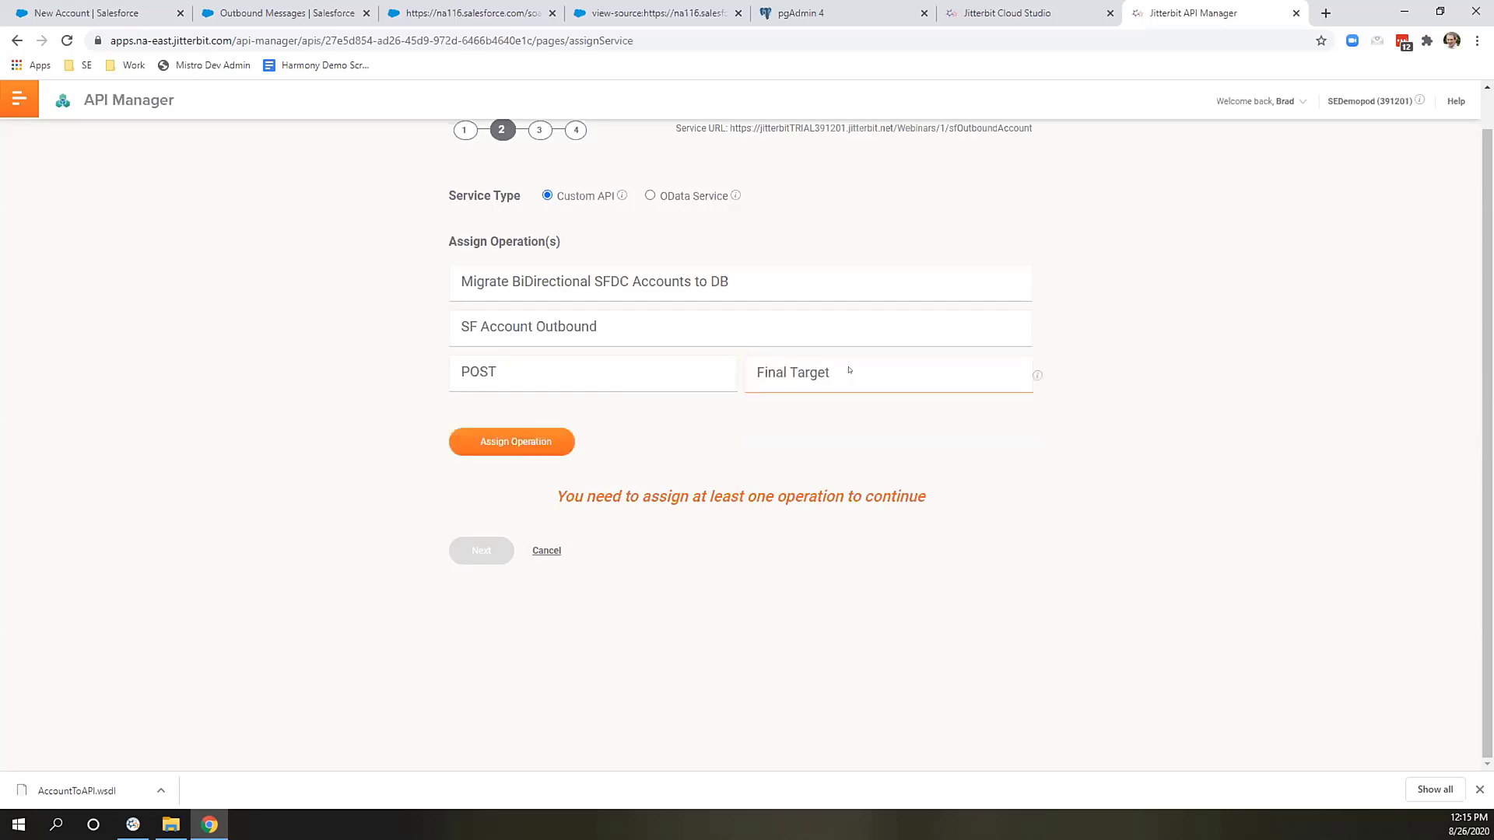
pyautogui.click(491, 442)
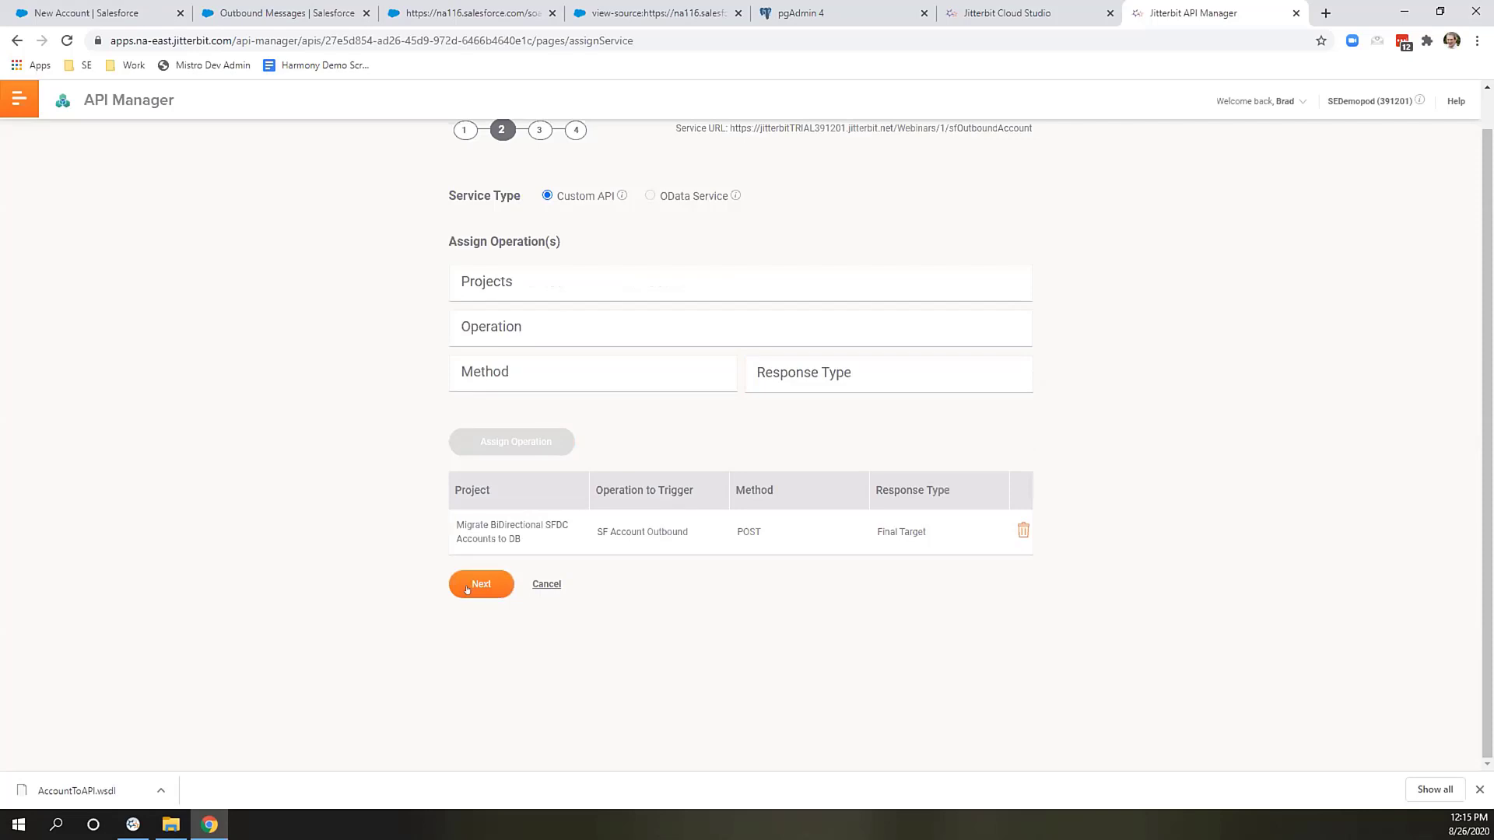
pyautogui.click(481, 584)
pyautogui.scroll(3, 599, 459)
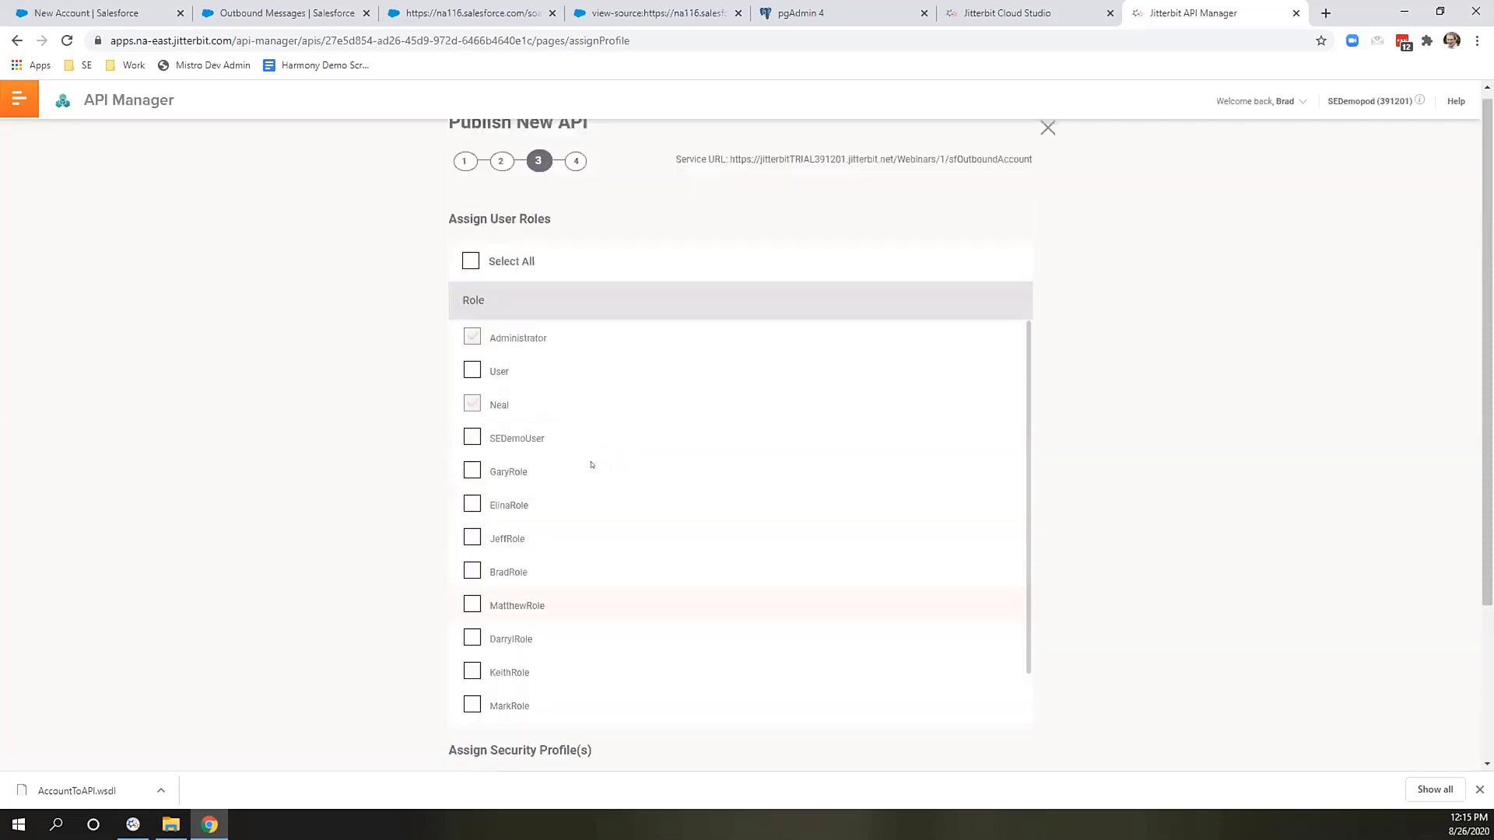
# Select all user roles for SFOutboundAccount, leaving the security profile empty.
pyautogui.click(470, 268)
pyautogui.scroll(-2, 584, 389)
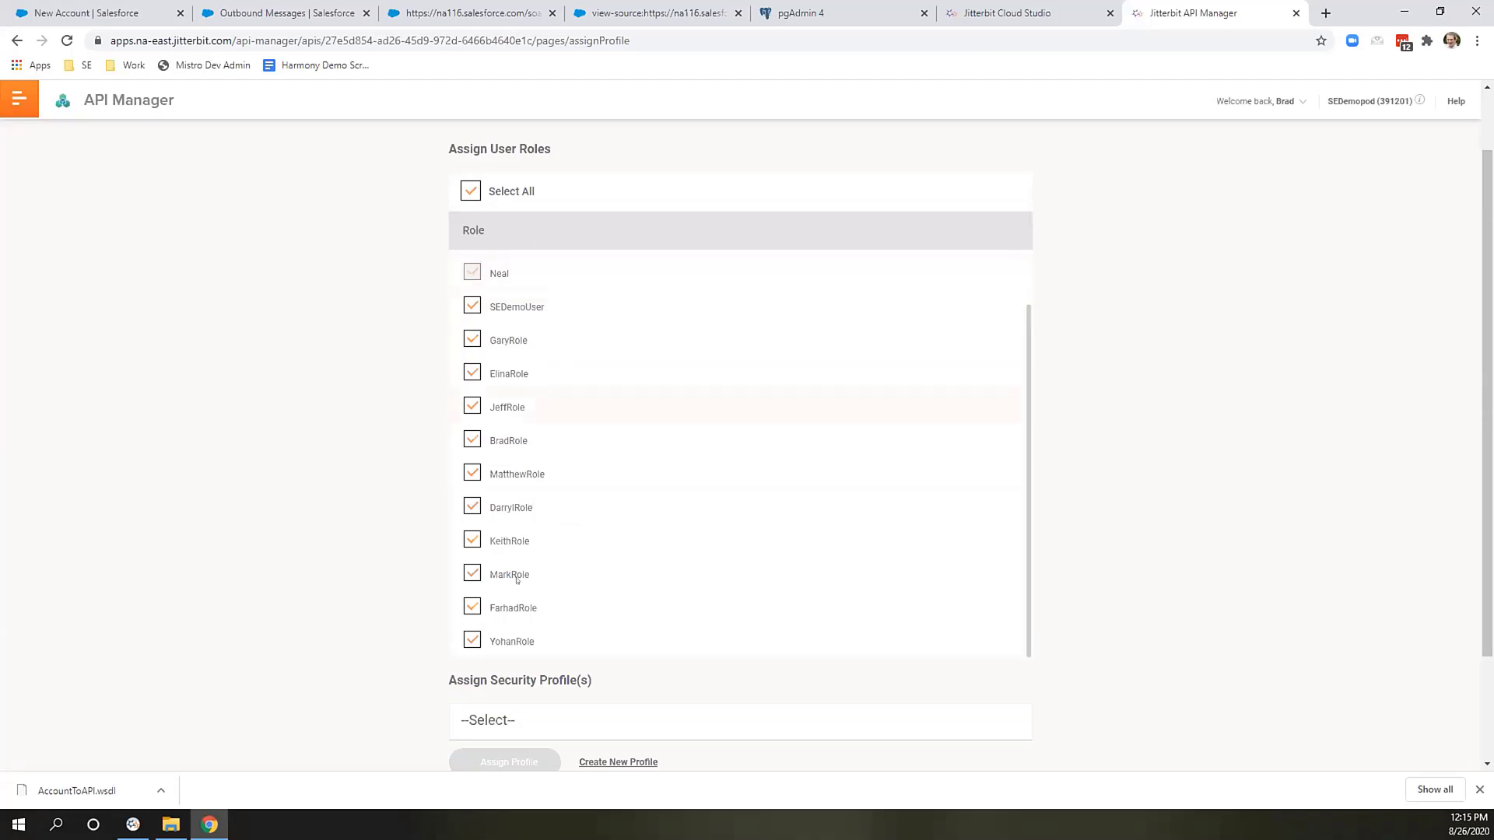
pyautogui.scroll(-1, 522, 571)
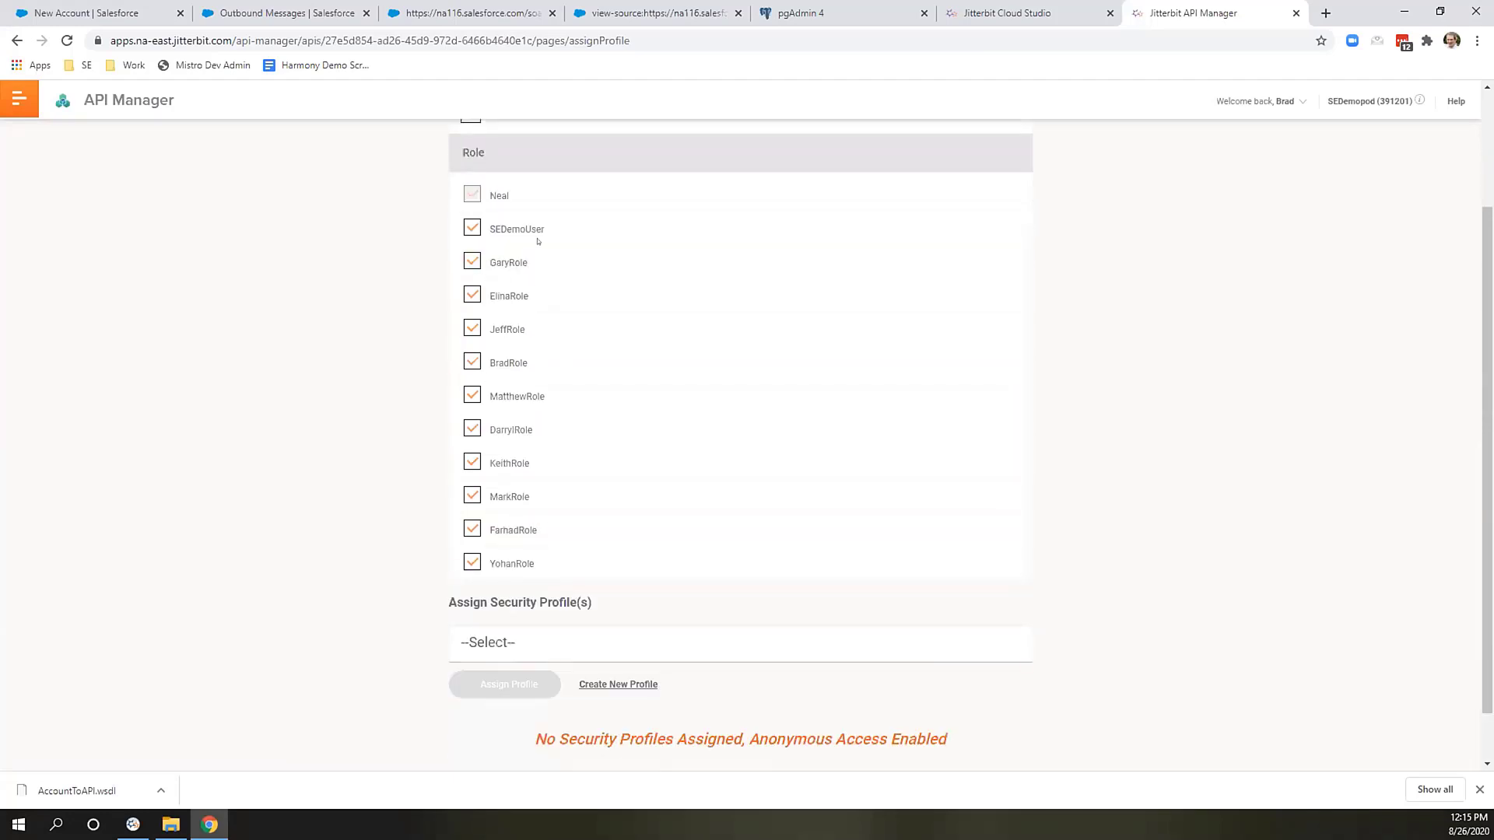
pyautogui.scroll(-1, 563, 653)
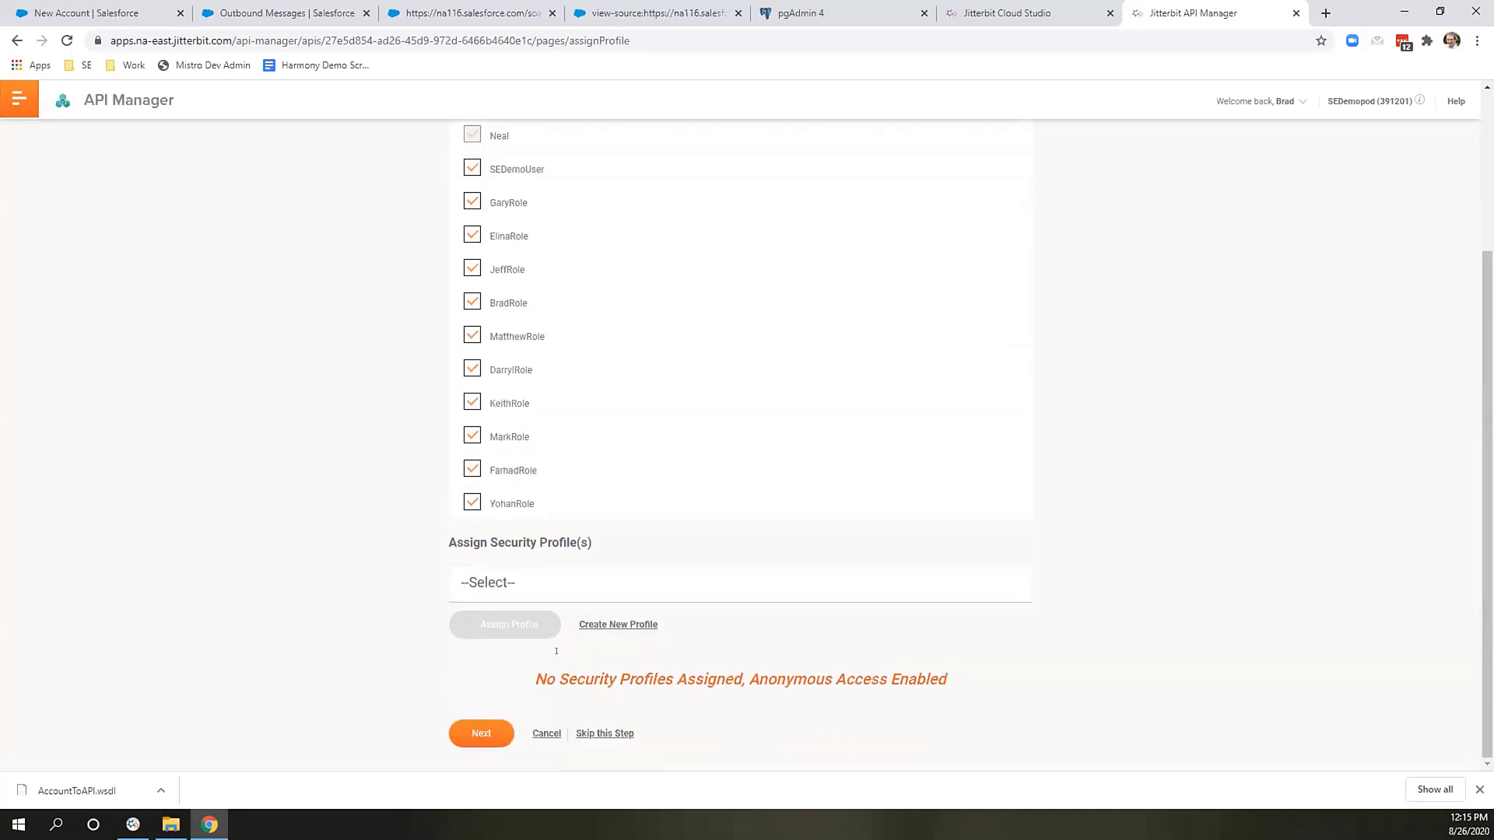
# Review the summary and save and publish the SFOutboundAccount API.
pyautogui.click(480, 736)
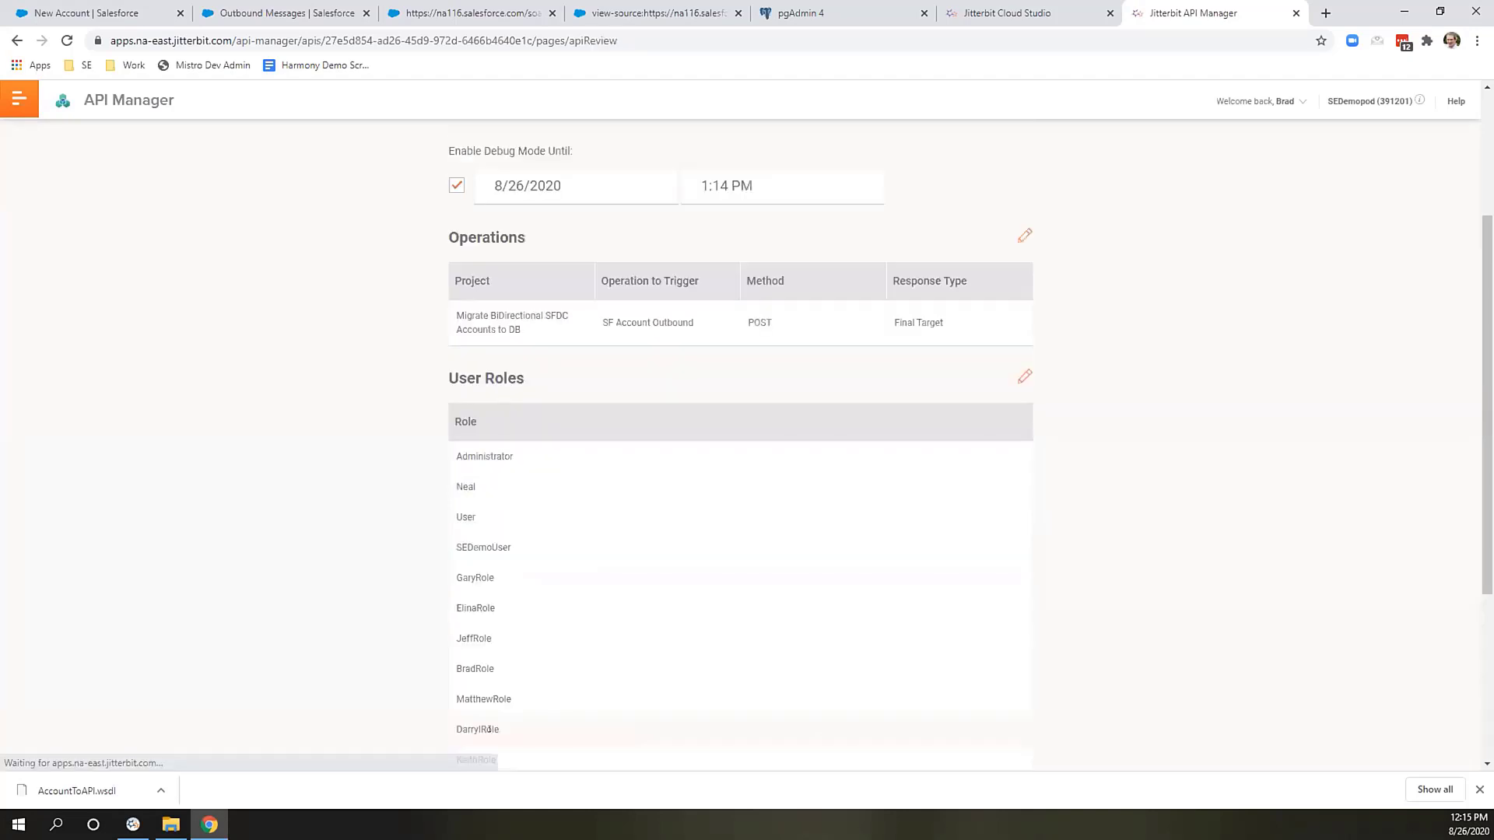
pyautogui.scroll(-2, 726, 367)
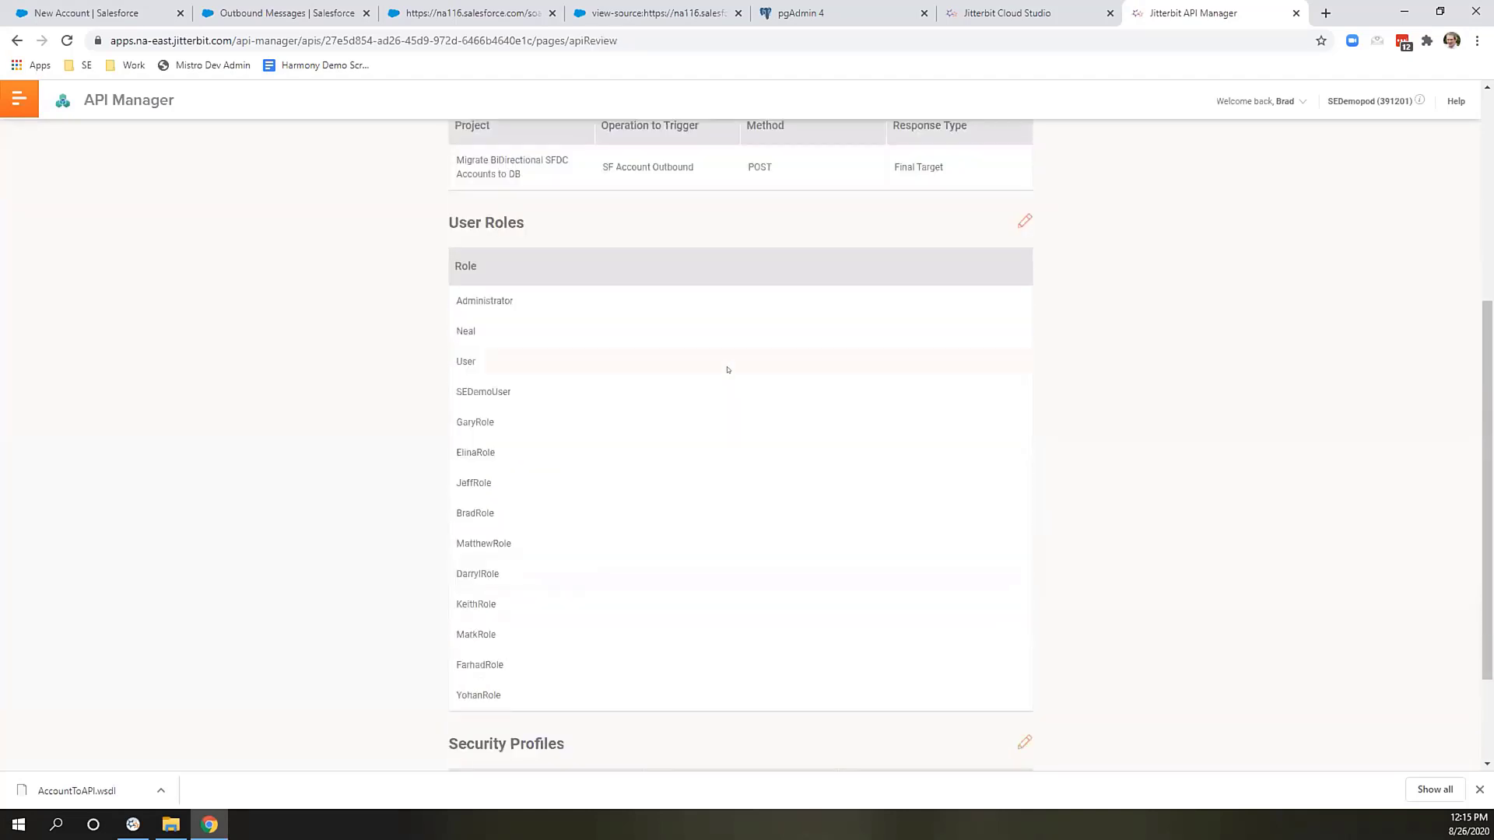
pyautogui.scroll(-2, 726, 413)
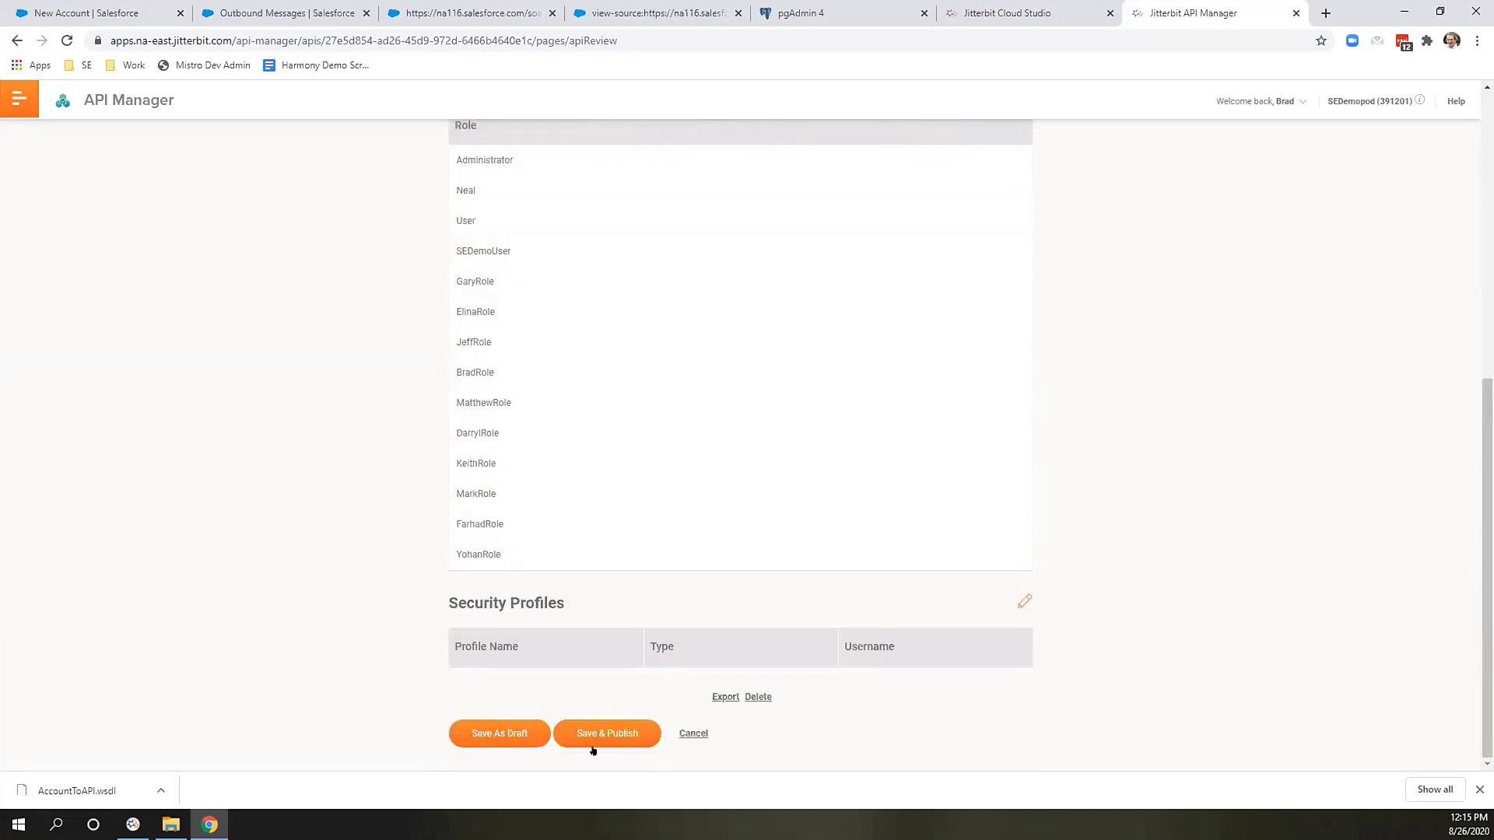
pyautogui.click(593, 731)
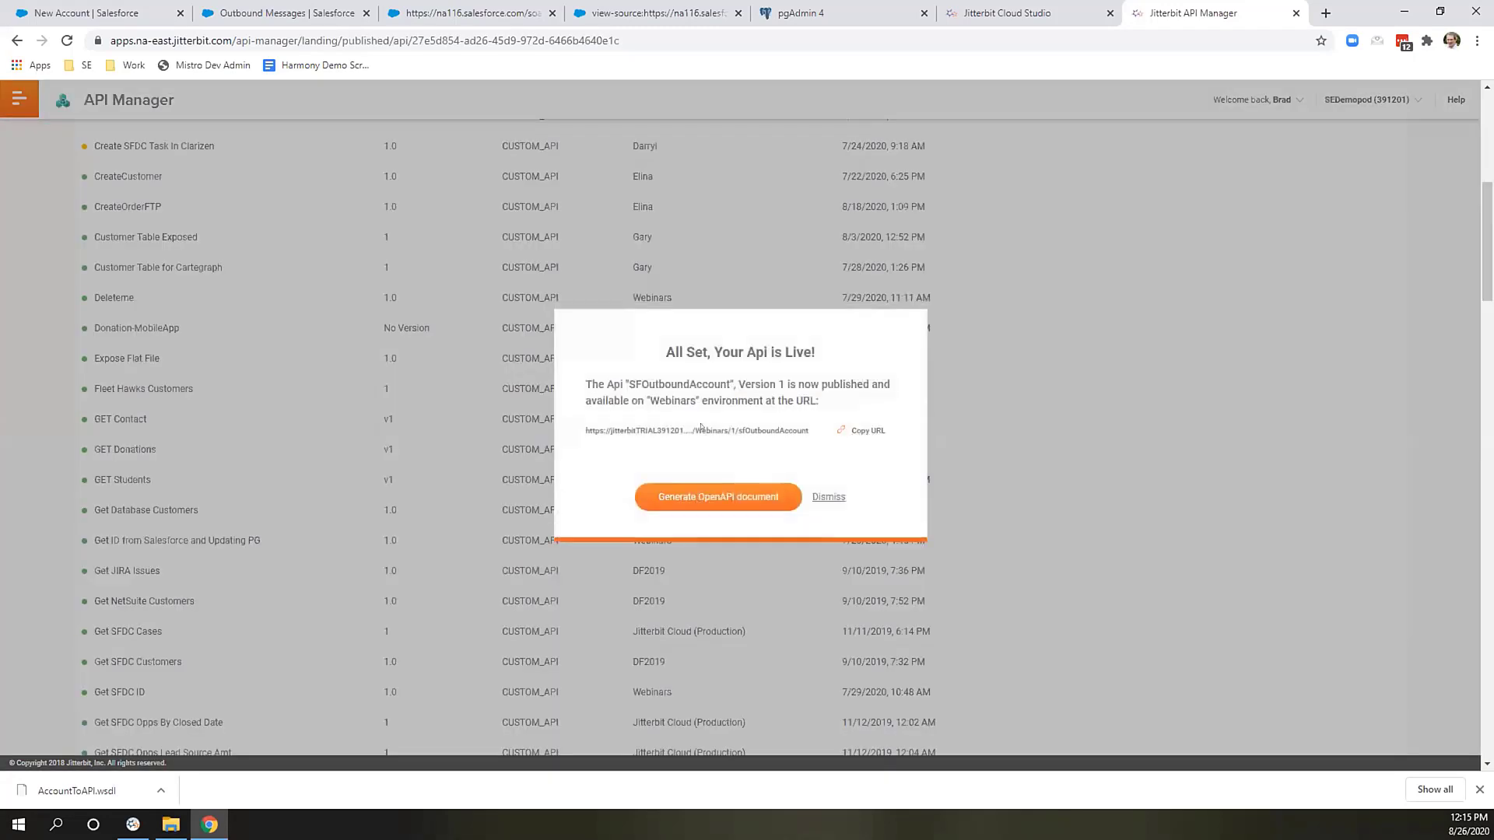
# Copy the published API URL and start editing the Salesforce outbound message.
pyautogui.click(876, 439)
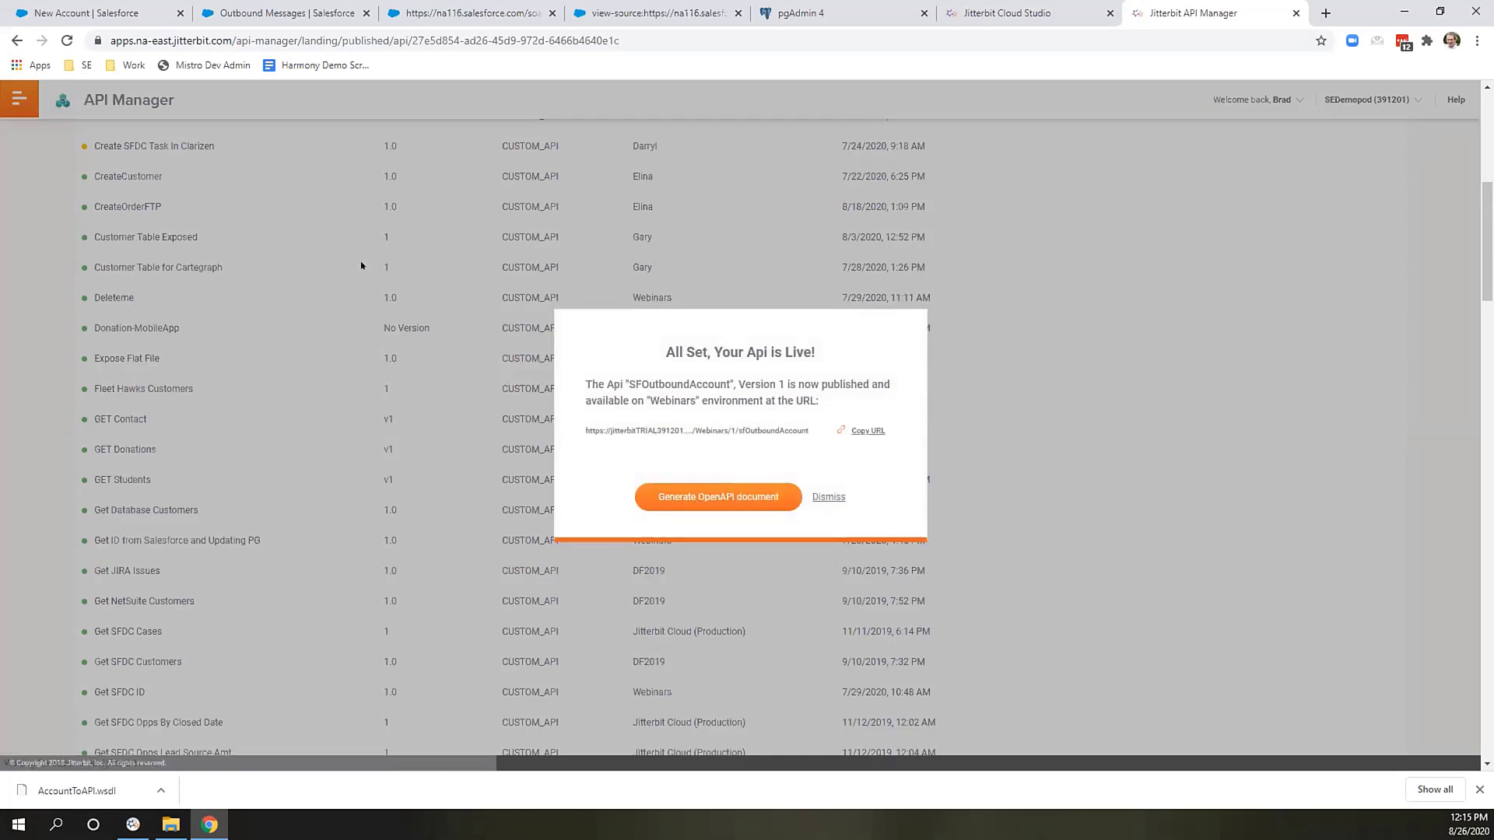
pyautogui.click(264, 14)
pyautogui.click(615, 345)
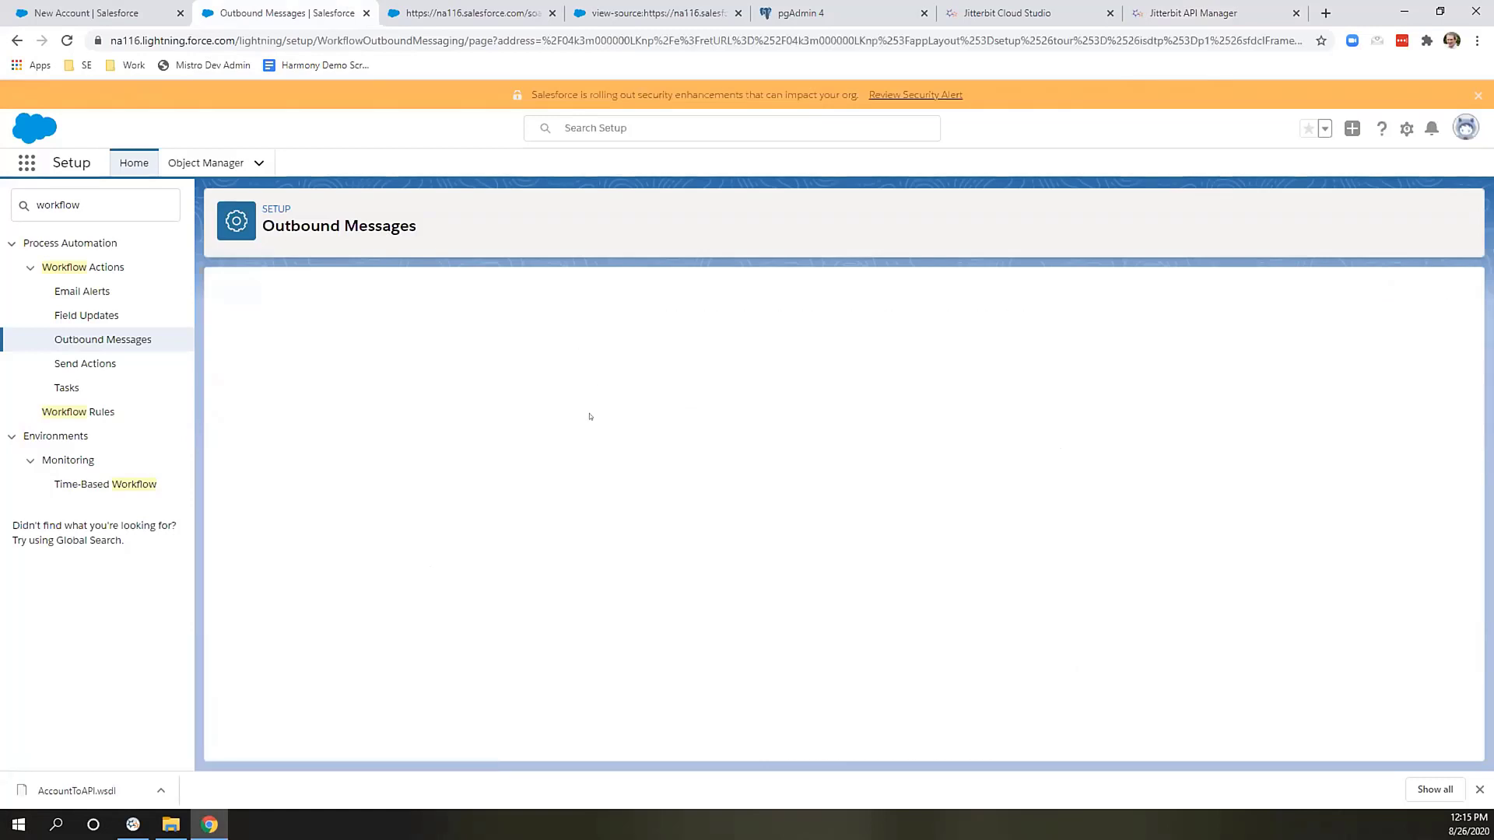
# Replace the JitterbitAccountAPI outbound message's Endpoint URL with the copied API URL and save.
pyautogui.click(565, 455)
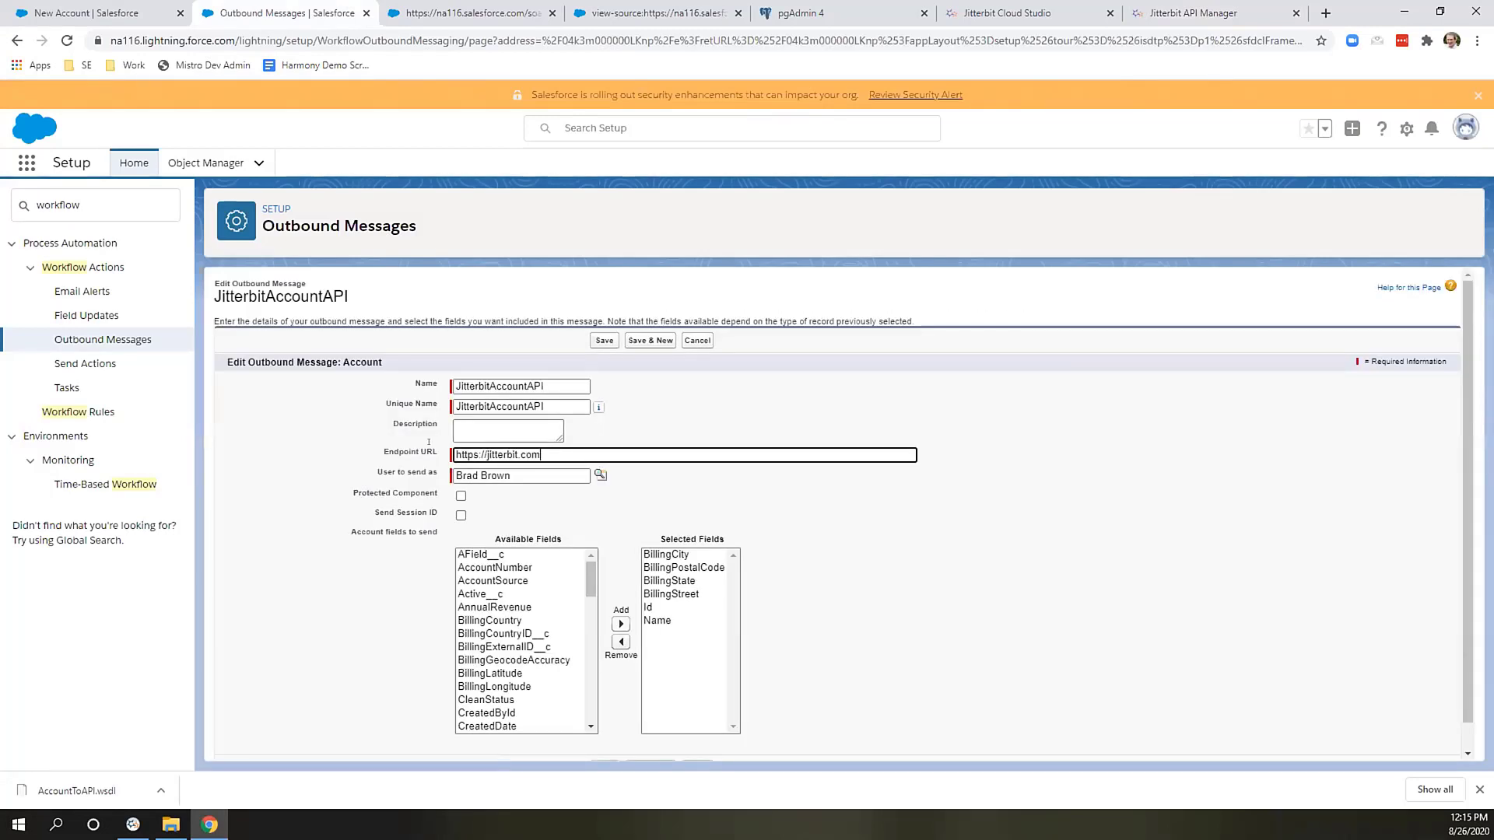
pyautogui.tripleClick(566, 454)
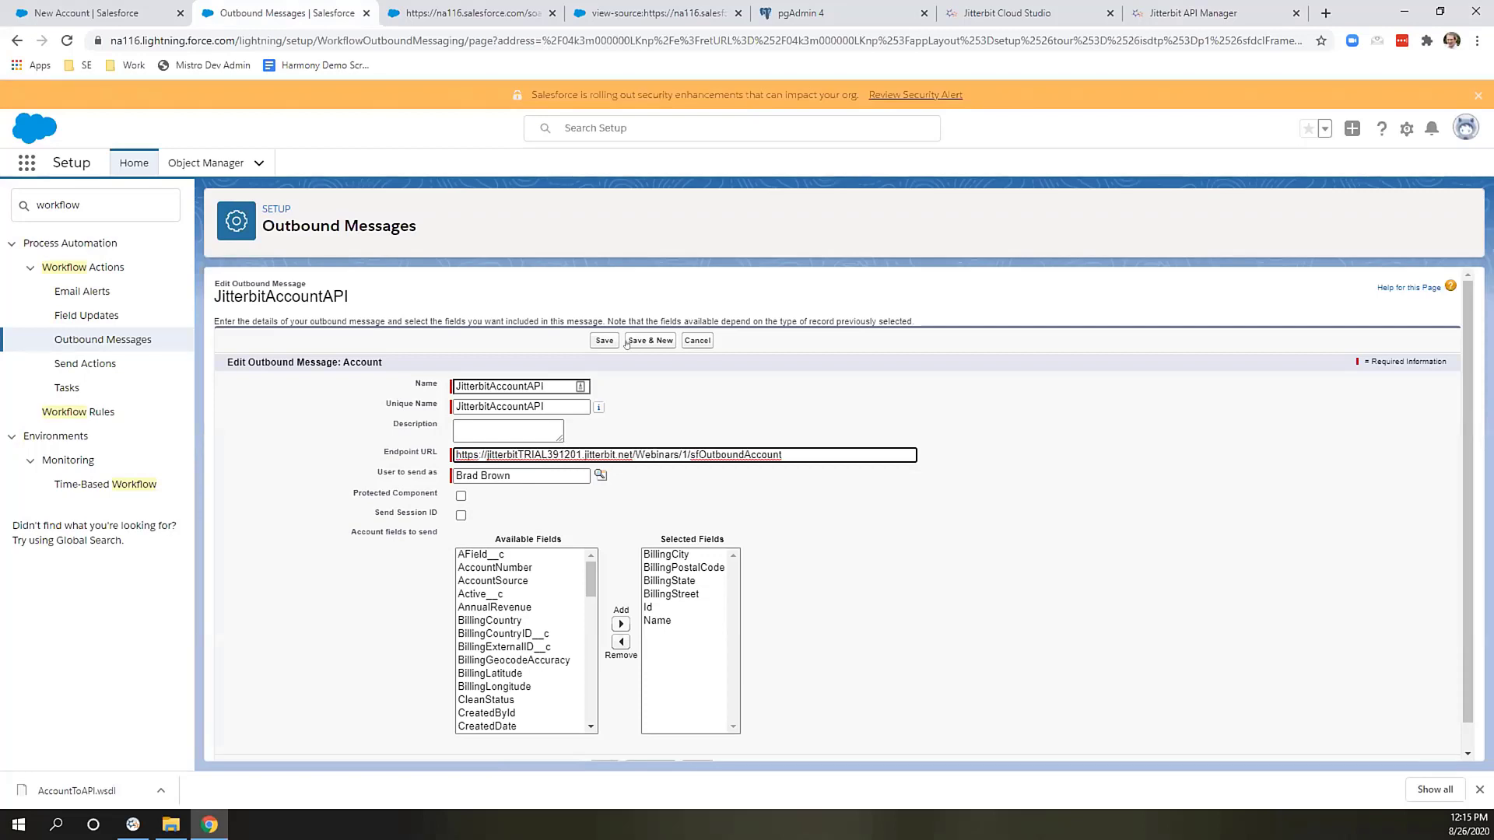
pyautogui.click(610, 341)
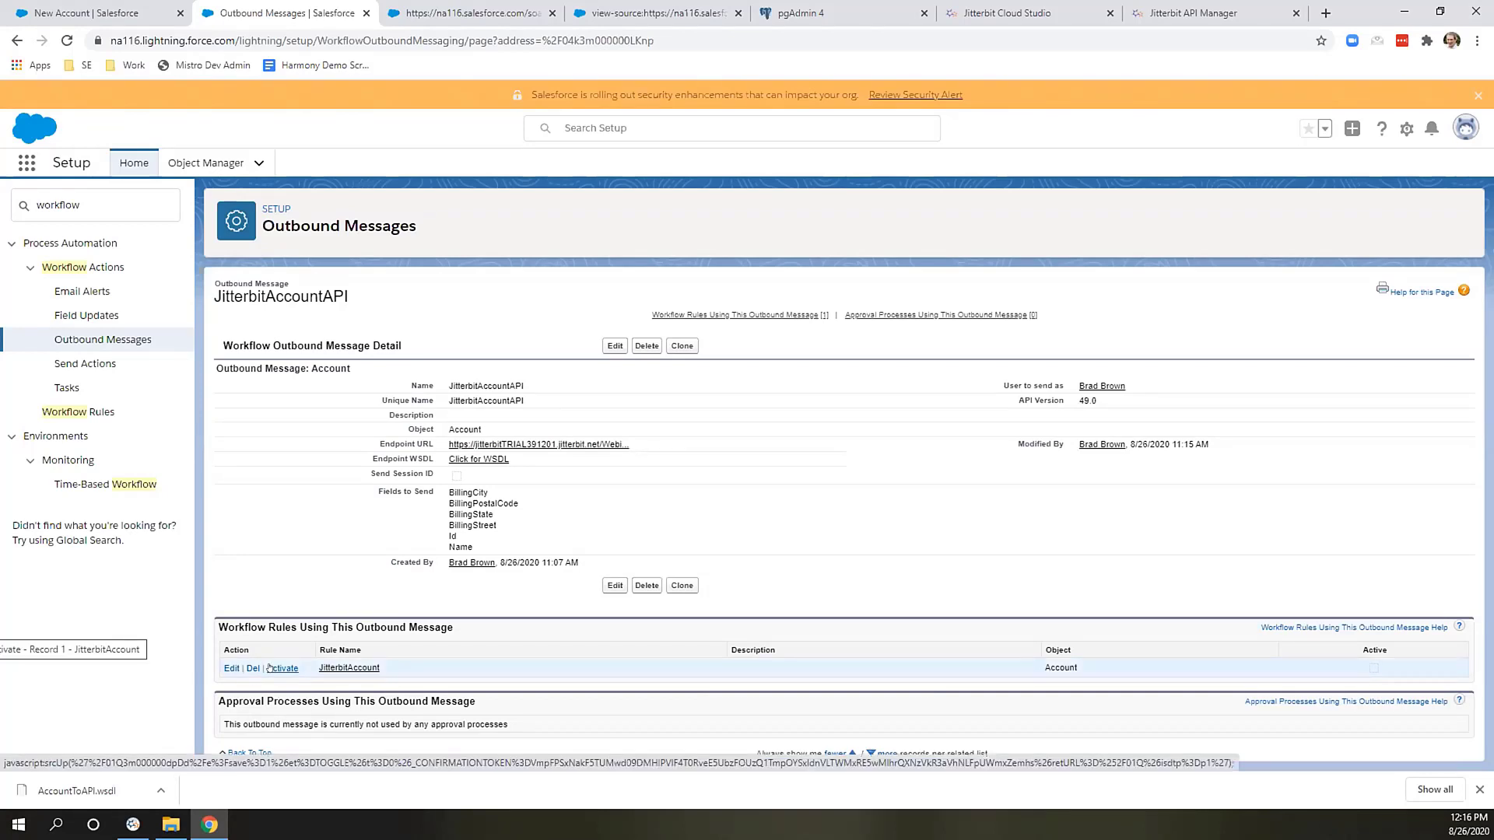
# Activate the JitterbitAccount workflow rule and confirm the pgAdmin customerdemo query returns 0 rows.
pyautogui.click(268, 667)
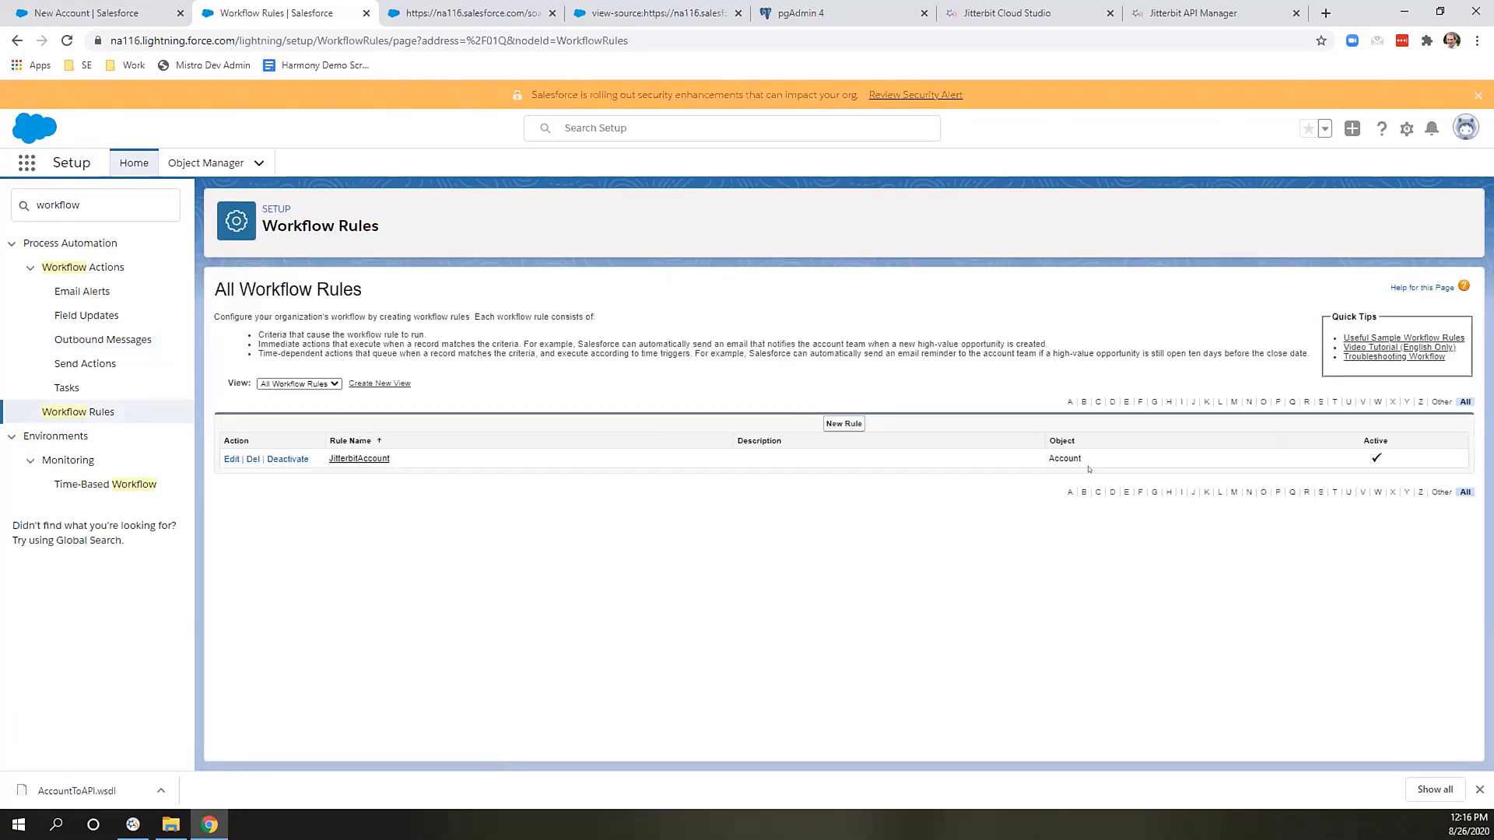
pyautogui.click(832, 13)
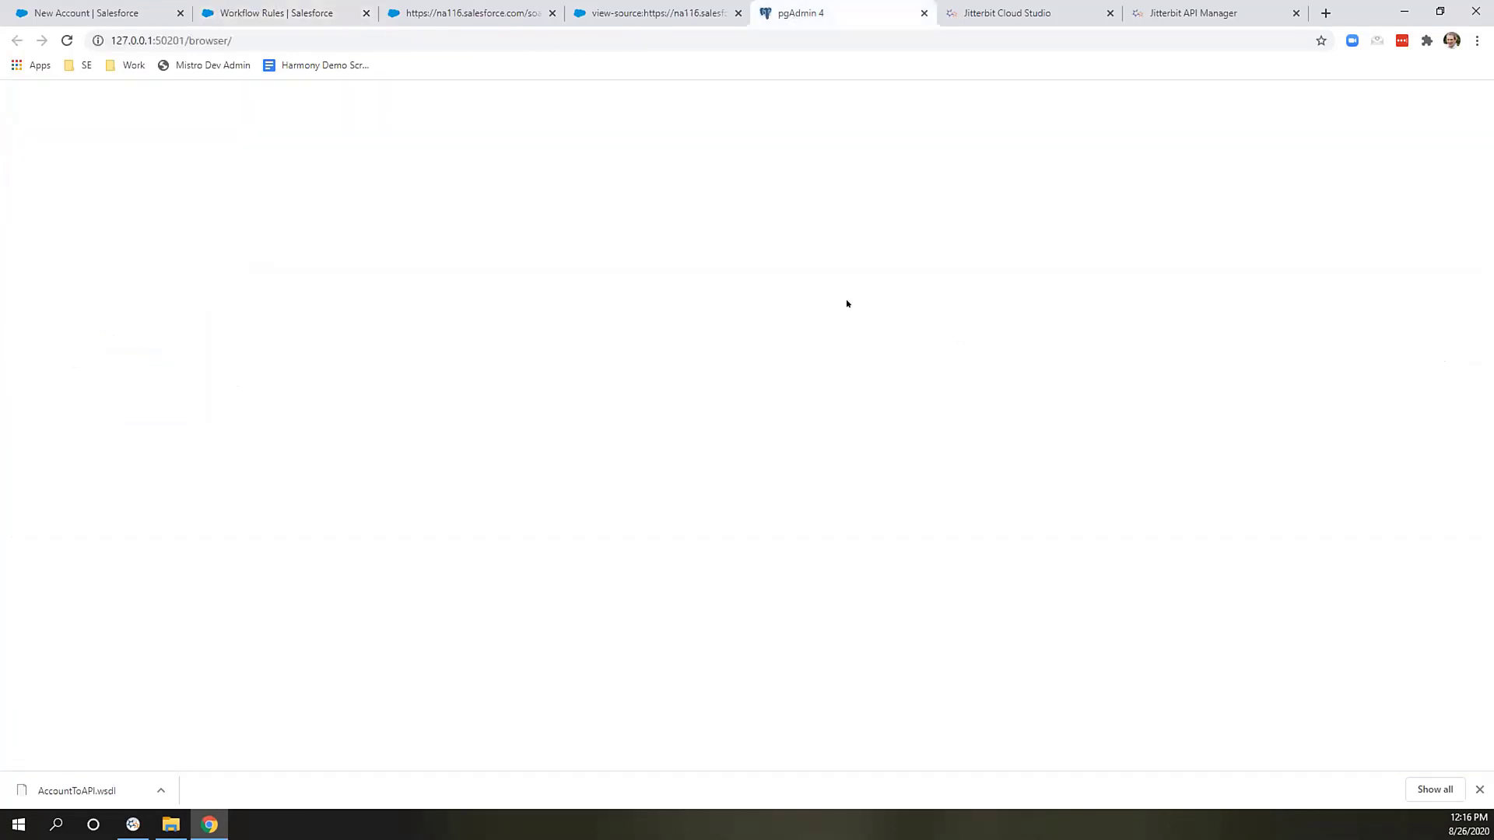
pyautogui.press('F5')
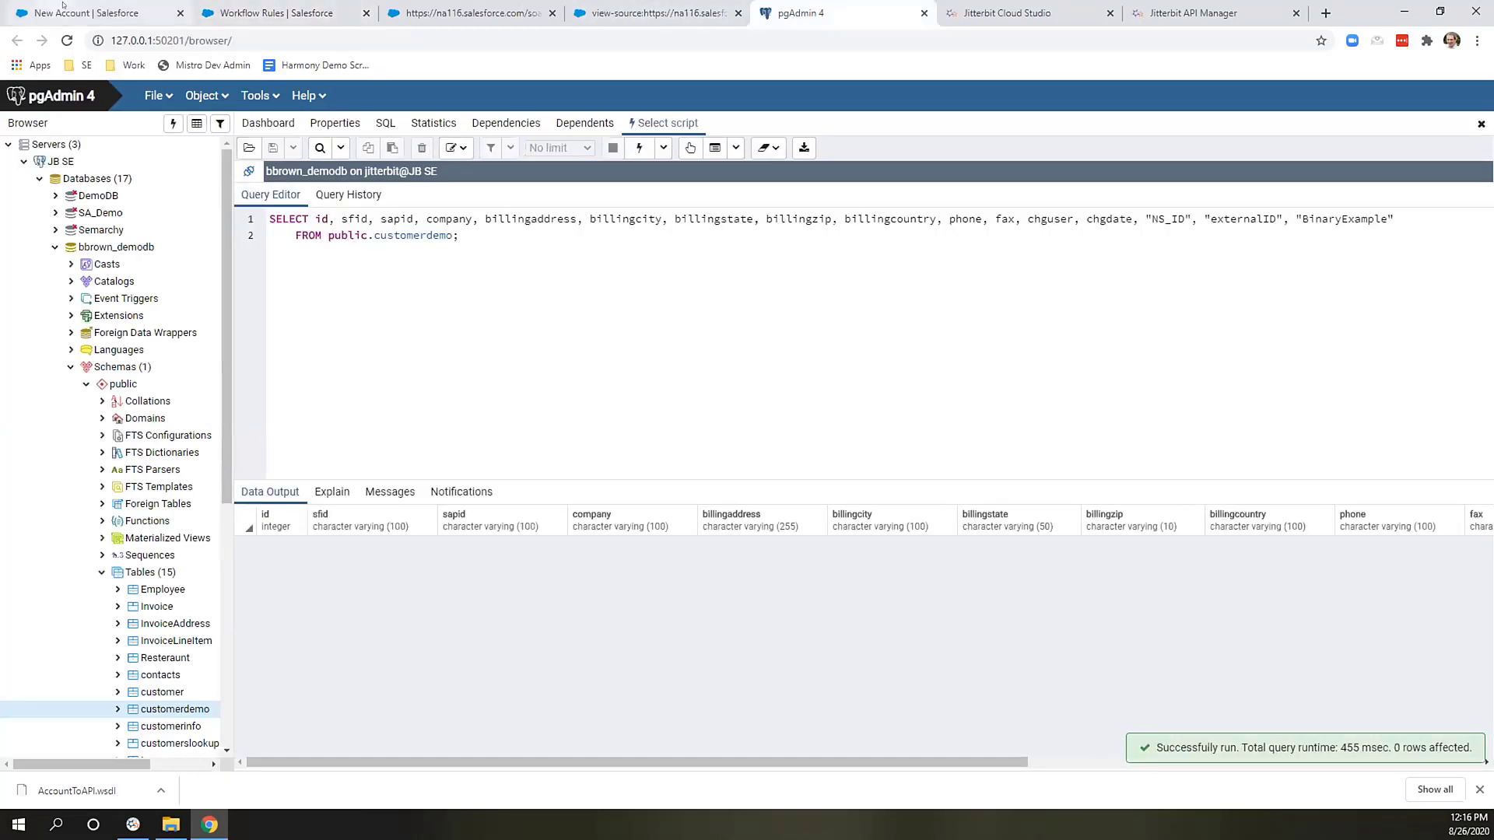
pyautogui.click(63, 5)
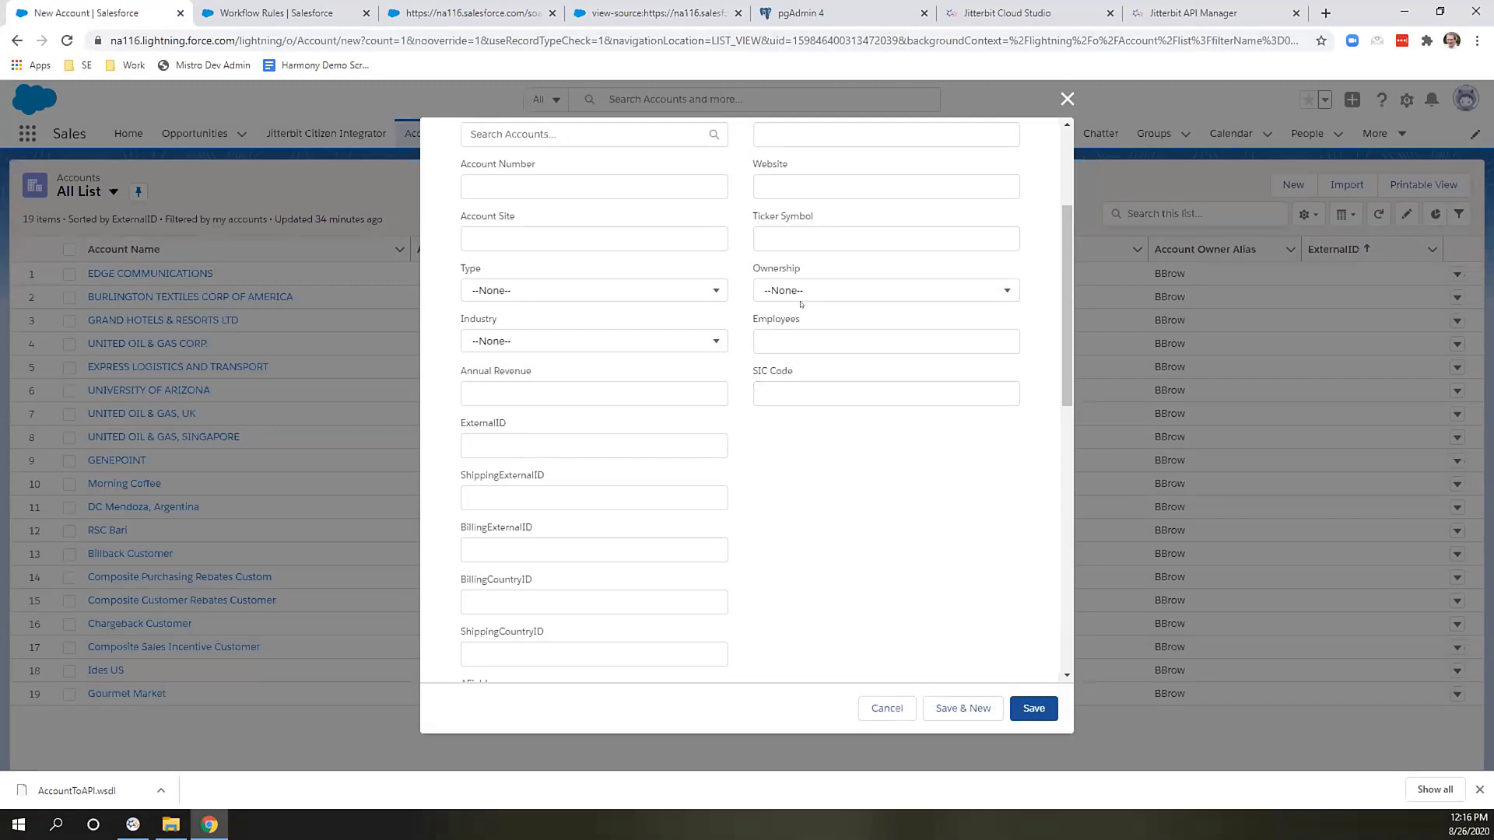
# Check the filled-in billing address fields and save the Jitterbit Mini-Demoz account.
pyautogui.scroll(3, 801, 303)
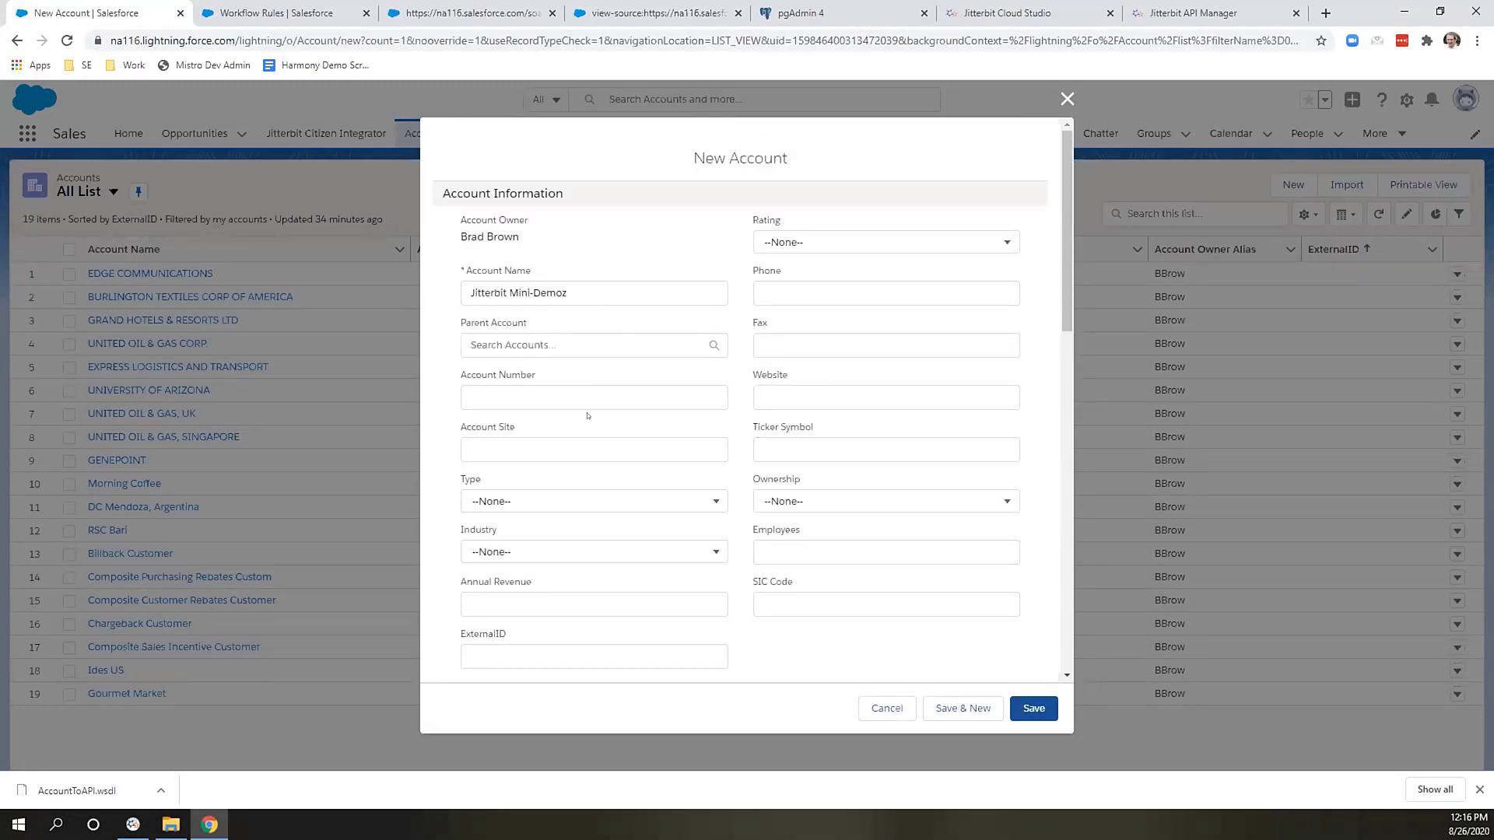
pyautogui.scroll(-1, 587, 414)
pyautogui.scroll(-6, 589, 416)
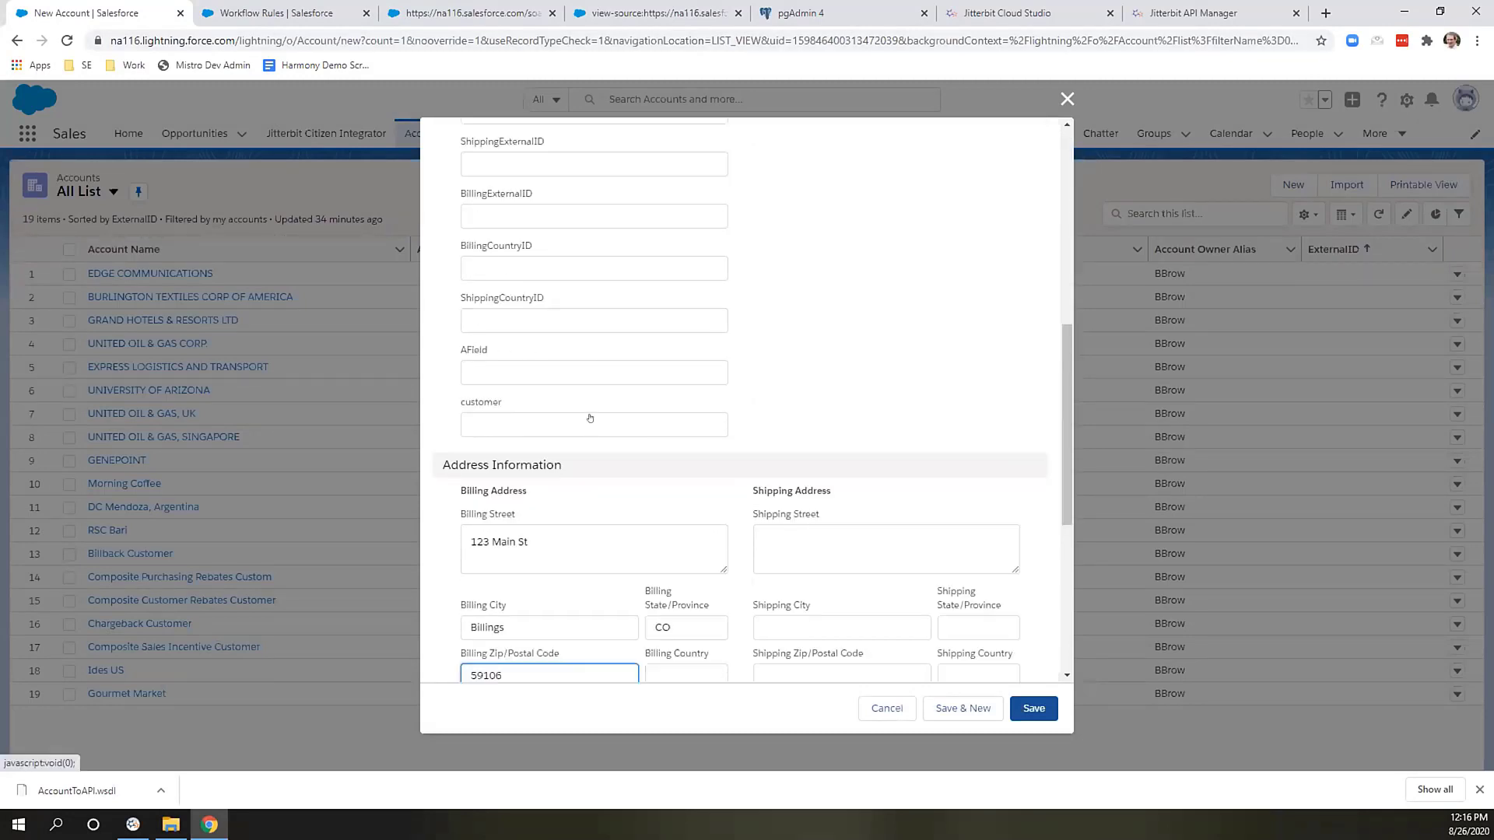
pyautogui.scroll(-5, 590, 418)
pyautogui.scroll(2, 721, 418)
pyautogui.scroll(3, 762, 464)
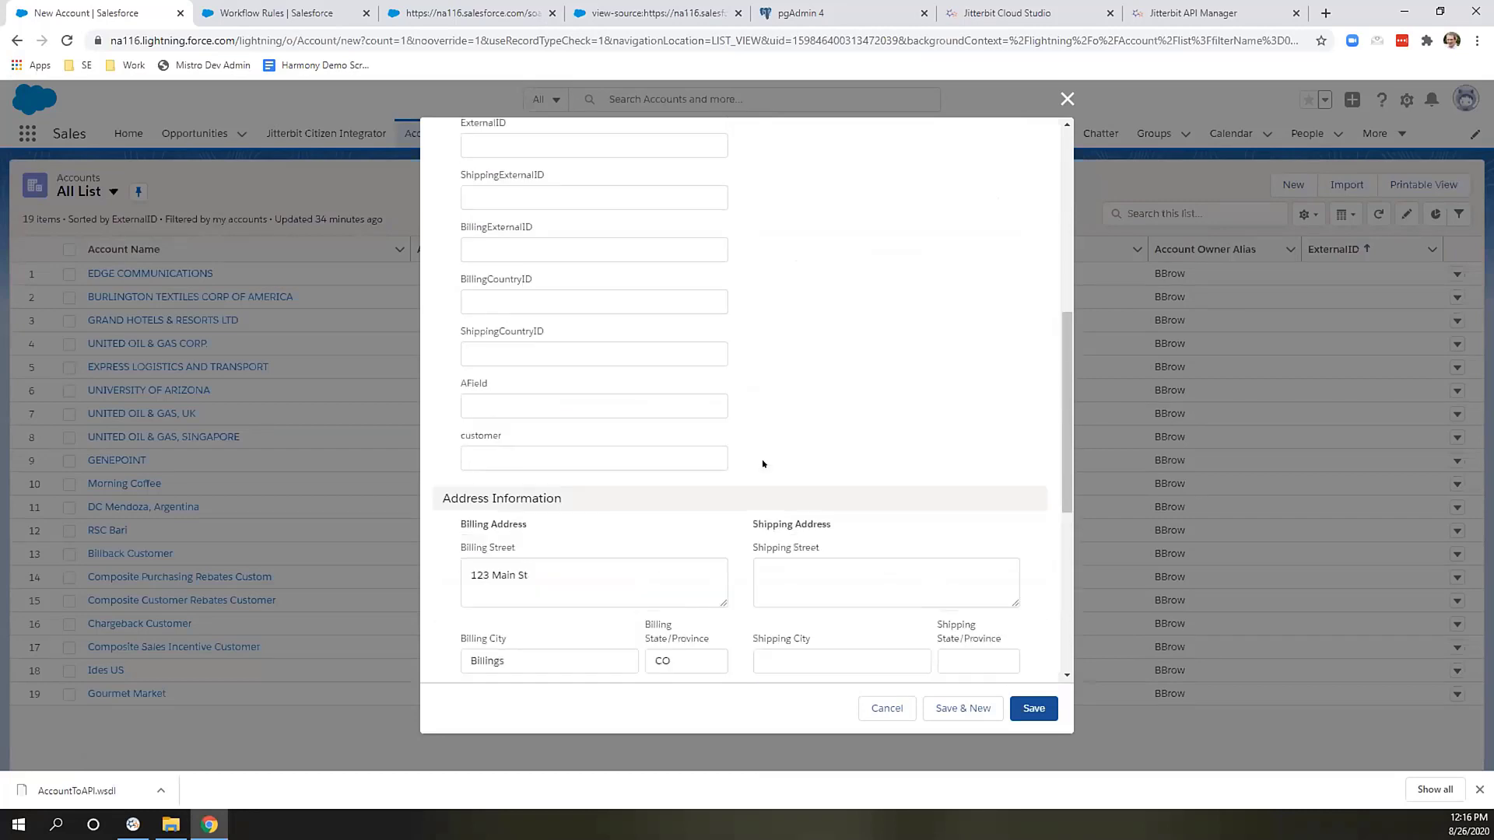
pyautogui.scroll(2, 762, 464)
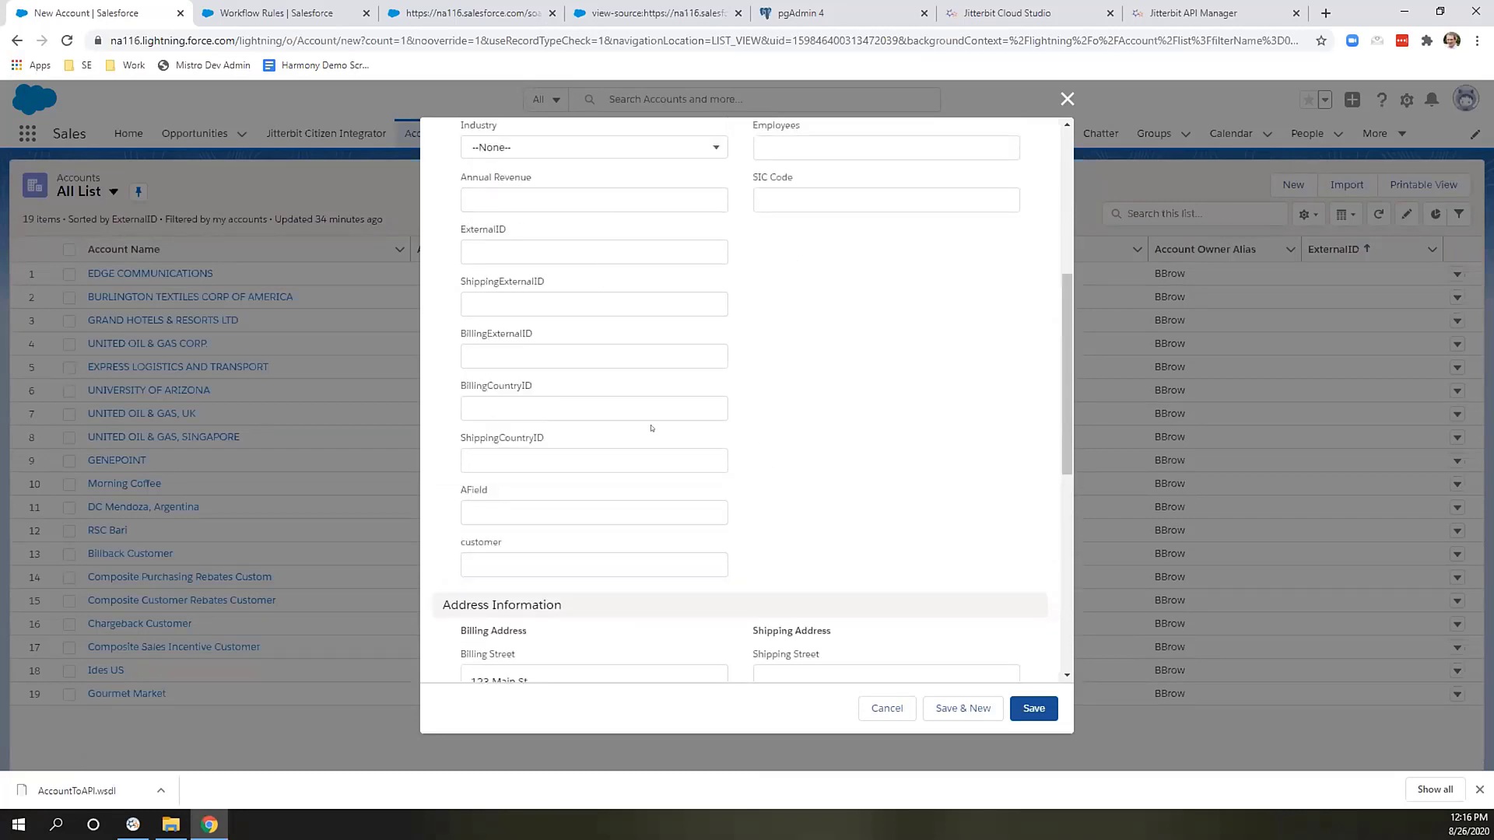
pyautogui.scroll(-2, 799, 428)
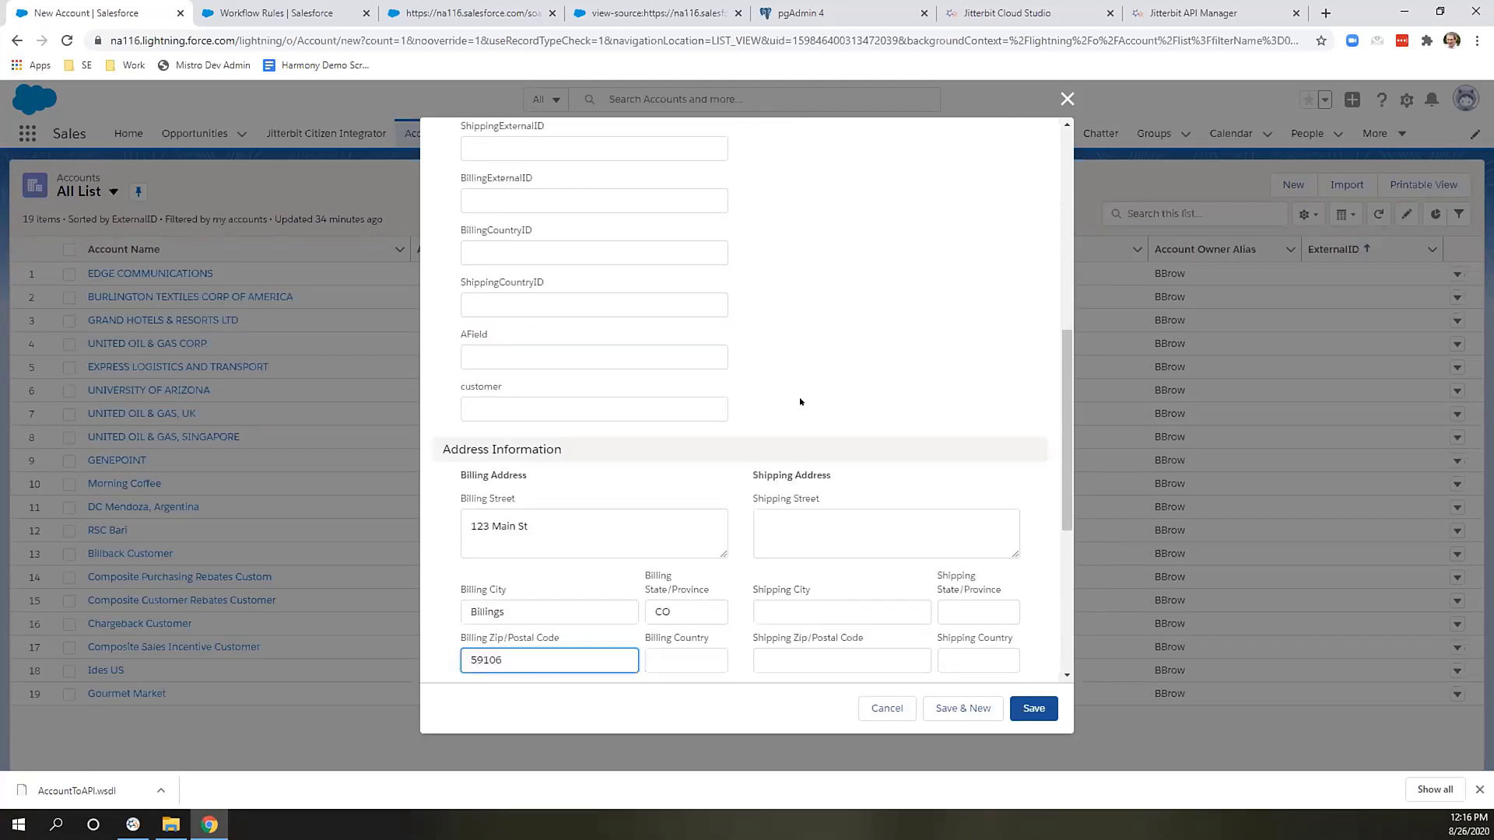
pyautogui.scroll(2, 799, 401)
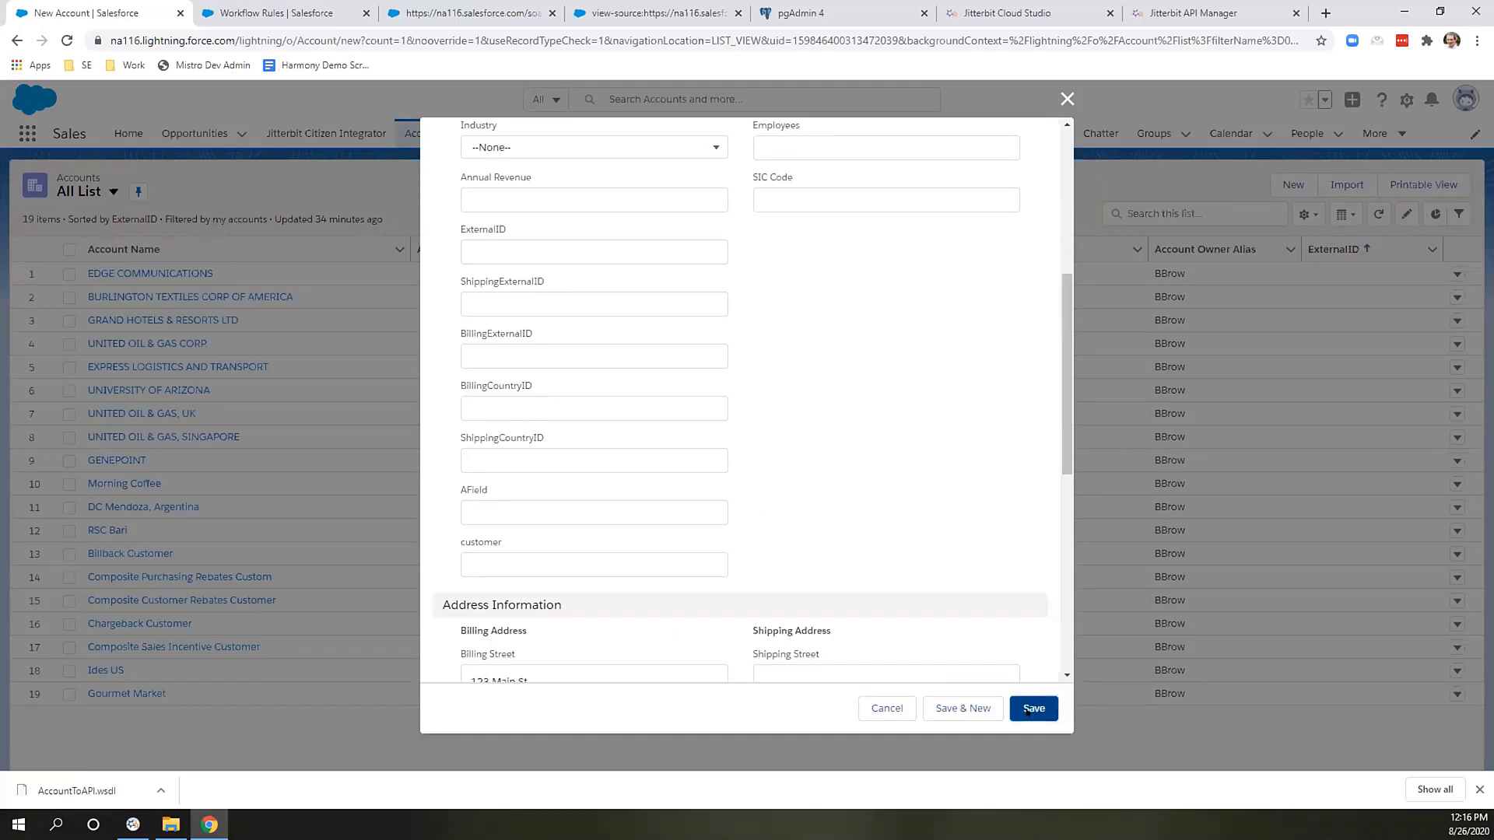
pyautogui.click(1028, 709)
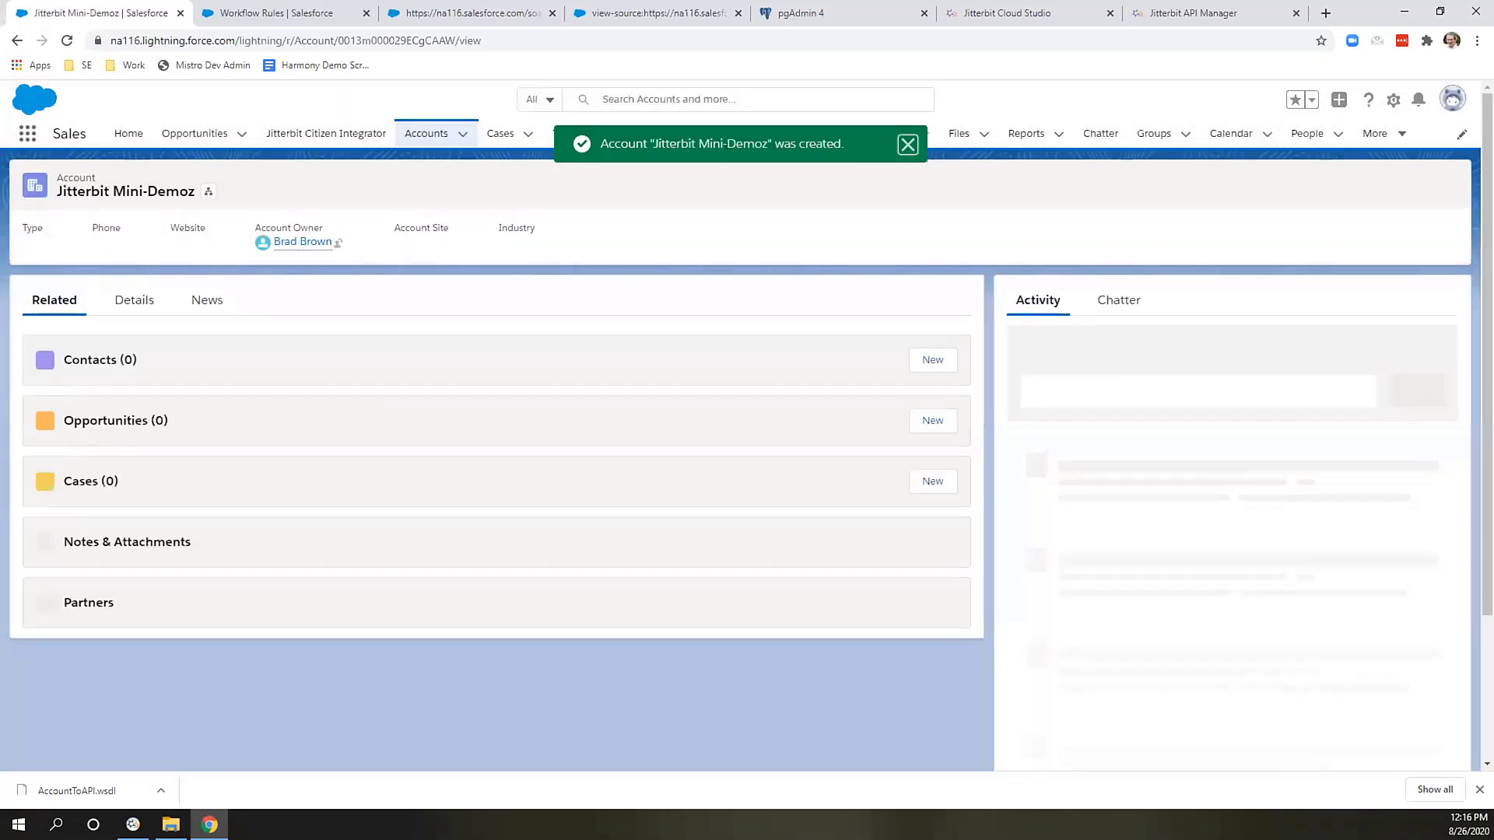
# Dismiss the 'API is Live' dialog and open API Manager's API Logs page.
pyautogui.click(1186, 14)
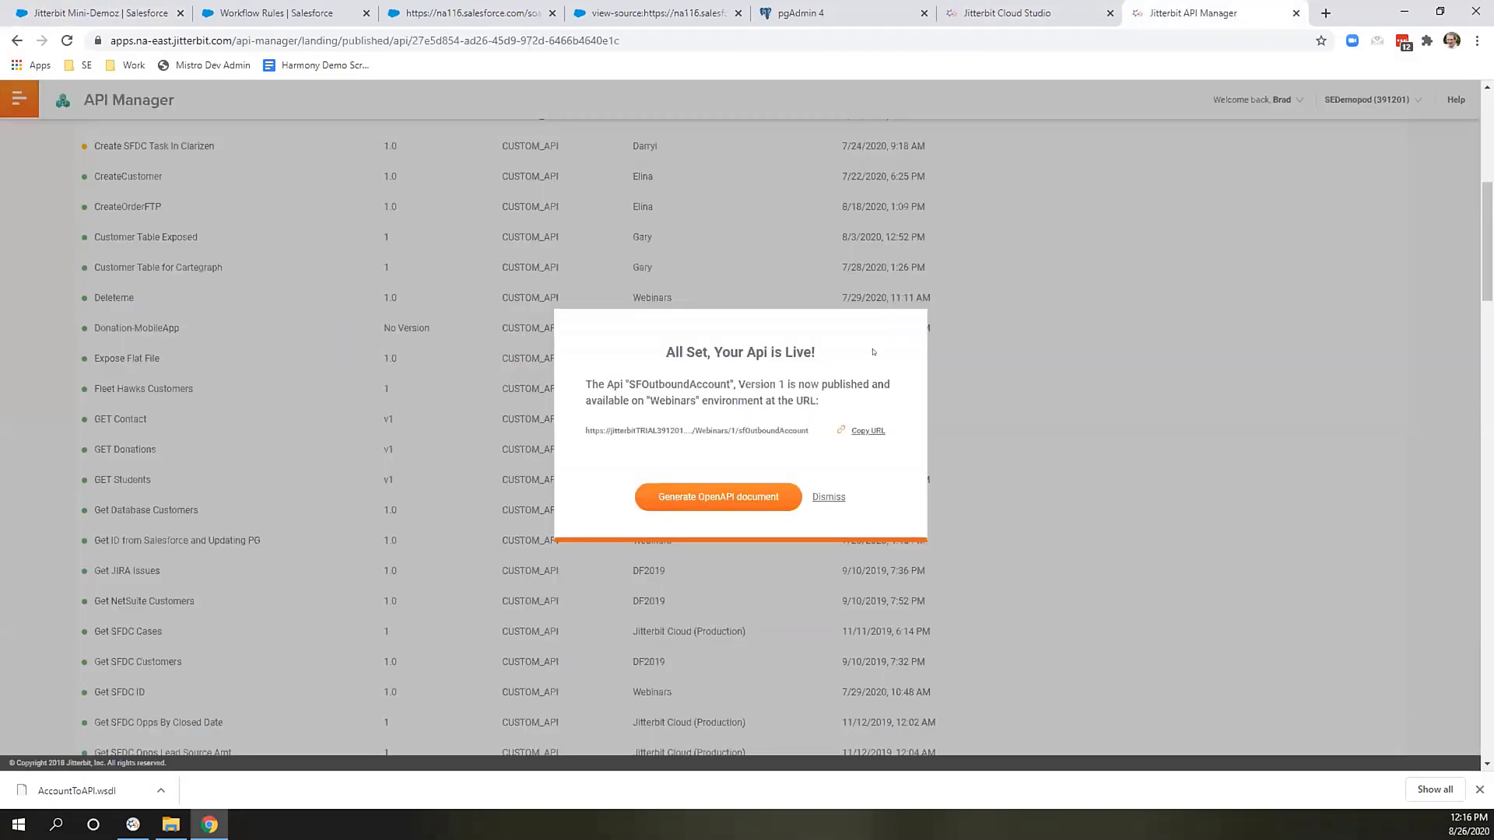
pyautogui.click(829, 497)
pyautogui.click(129, 190)
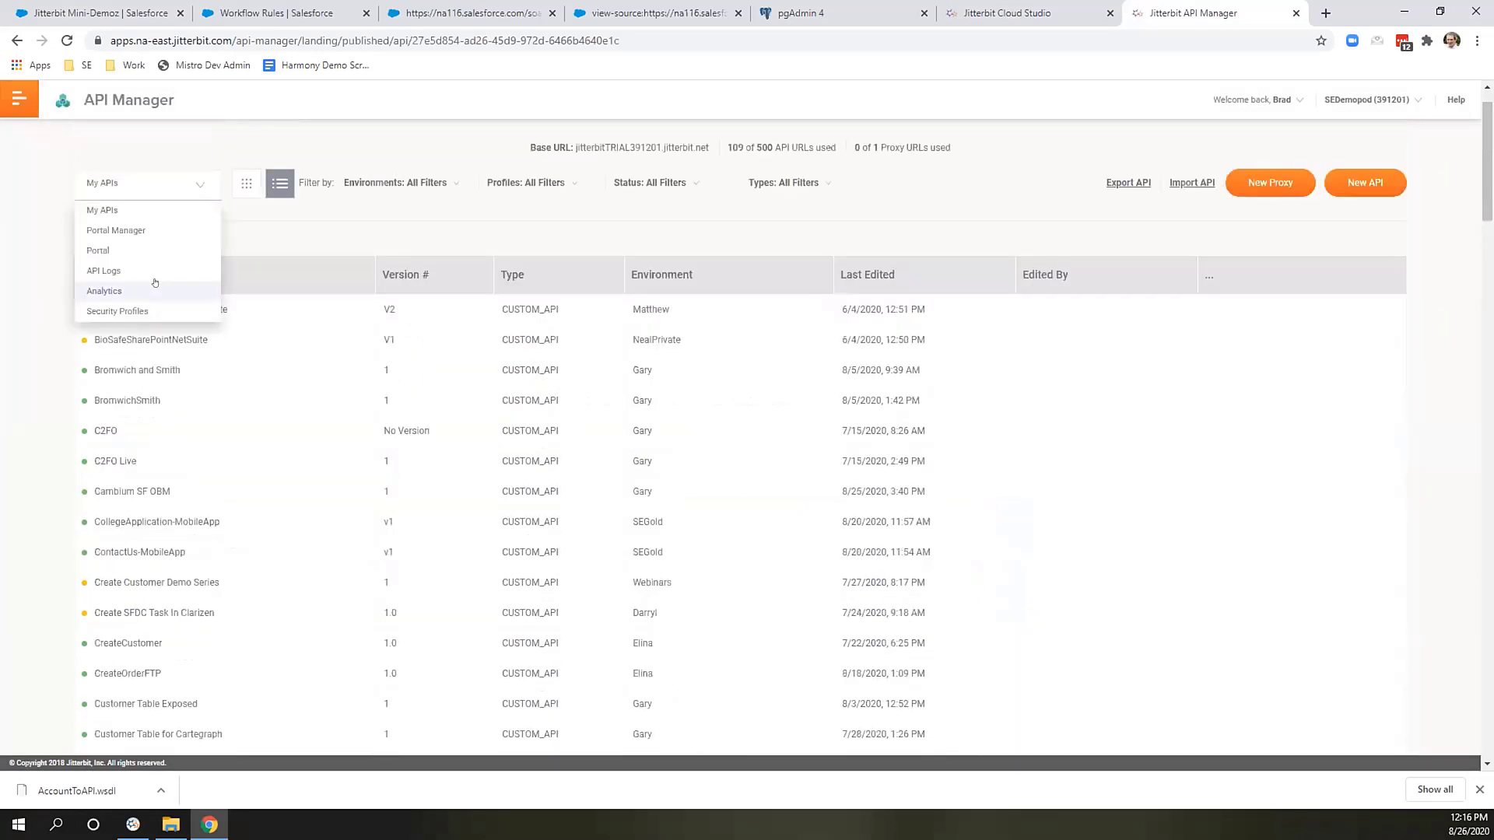
pyautogui.click(151, 271)
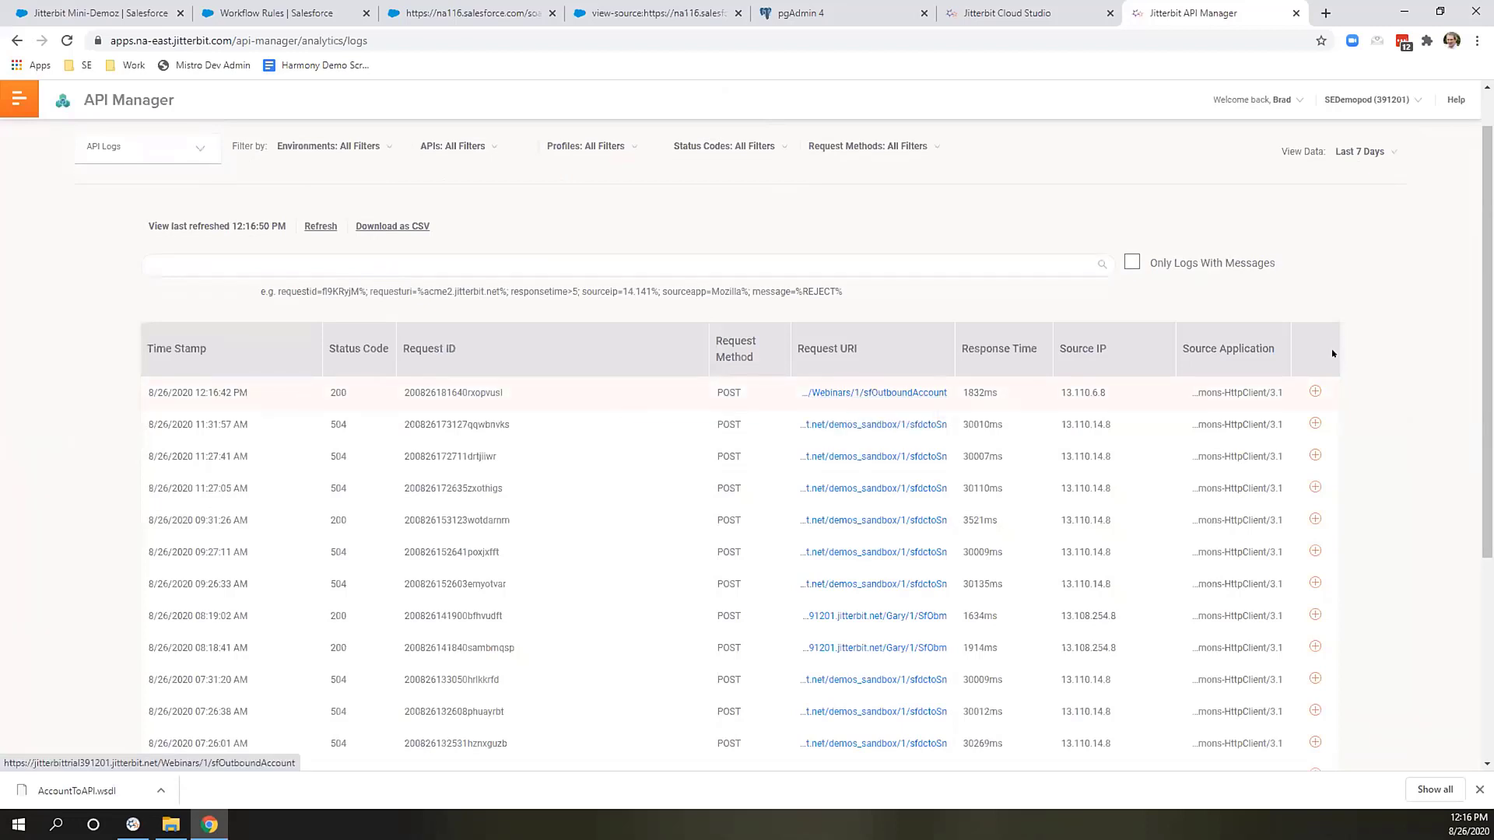
# Expand the latest SFOutboundAccount log entry, then query customerdemo to find JITTERBIT MINI-DEMOZ.
pyautogui.click(1315, 391)
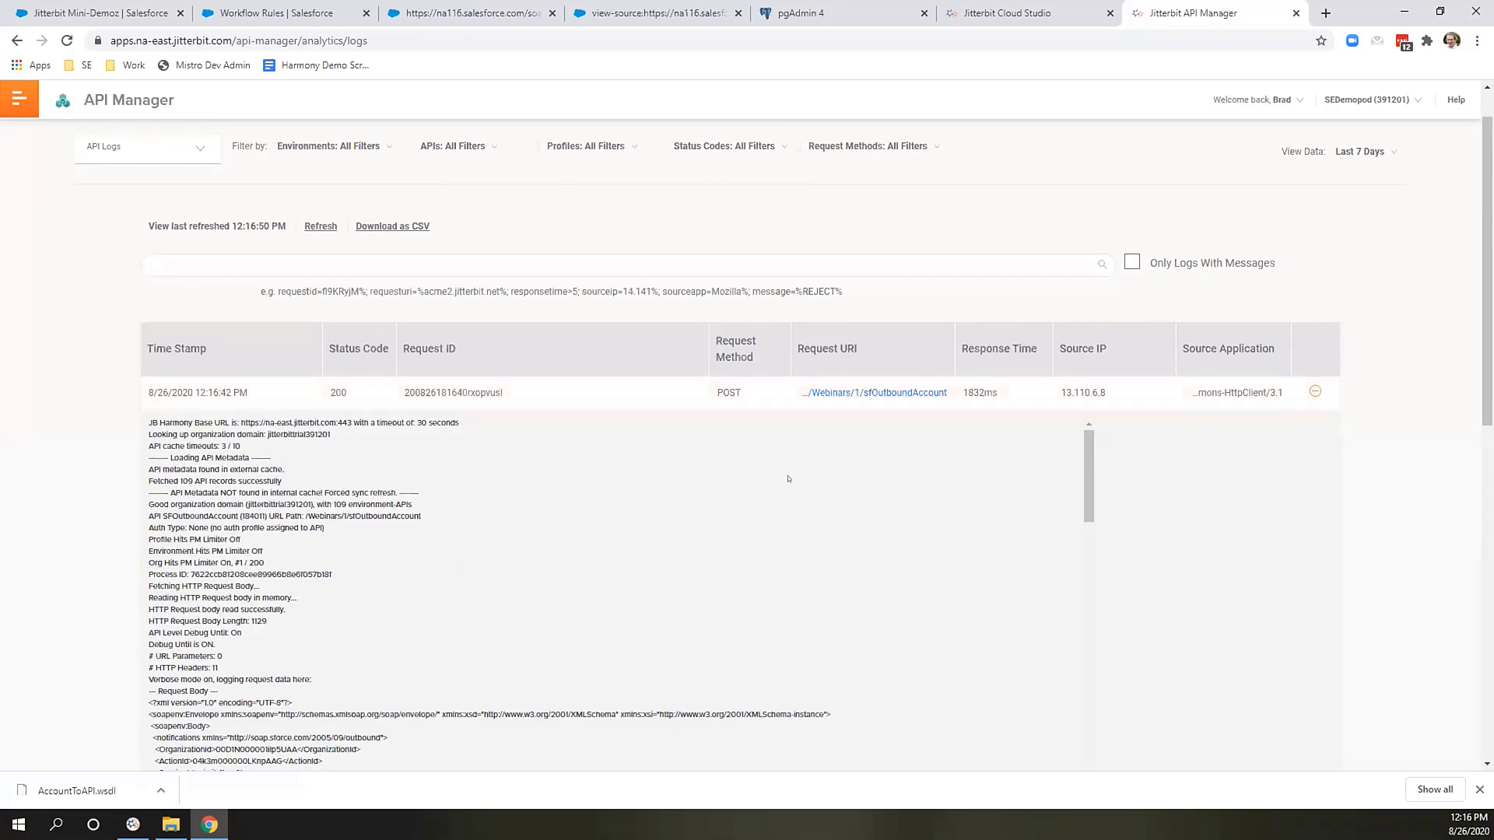
pyautogui.scroll(-3, 741, 514)
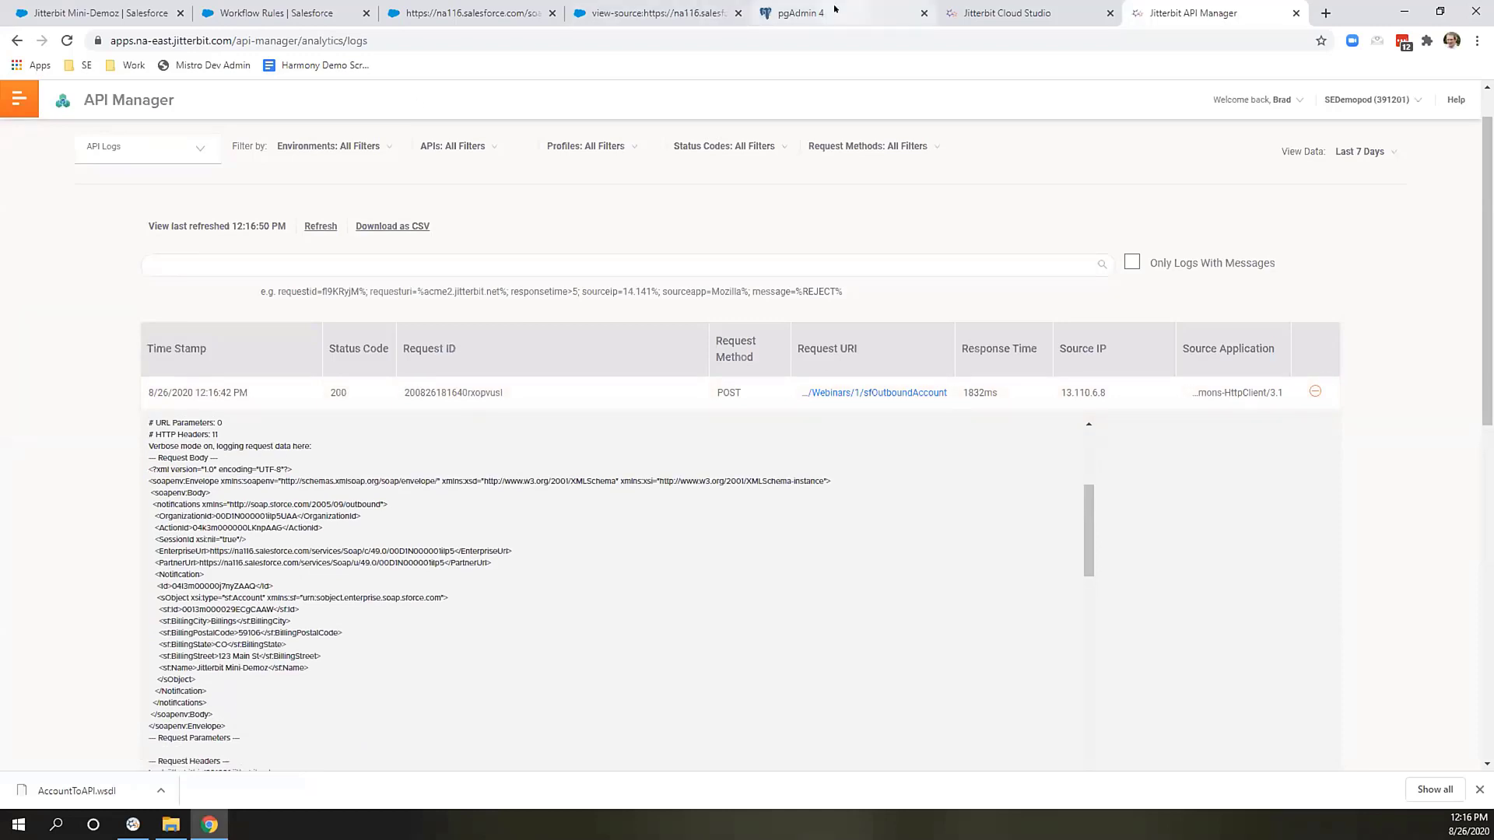
pyautogui.click(802, 13)
pyautogui.click(639, 147)
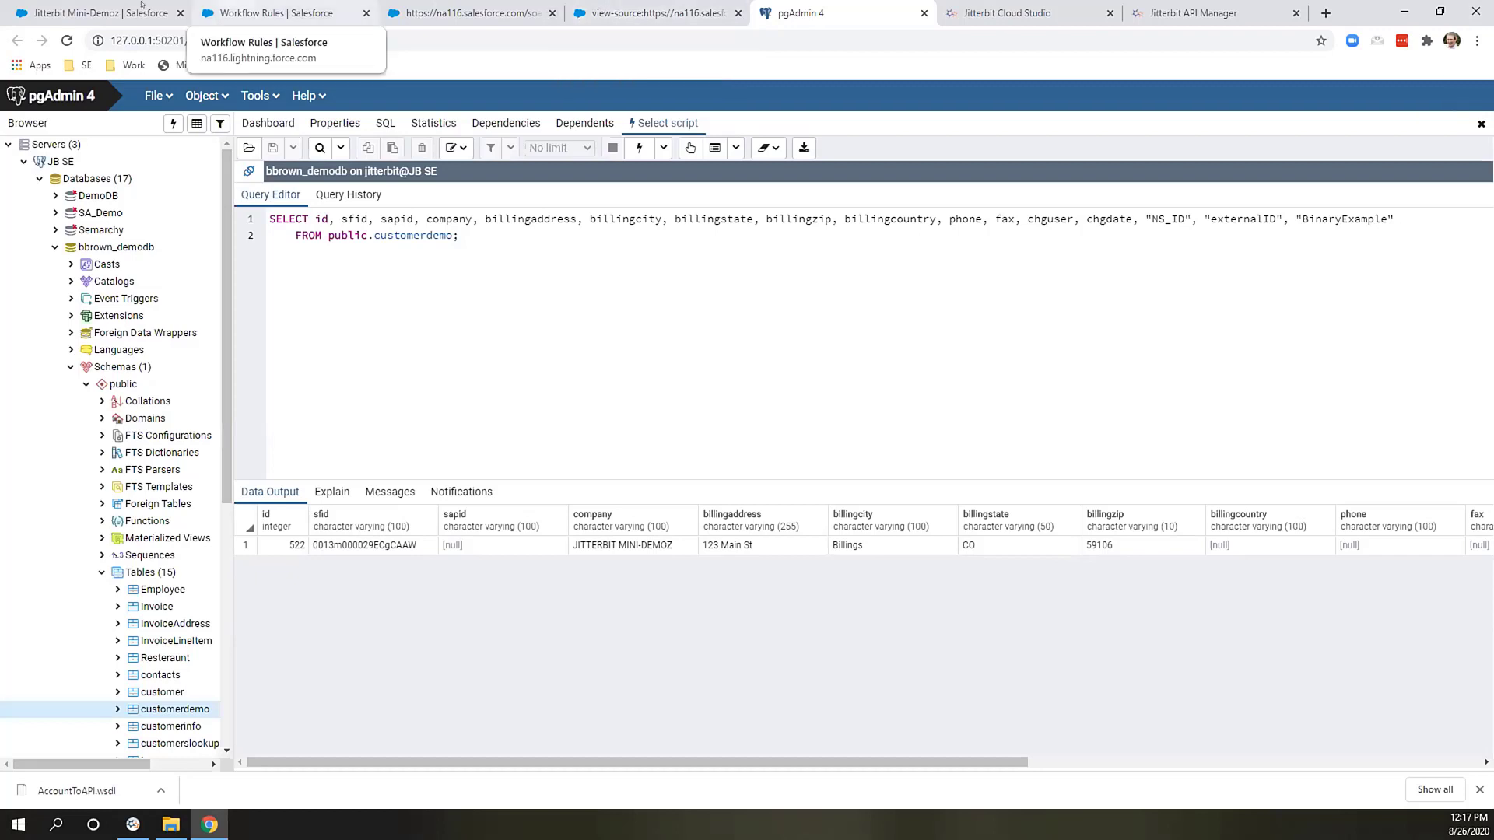
# Change the Salesforce account's name to 'Jitterbit Mini-Demo 123' in its Details fields.
pyautogui.click(101, 13)
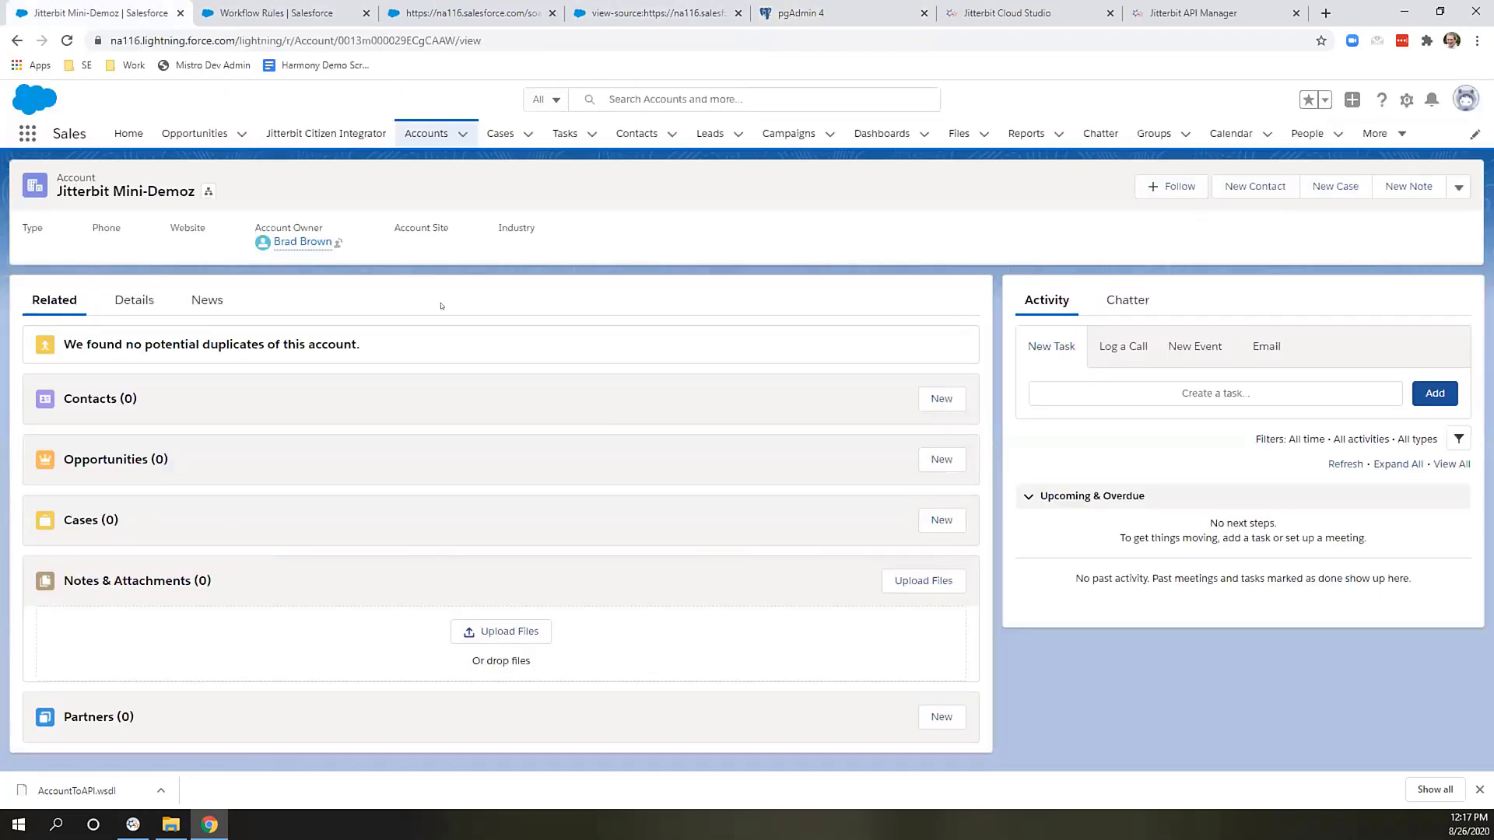
pyautogui.click(142, 297)
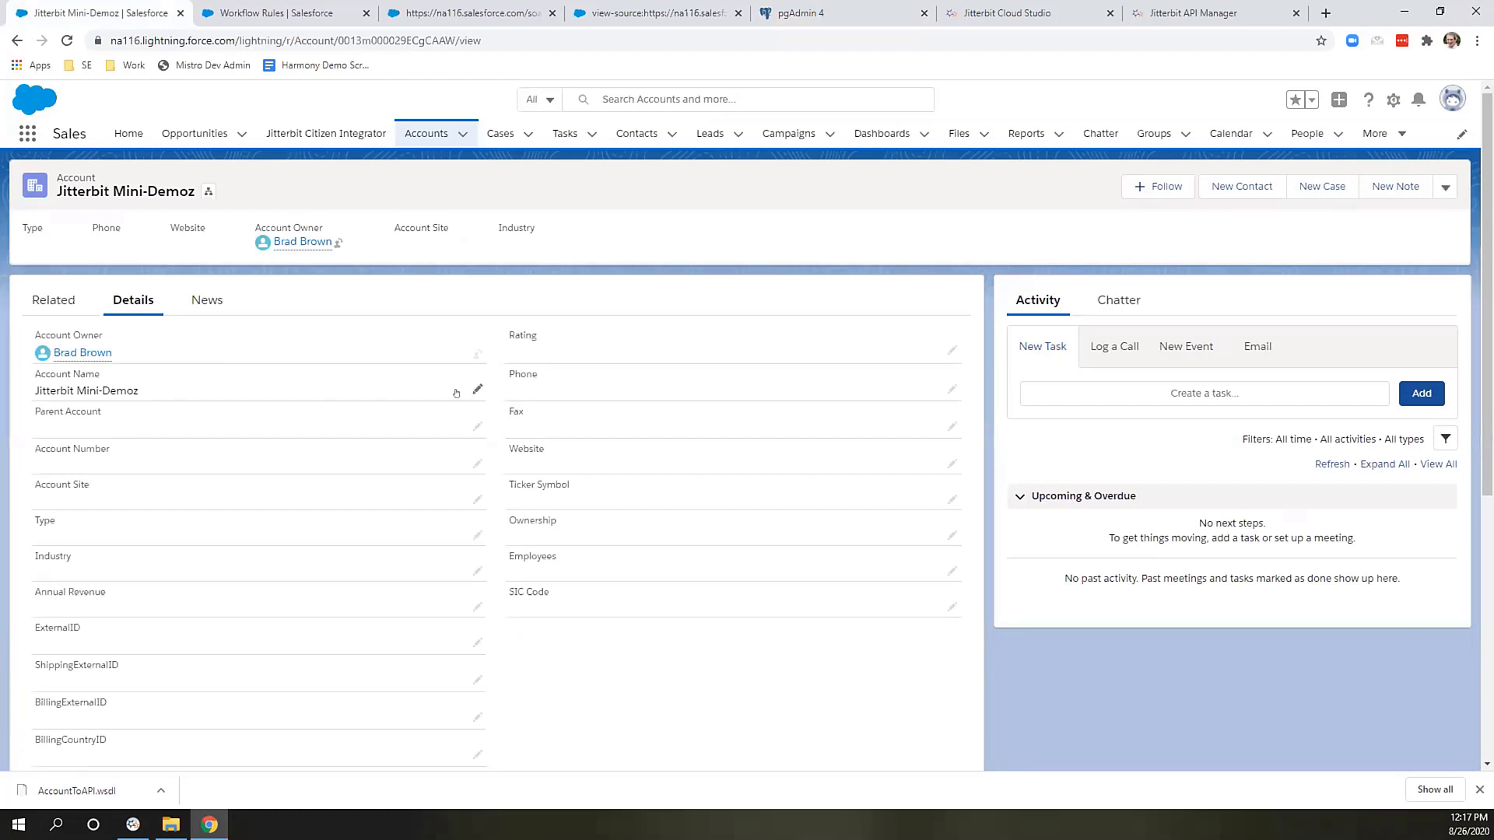
pyautogui.doubleClick(168, 382)
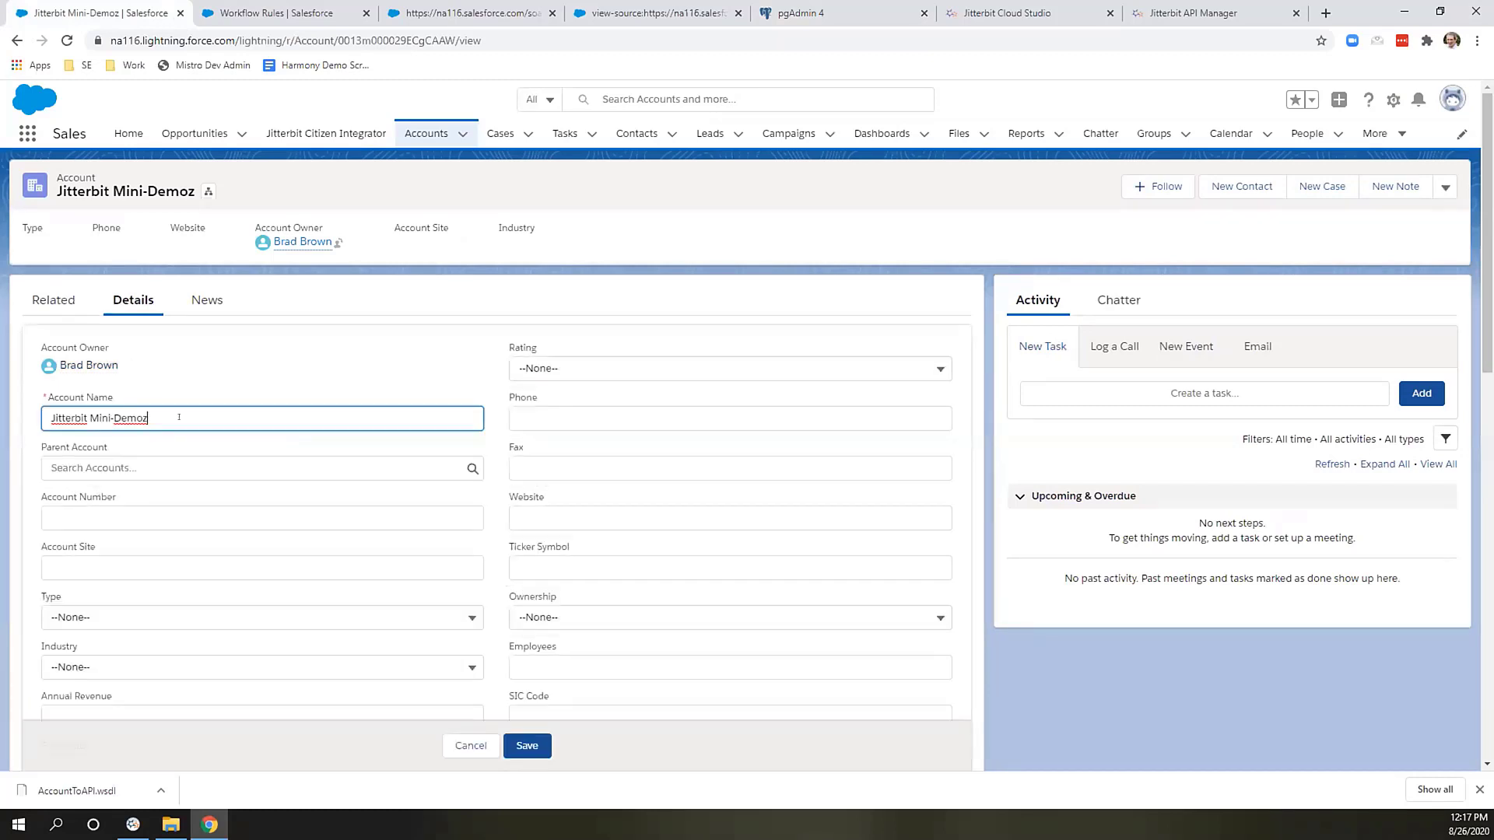
pyautogui.press('BackSpace')
pyautogui.write('123')
# Save the account and rerun the customerdemo query, now showing JITTERBIT MINI-DEMO 123.
pyautogui.click(548, 747)
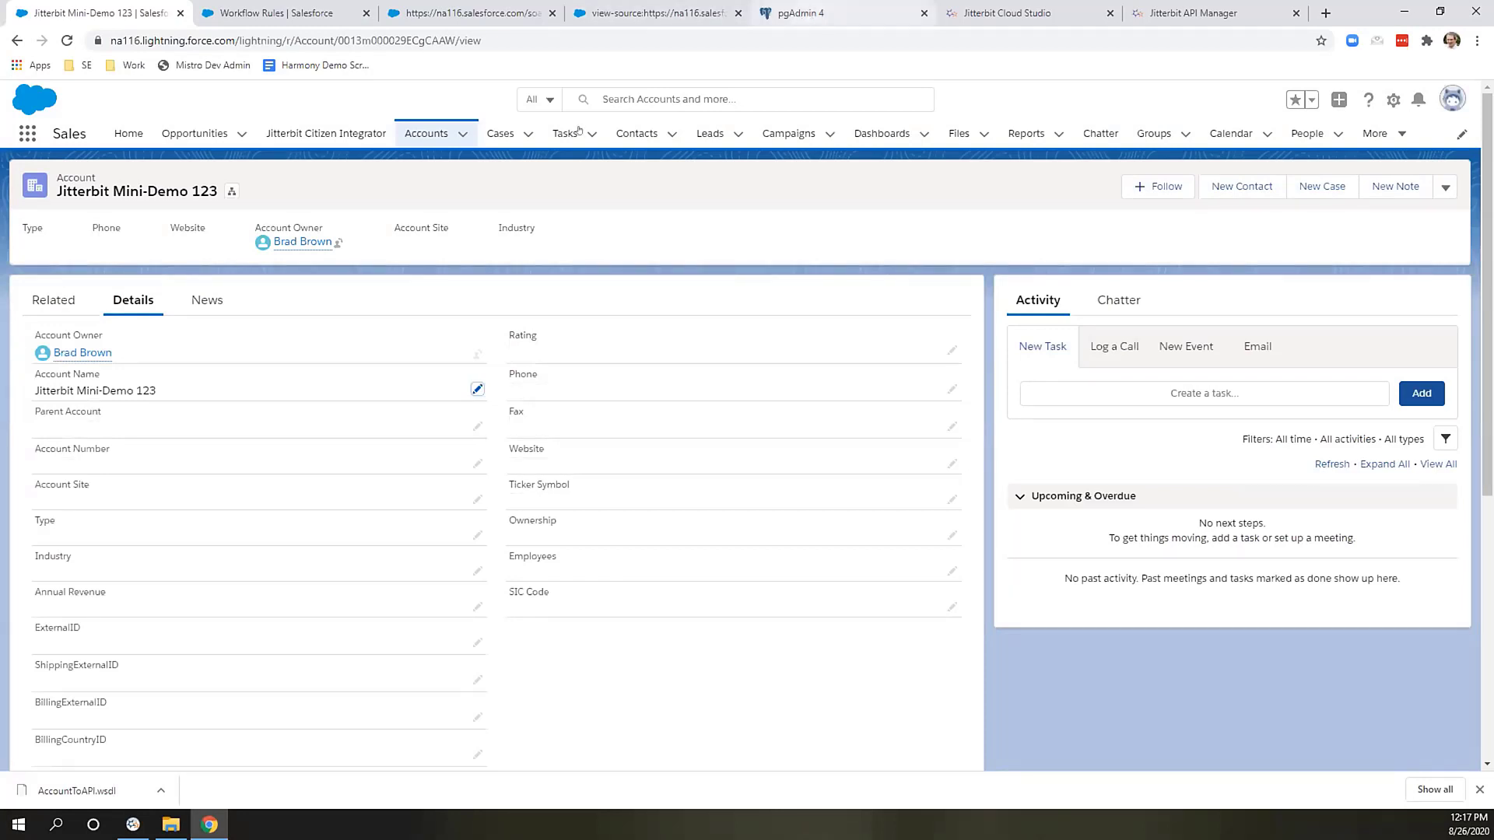
pyautogui.hotkey('ctrl', '5')
pyautogui.click(639, 147)
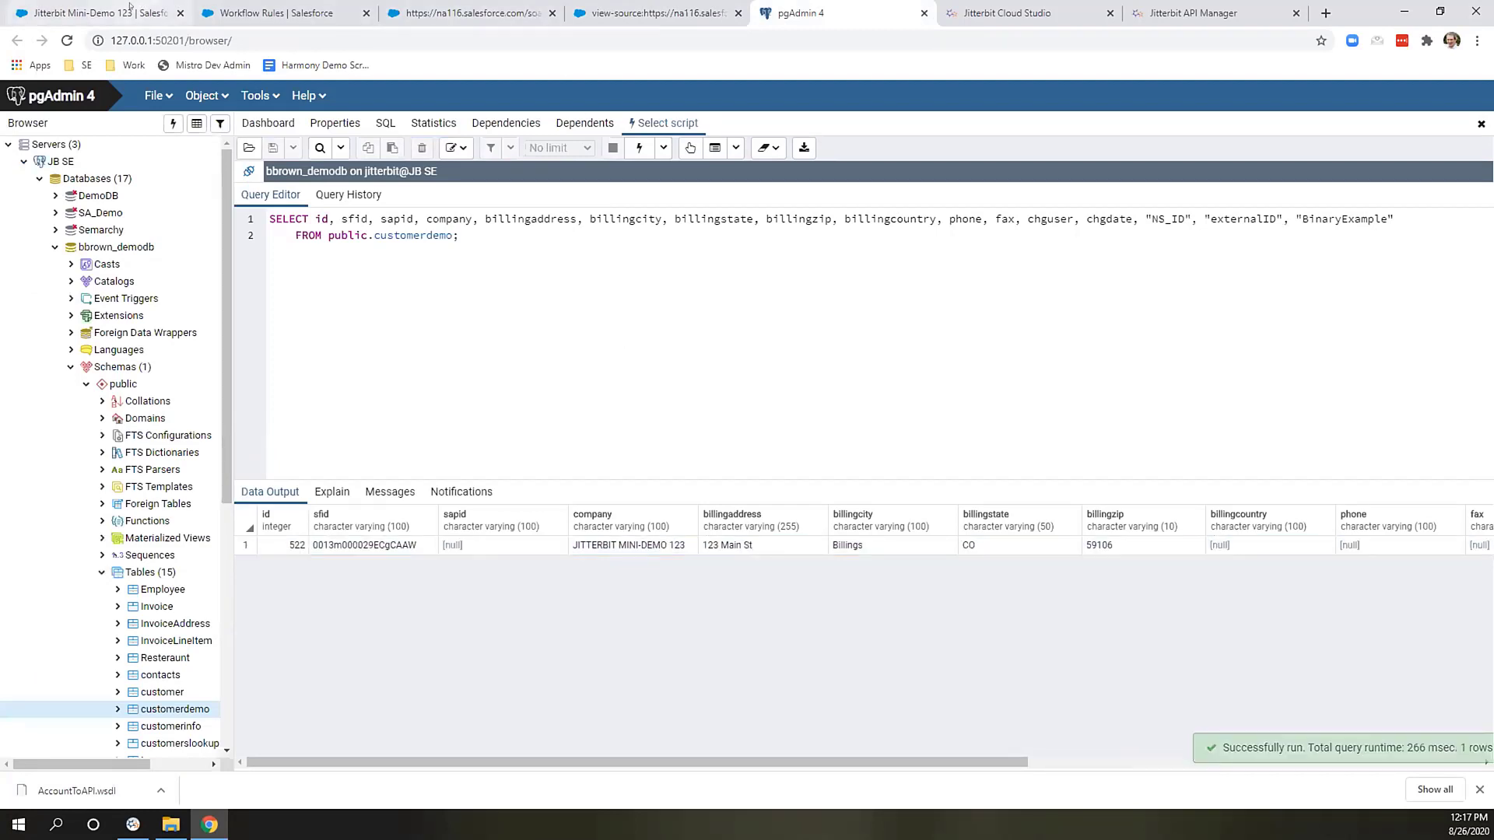
# Return to the Cloud Studio designer showing SF Account Outbound feeding Outbound Response.
pyautogui.click(1012, 14)
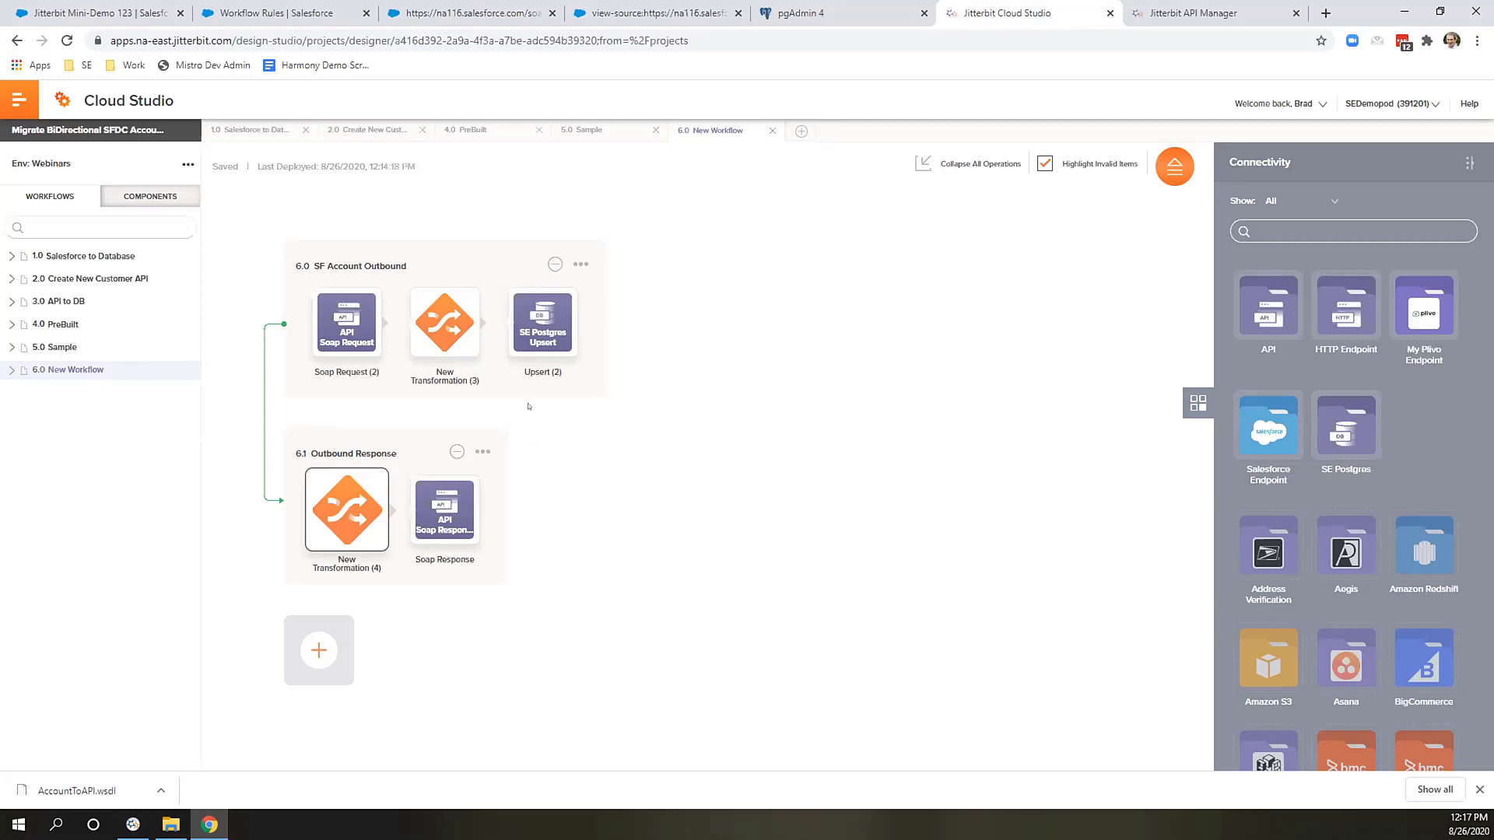
# Review New Transformation (3)'s SOAP-to-Postgres mappings, then expand the 1.0 Salesforce to Database workflow.
pyautogui.click(452, 353)
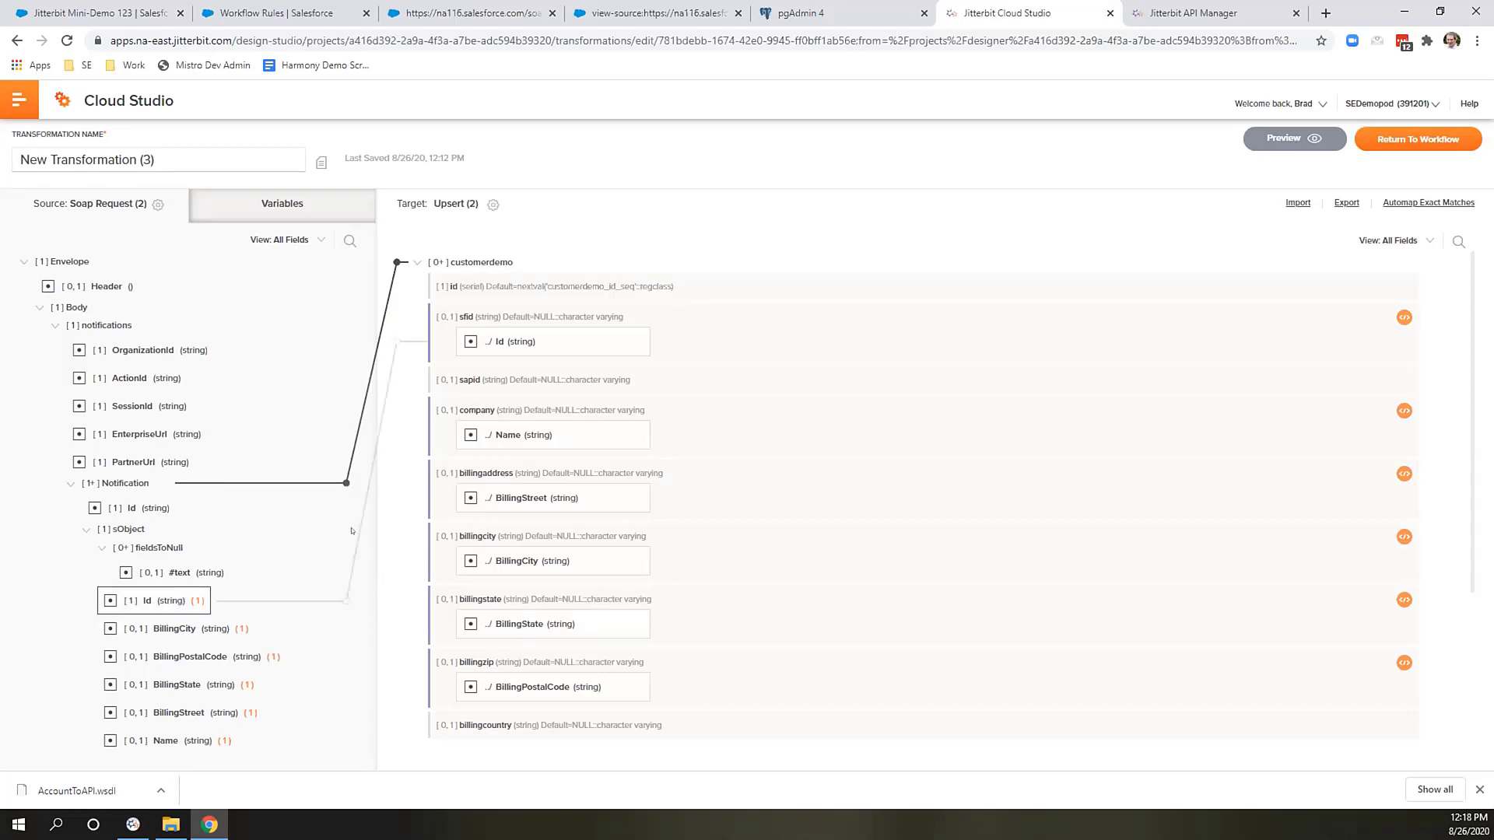
pyautogui.click(1439, 143)
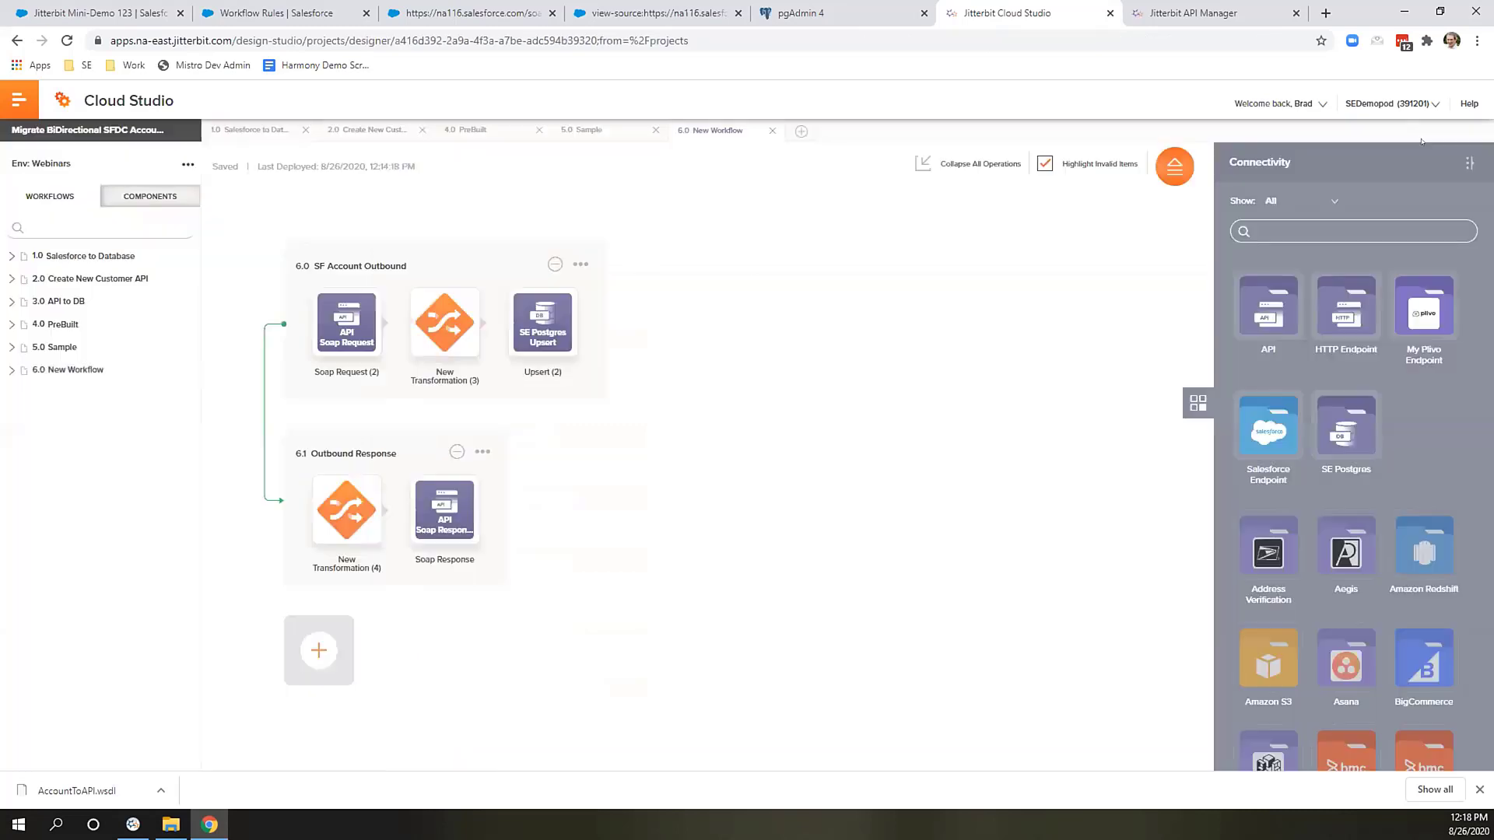
pyautogui.click(82, 257)
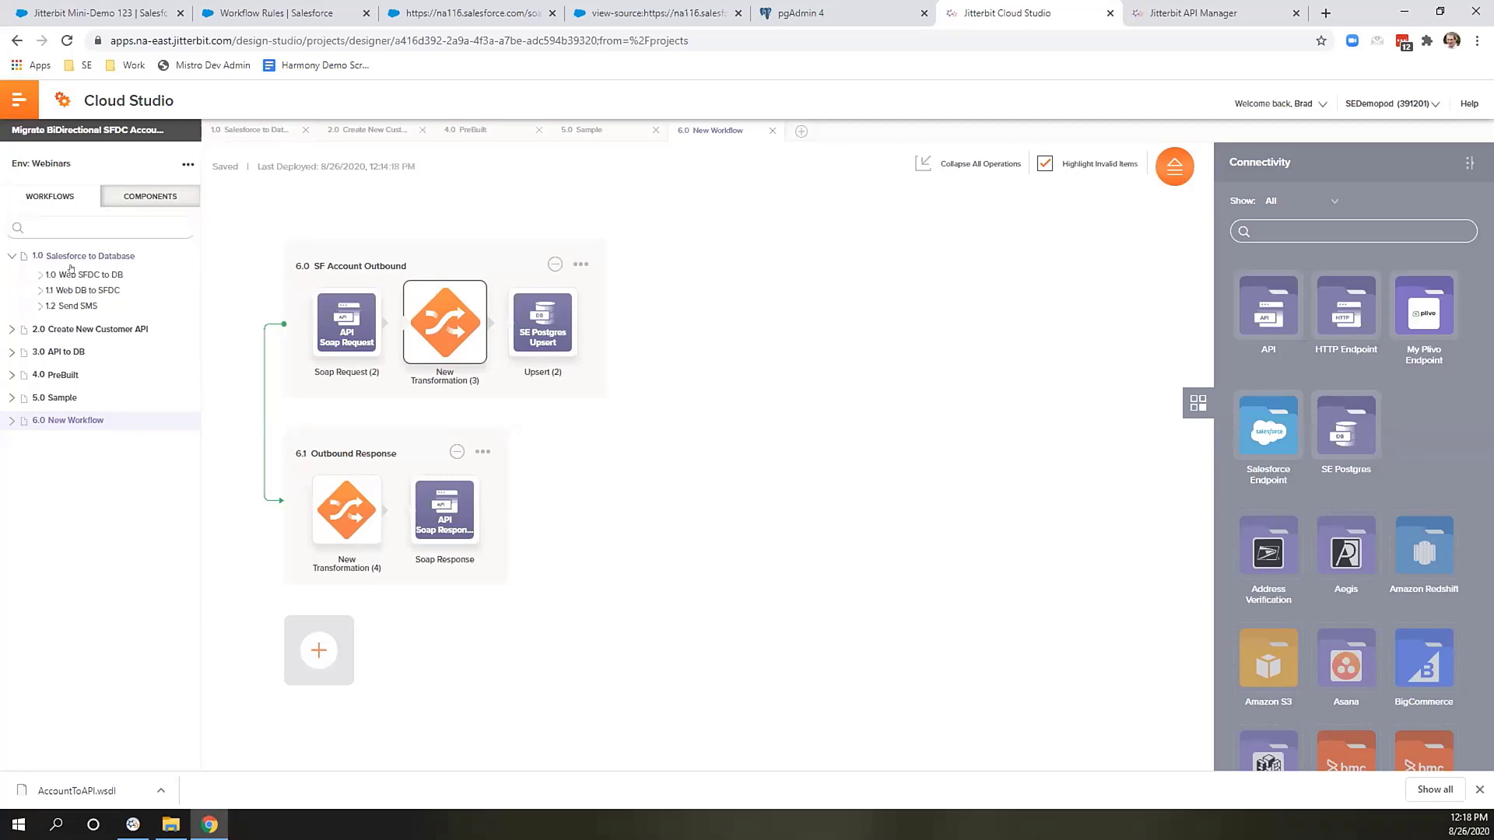
# Look over the 1.0 Web SFDC to DB operations, then go back to 6.0 New Workflow.
pyautogui.click(78, 278)
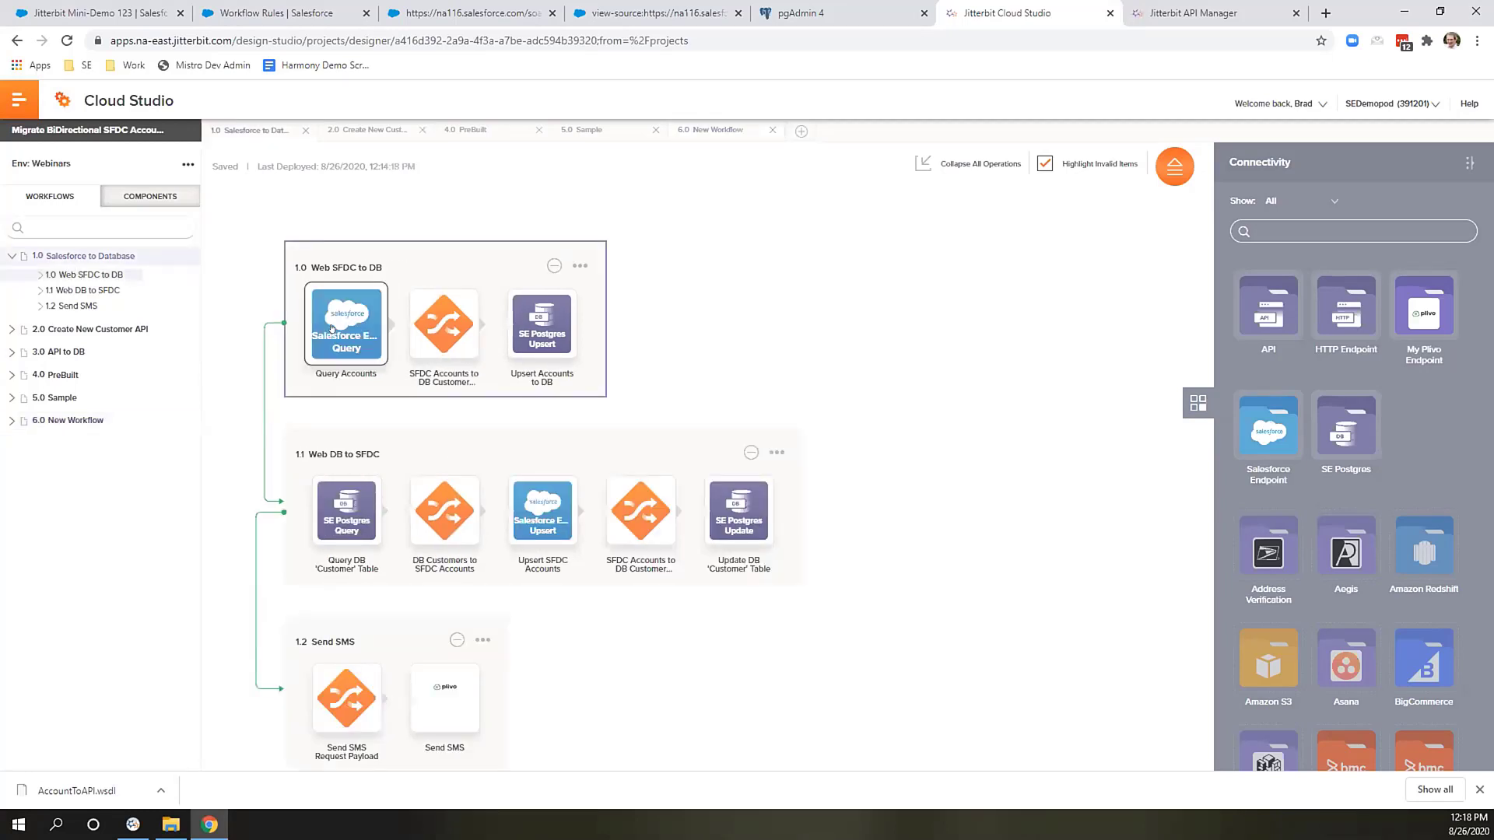
pyautogui.moveTo(340, 315); pyautogui.dragTo(569, 318)
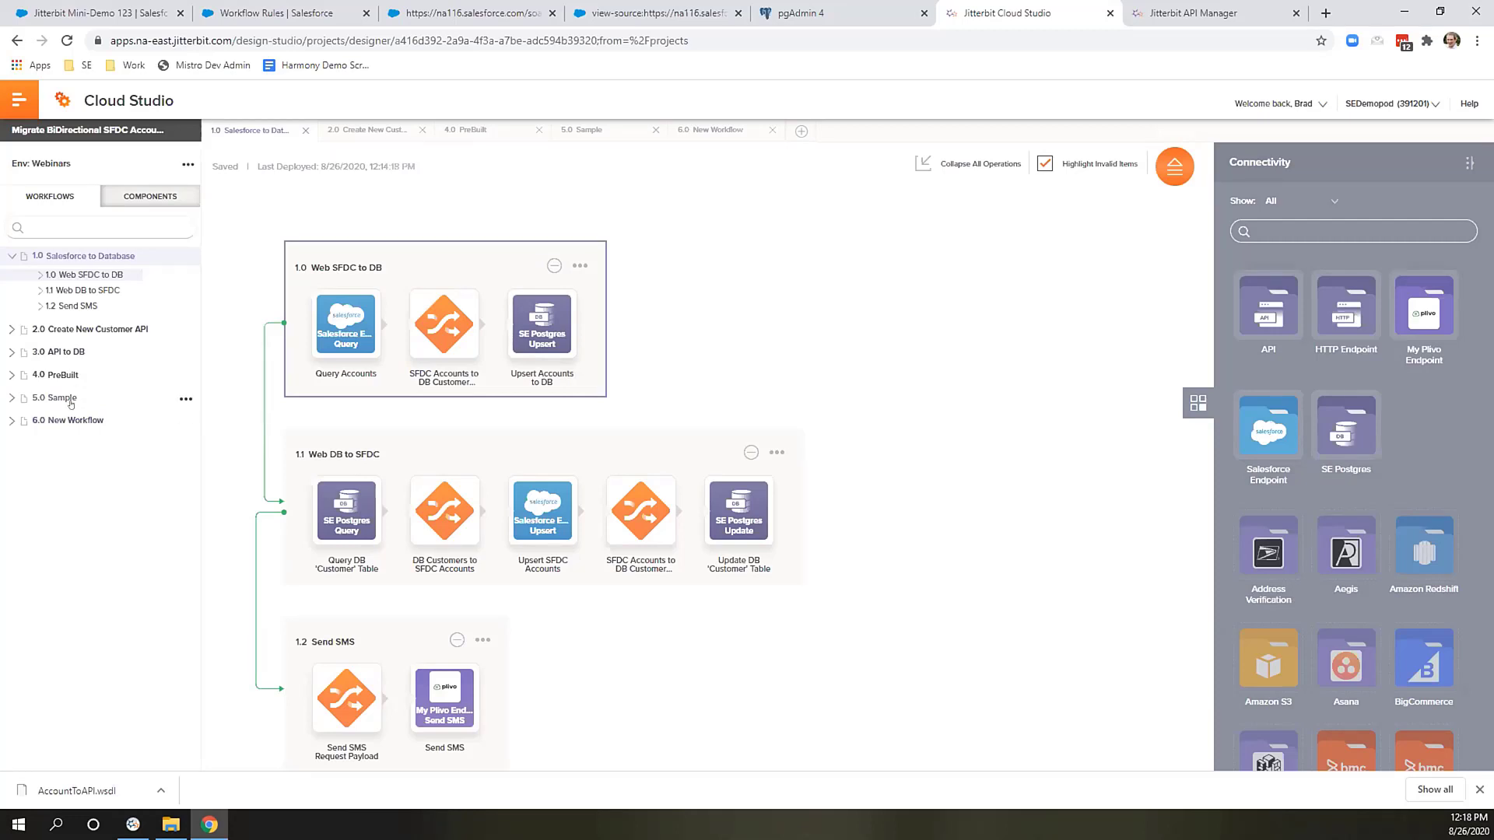
pyautogui.click(83, 419)
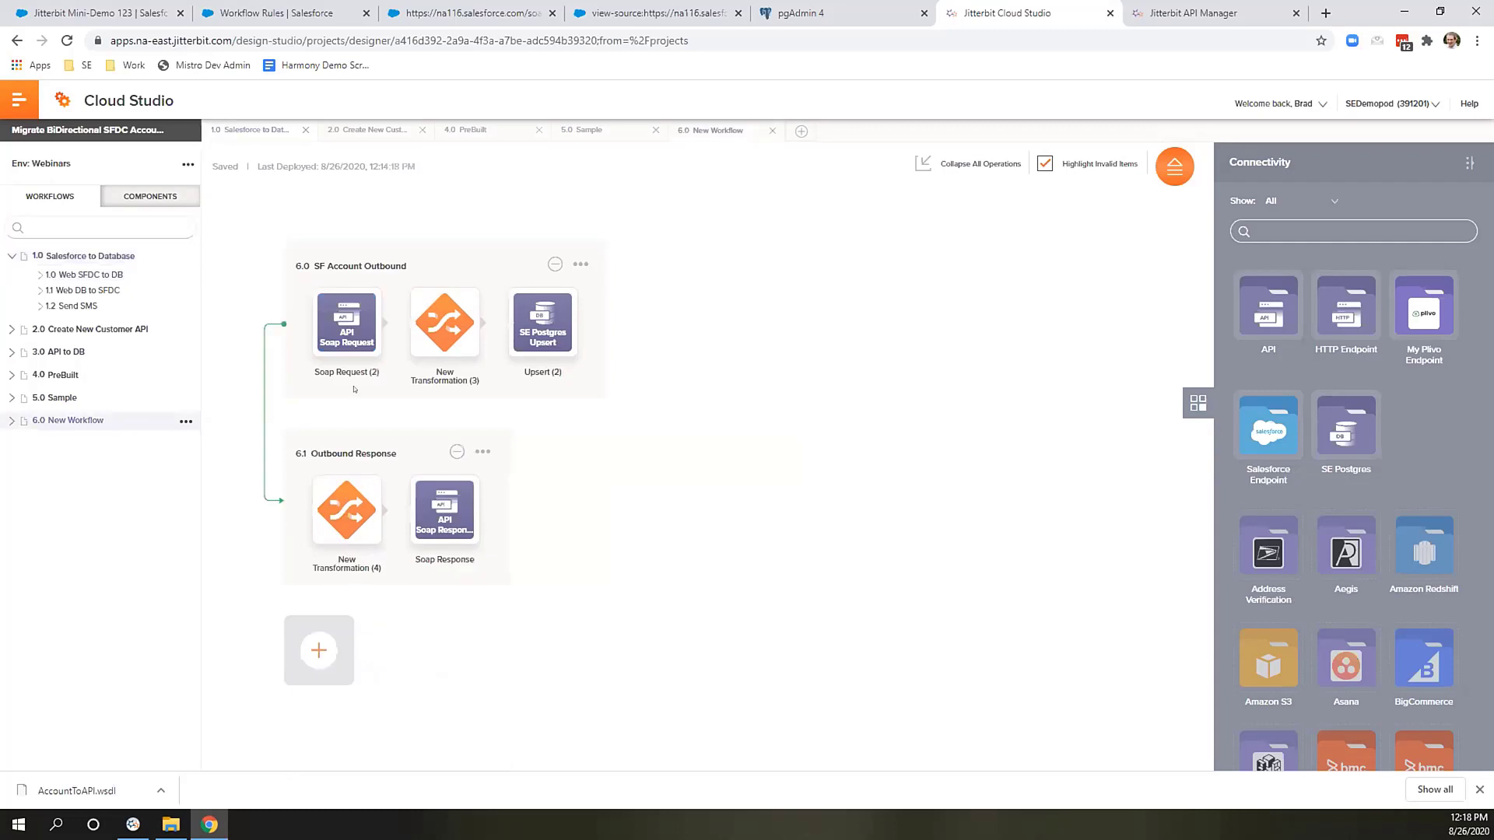